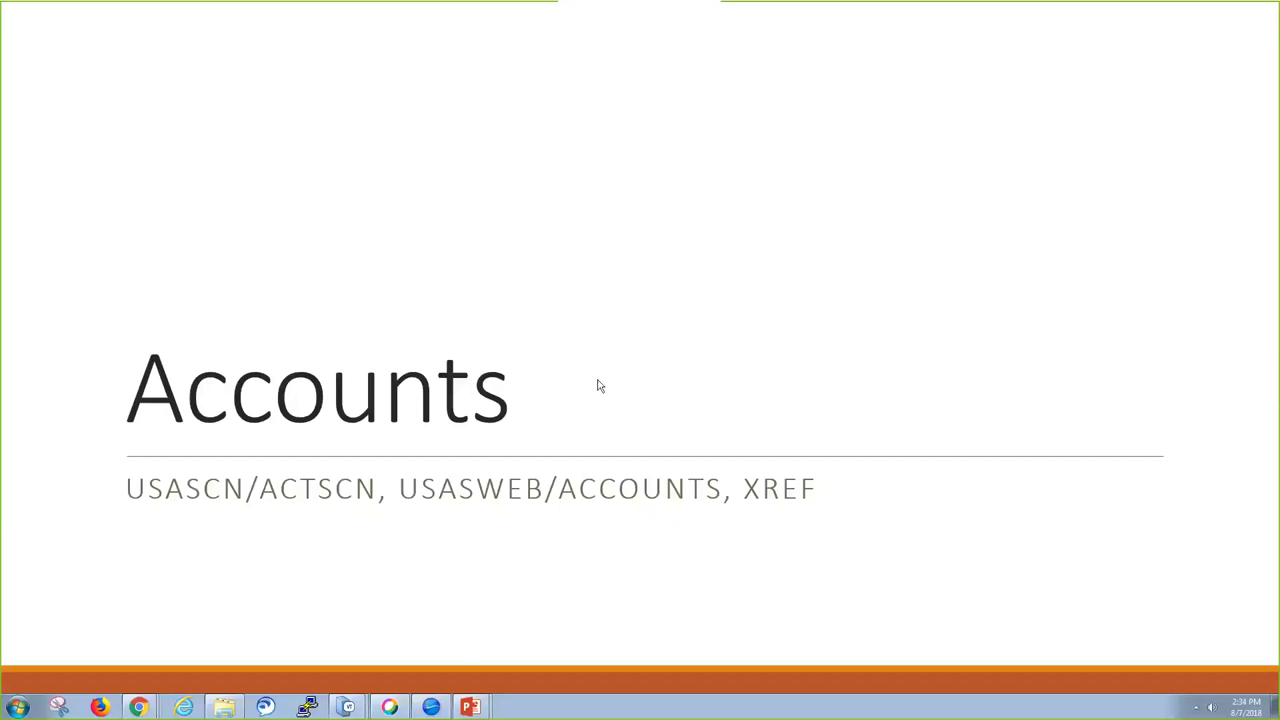
Step: Switch from the PowerPoint Accounts slide to the Reflection terminal session
click(352, 678)
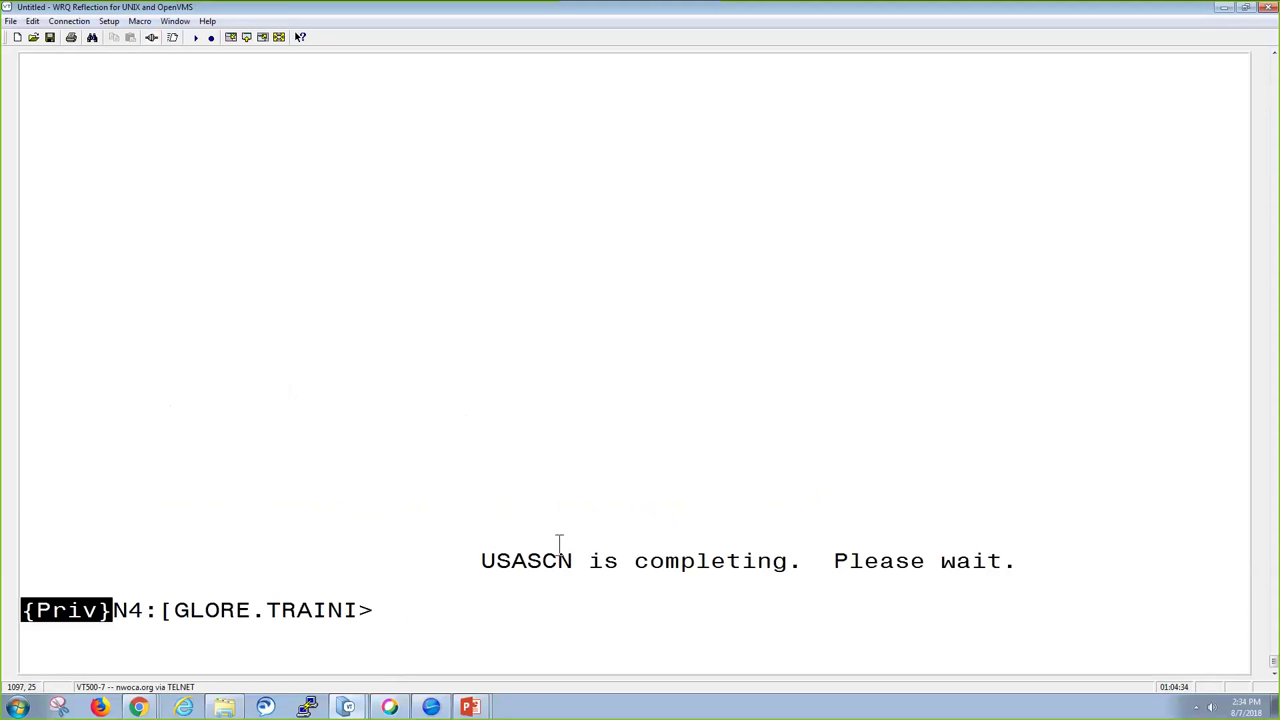
Step: Launch USASCN with 'menu usascn' and continue past the copyright banner
text(menu )
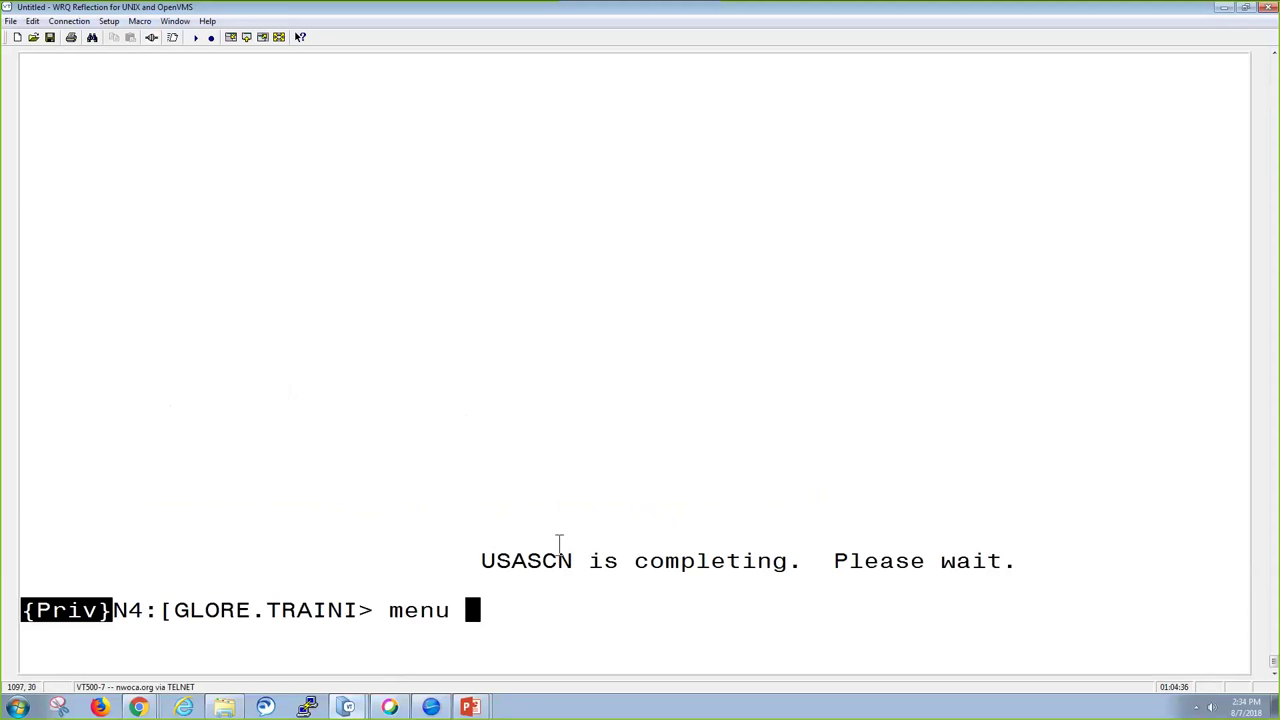
text(usascj)
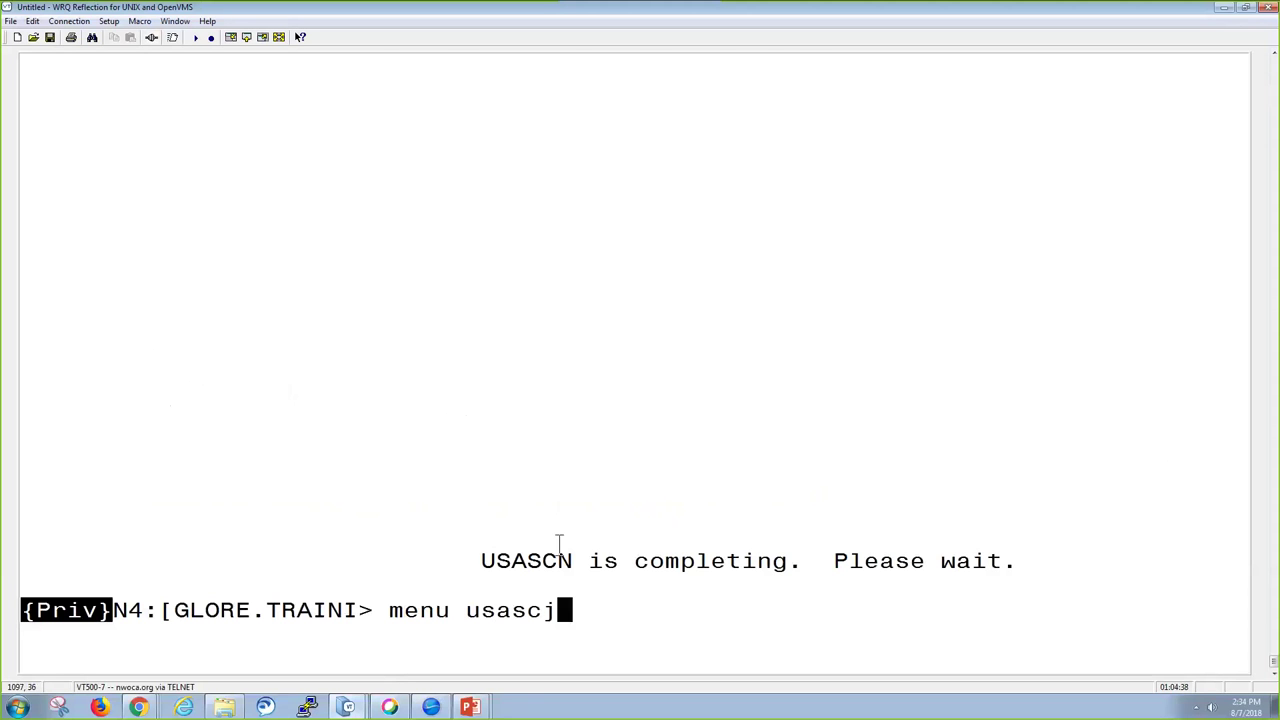
key(BackSpace)
text(n)
key(Return)
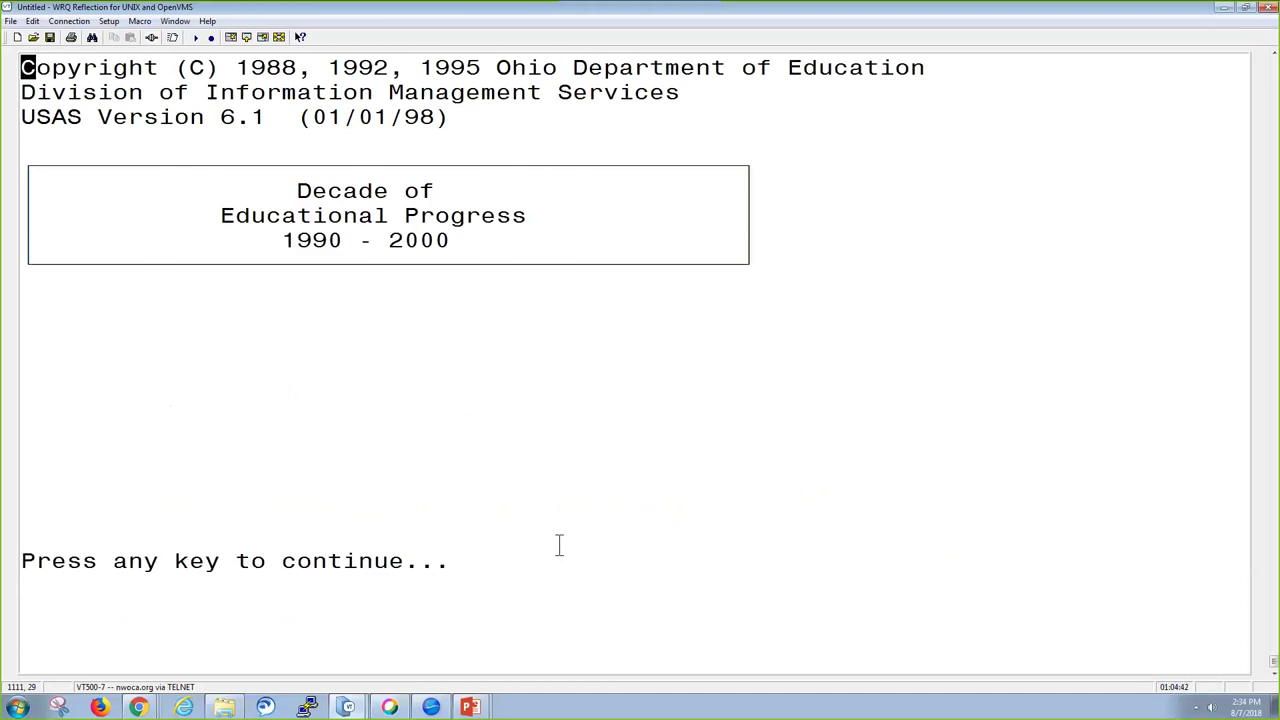
key(Return)
key(Return)
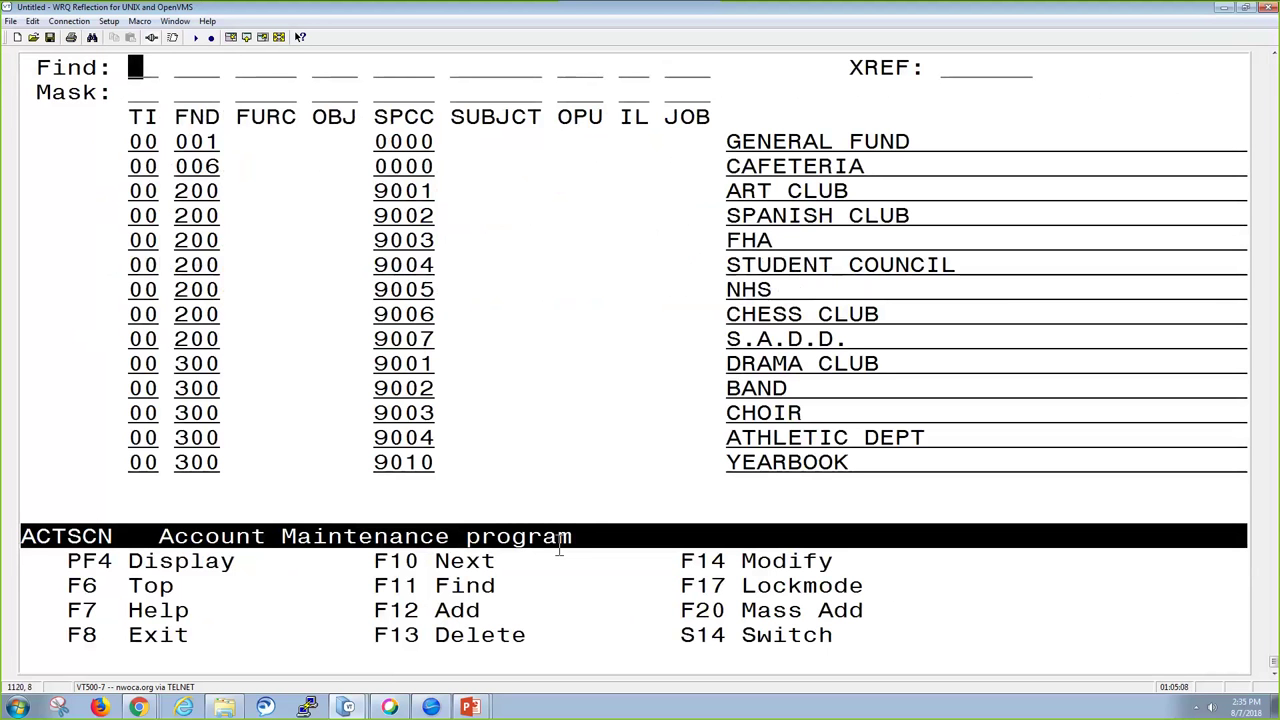
Step: Mask the account list to 02 200, then find the first 02 200 account
key(Down)
text(02200)
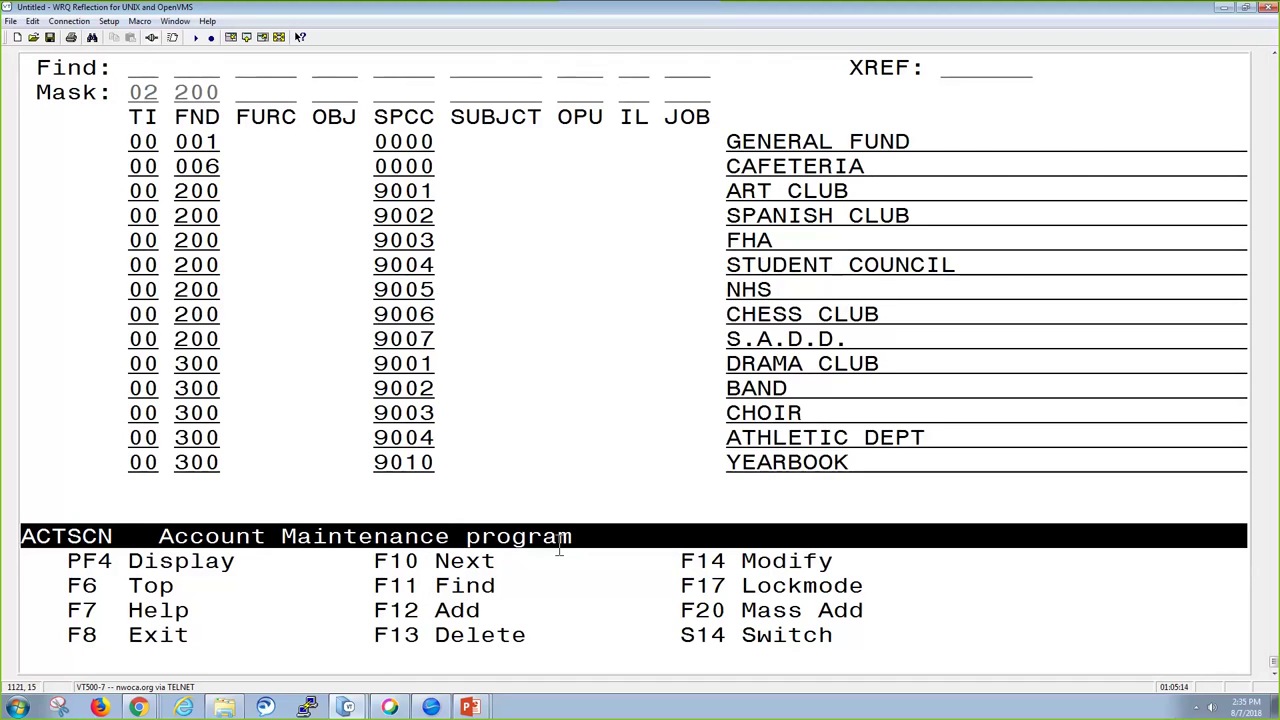
key(F11)
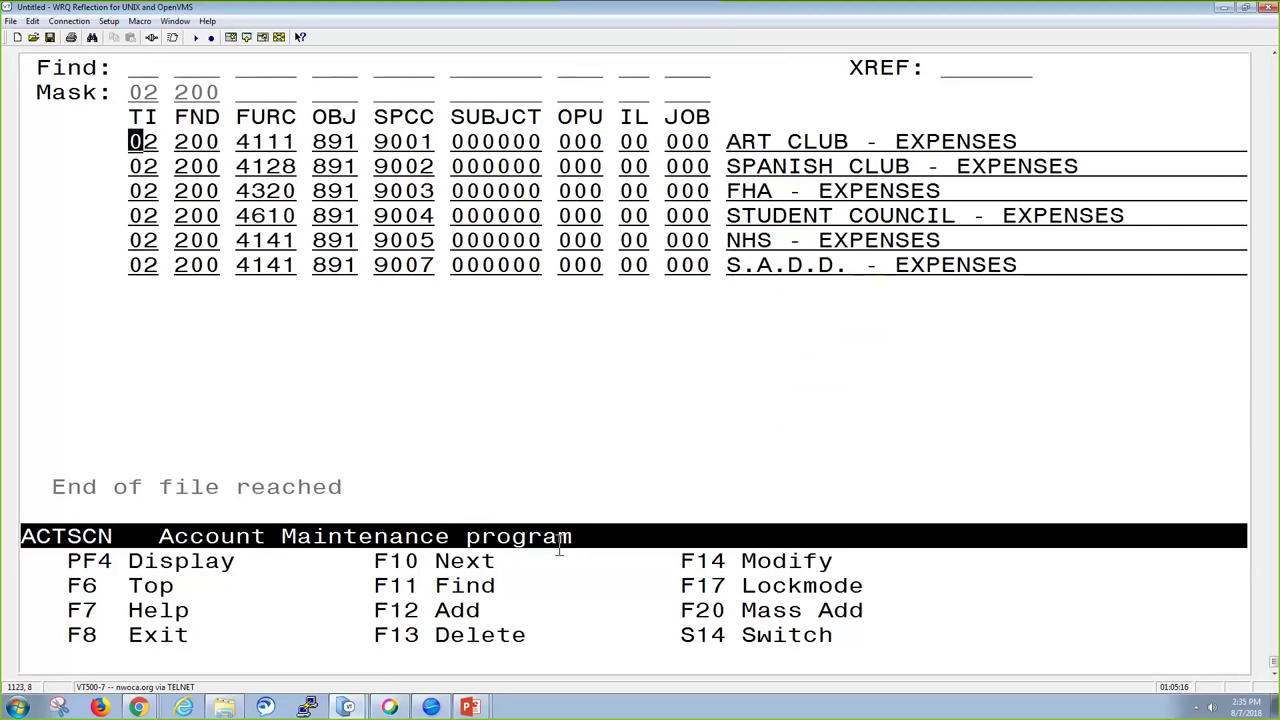
key(Up)
key(Up)
key(Up)
key(Left)
key(Left)
key(Left)
key(Left)
key(Left)
text(02 20)
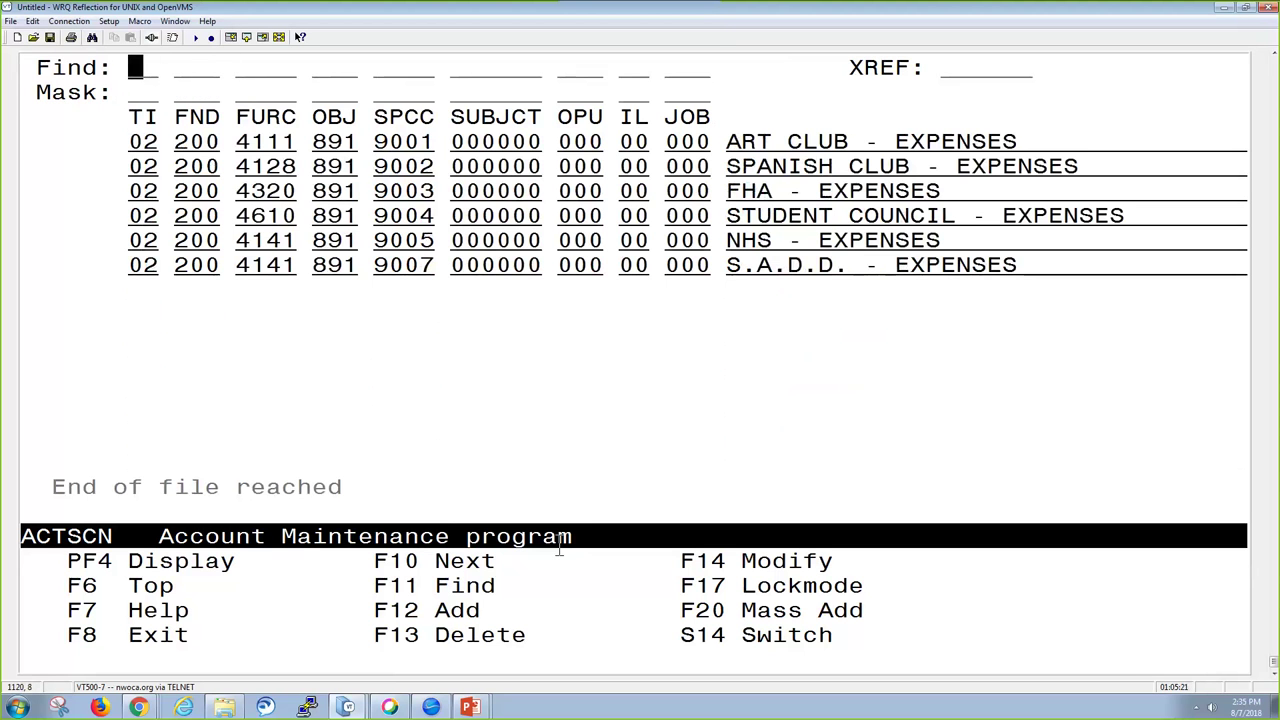
text(0)
key(F11)
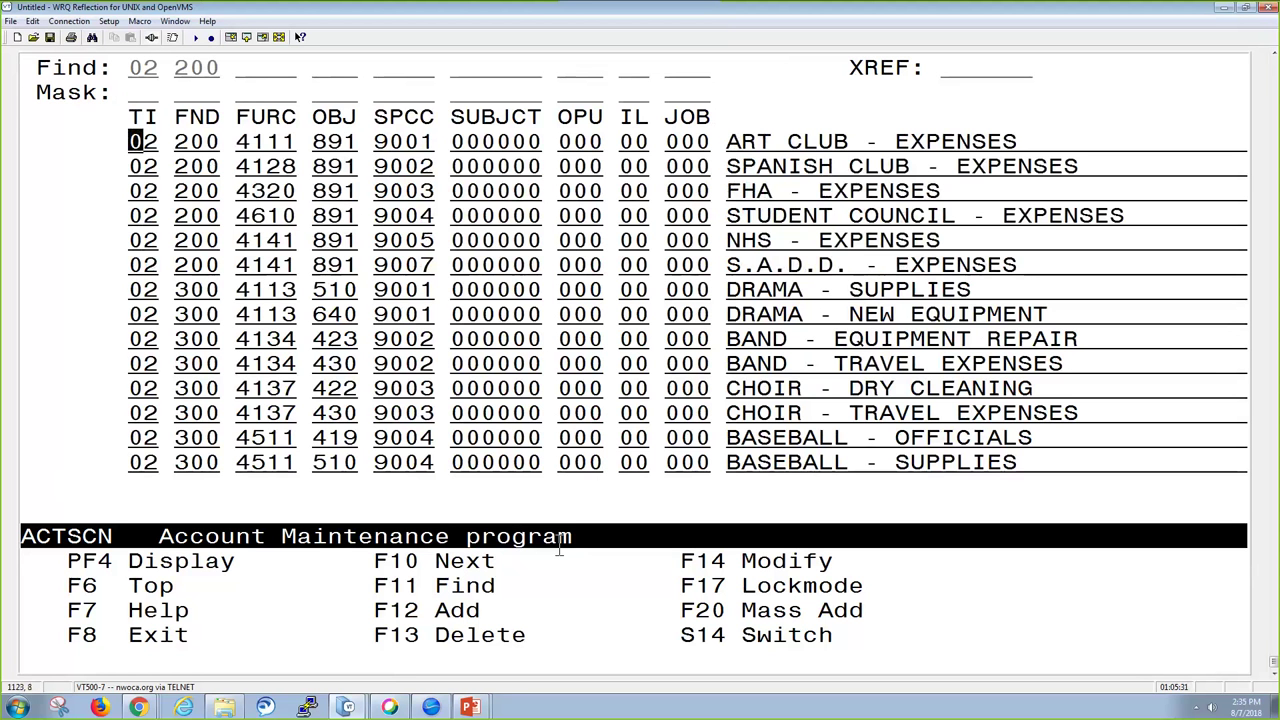
Step: Clear the find criteria and mask the list to fund 200 only
key(Up)
key(Up)
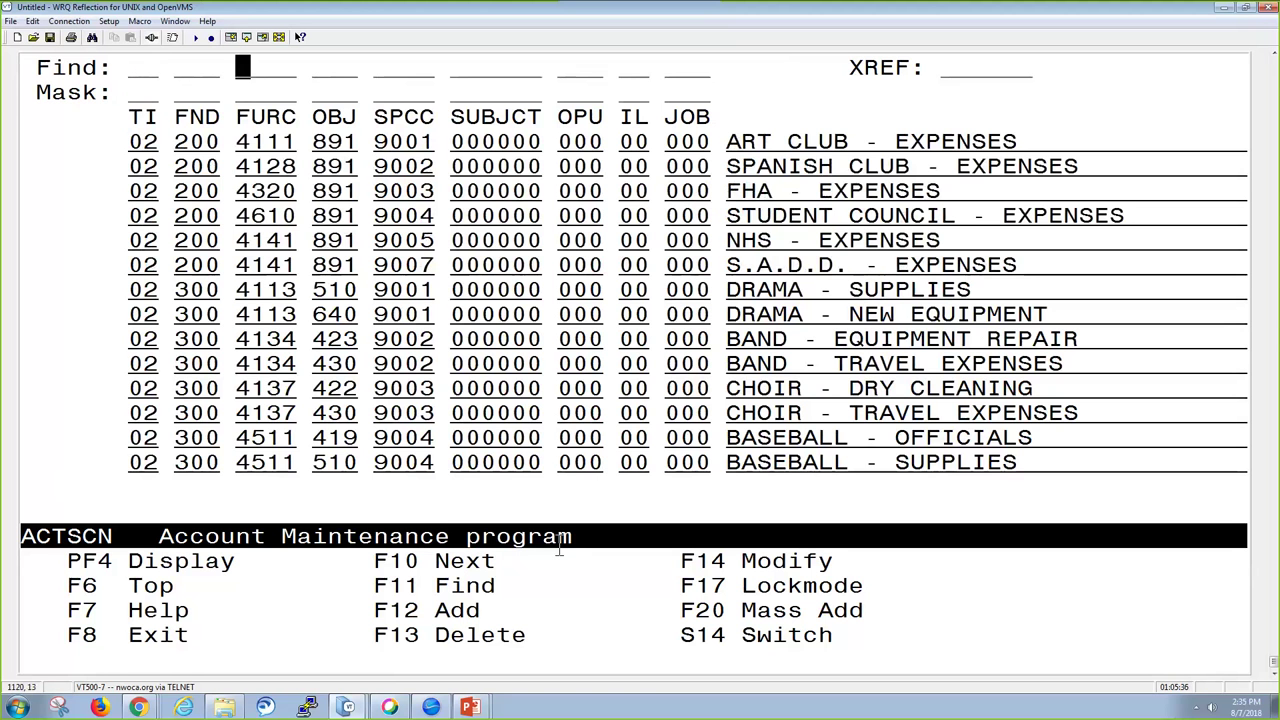
key(Down)
key(Left)
key(Left)
key(Left)
key(Left)
text(200)
key(Return)
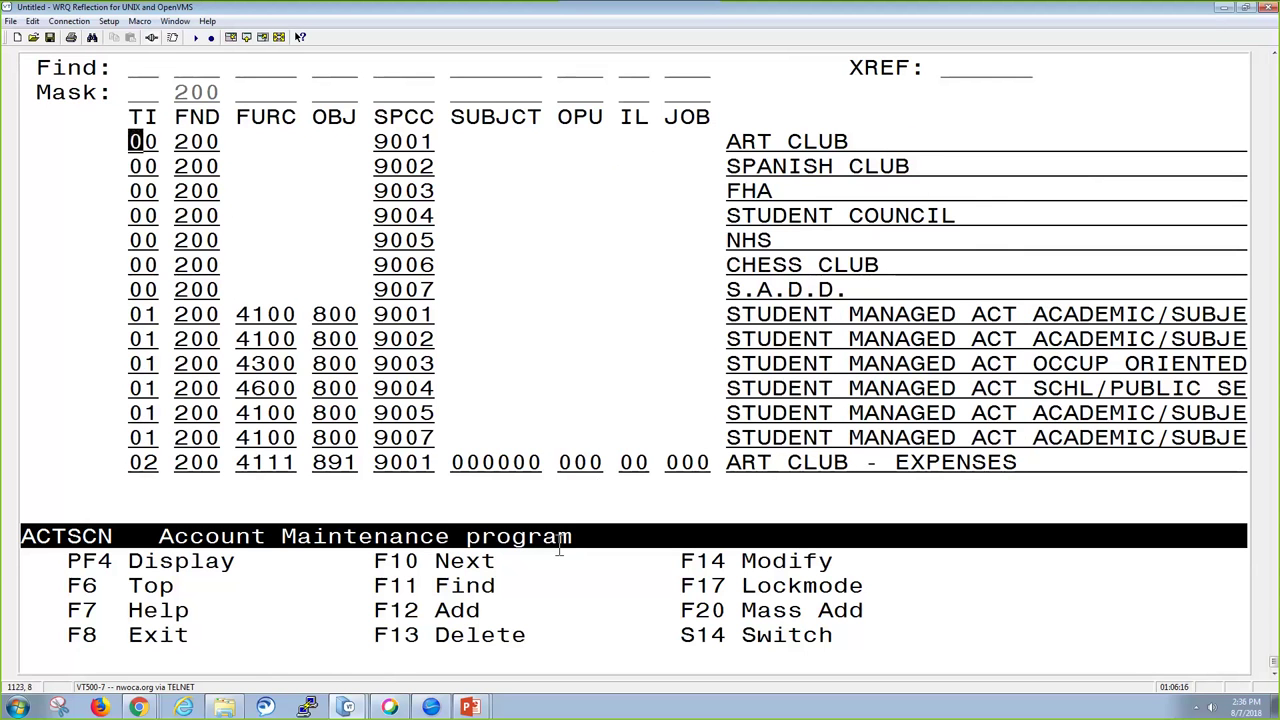
key(Down)
key(Down)
key(Down)
key(Return)
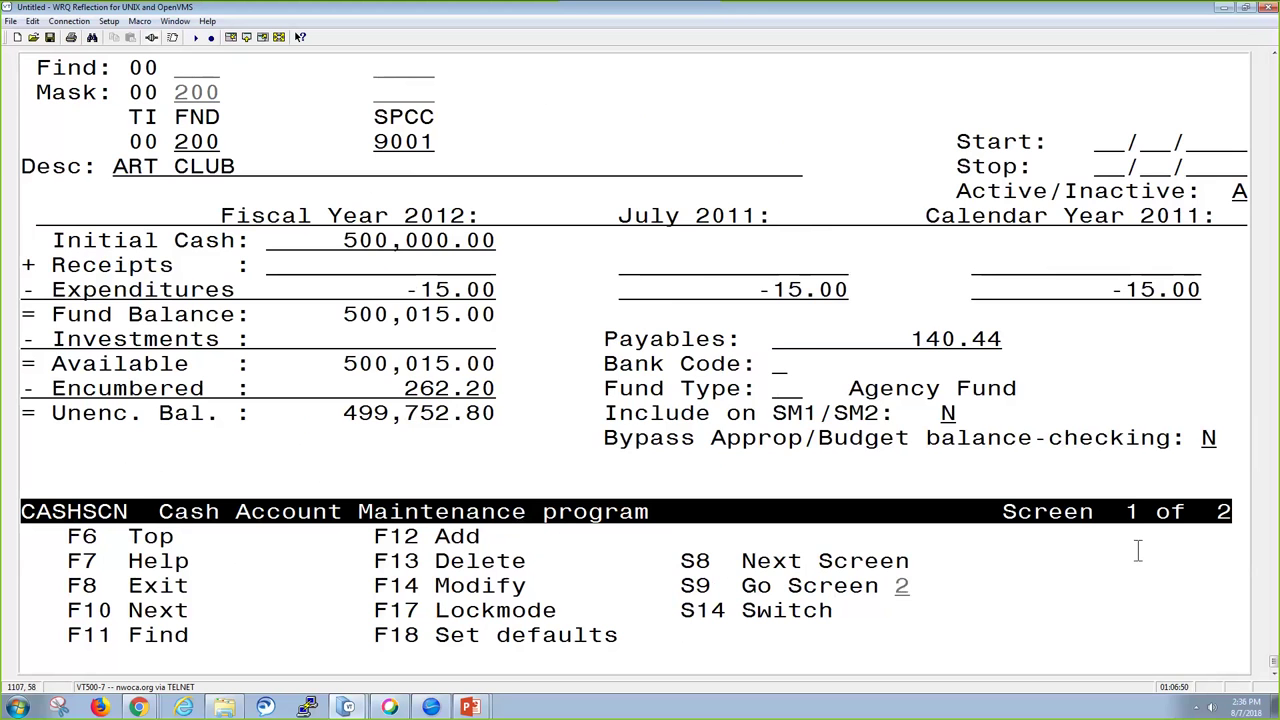
key(Return)
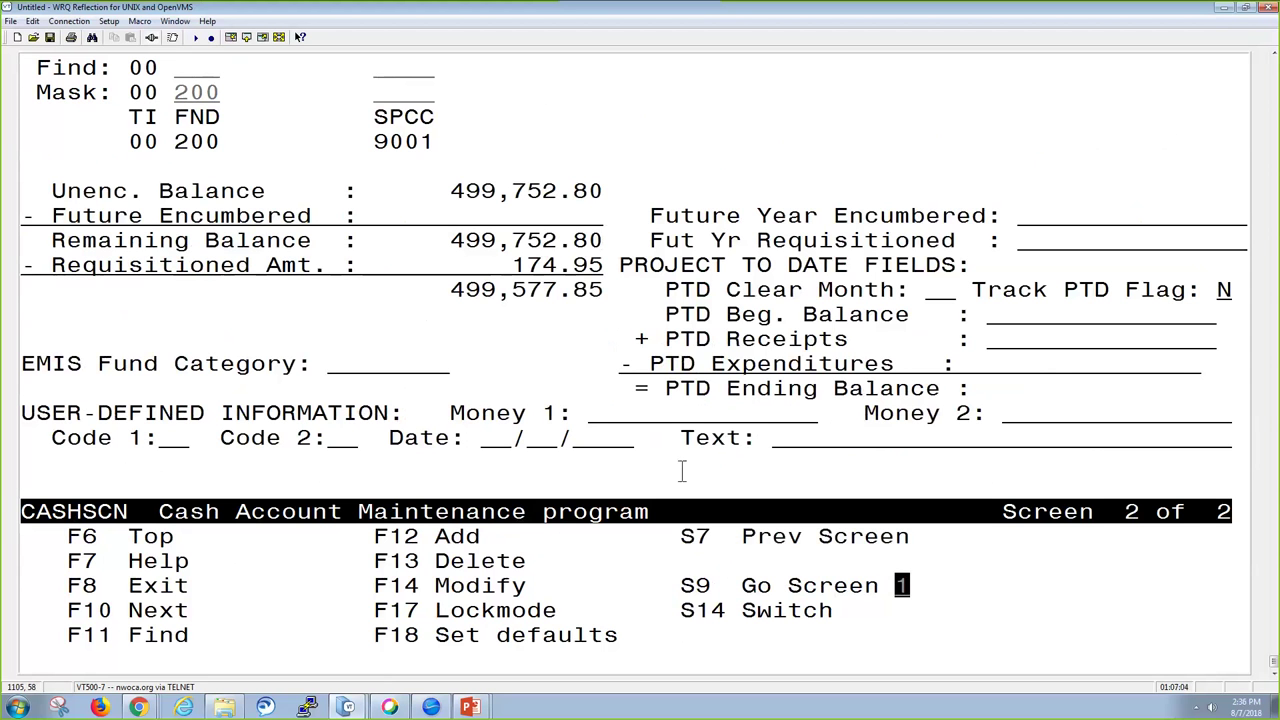
key(Return)
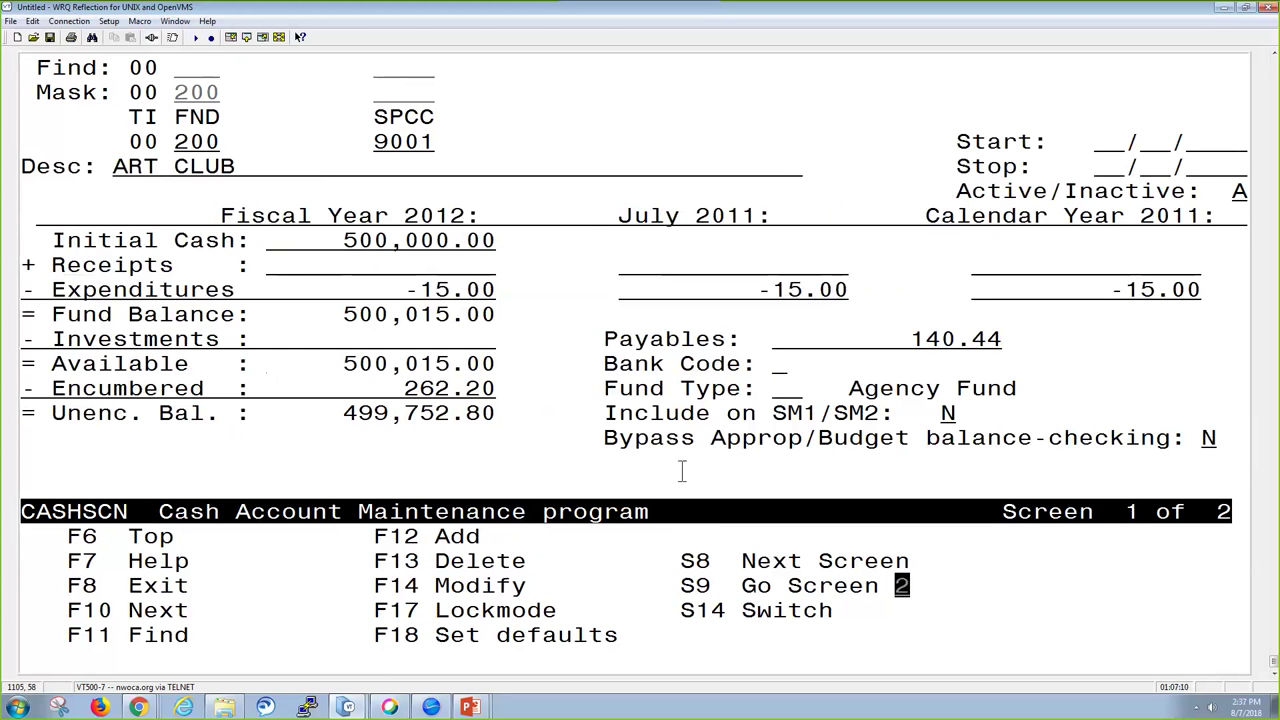
key(F10)
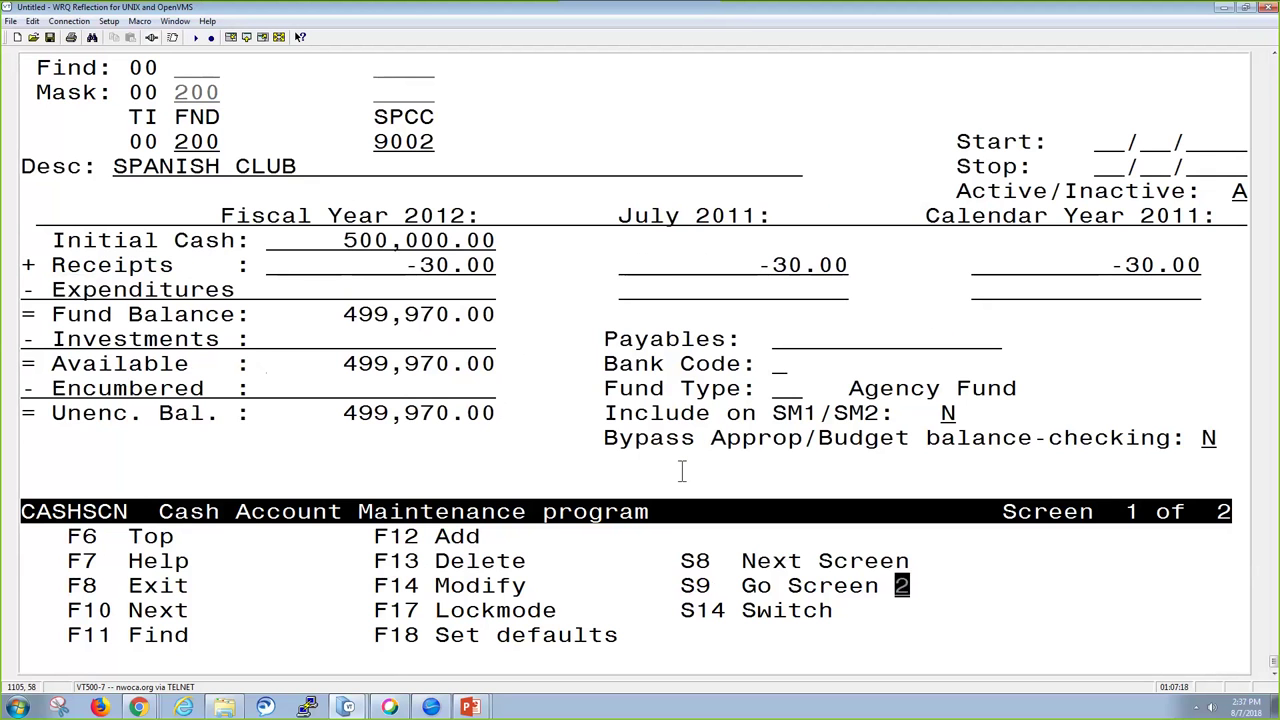
key(F10)
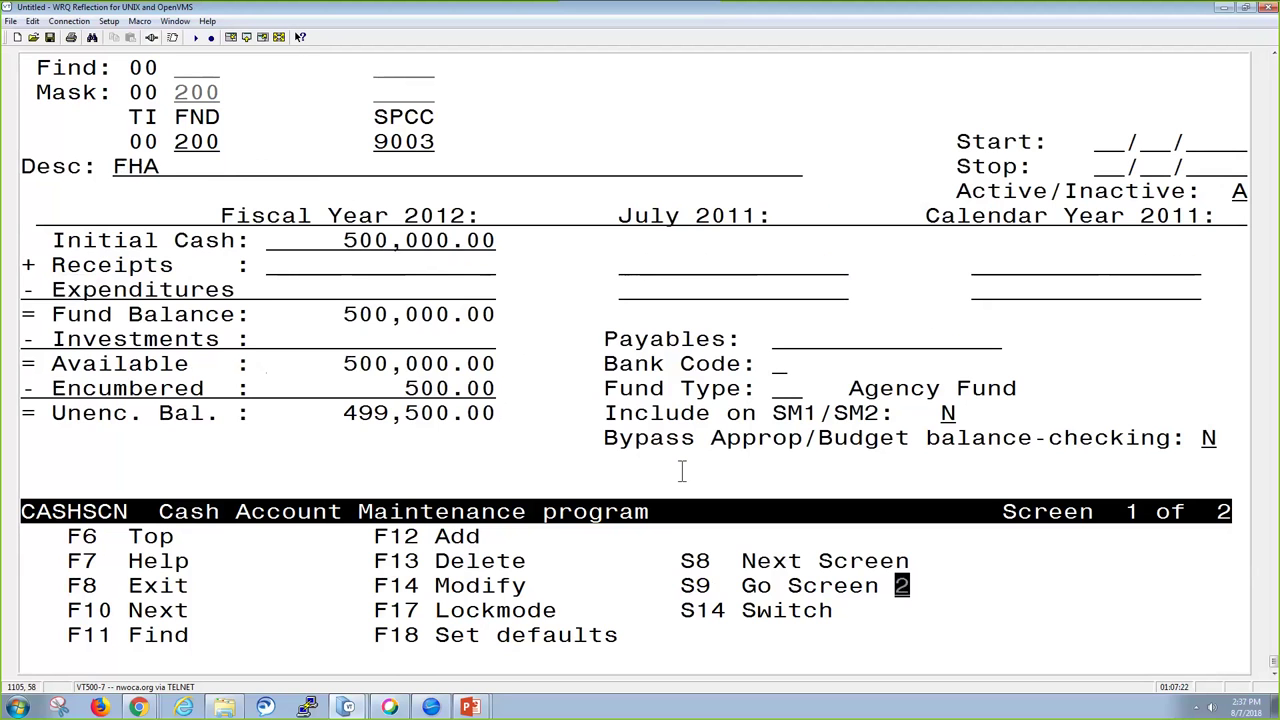
key(F8)
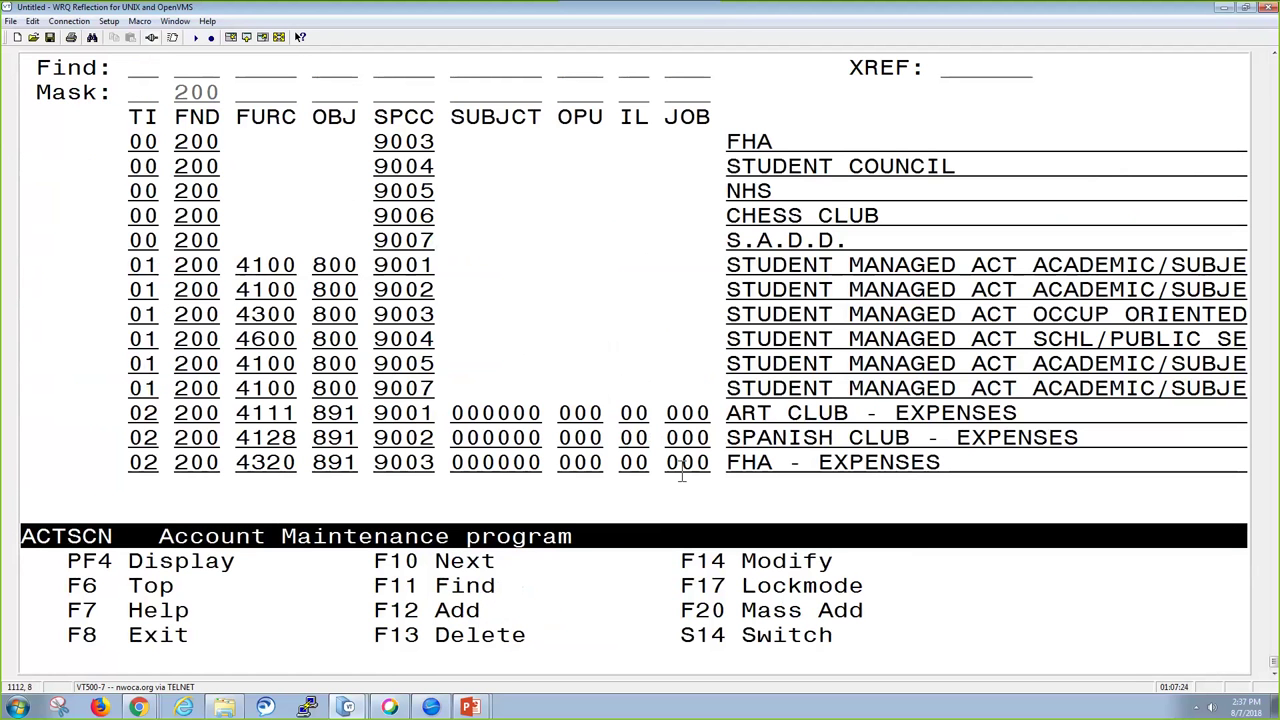
key(Down)
key(Down)
key(Down)
key(F12)
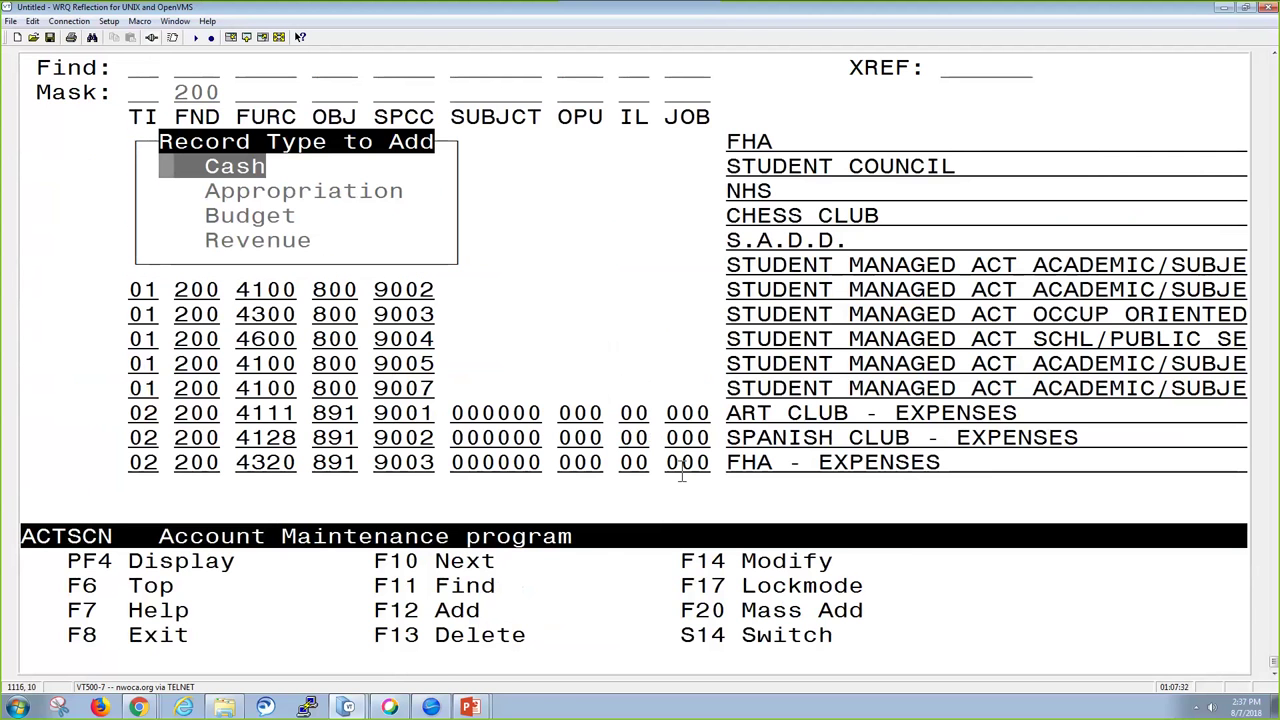
key(Return)
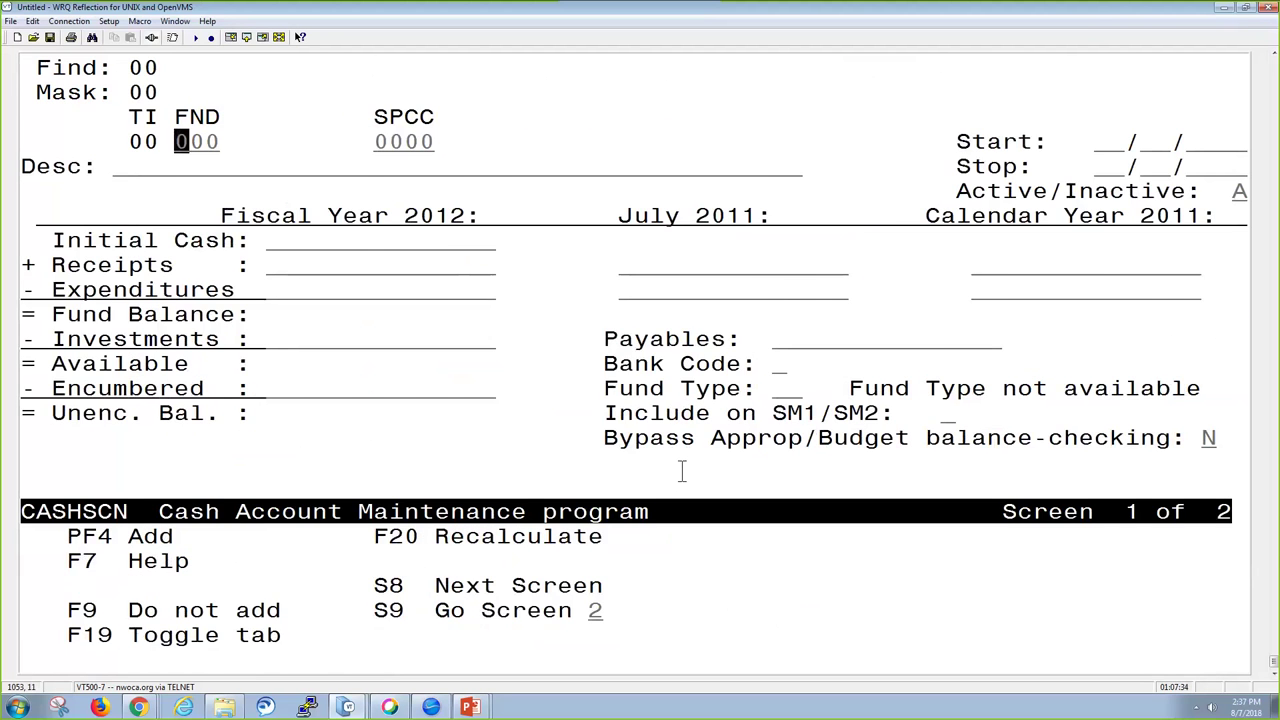
key(F9)
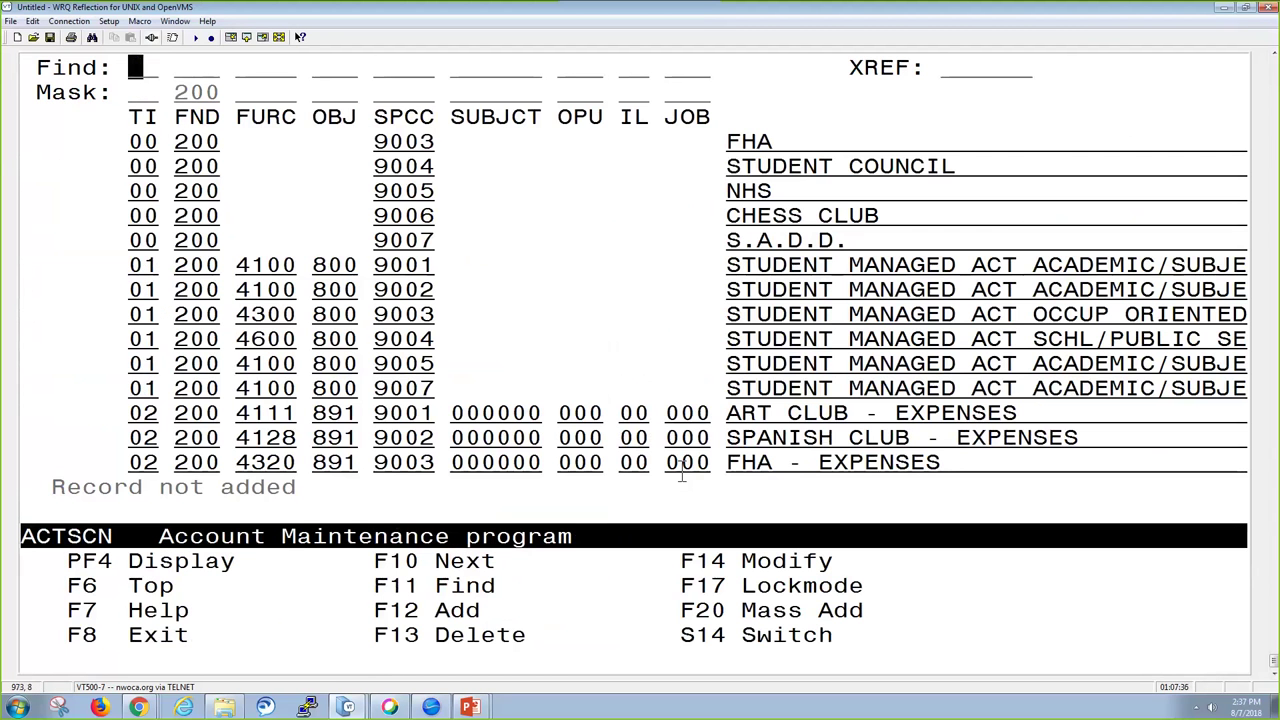
key(Tab)
key(Tab)
key(Tab)
key(Tab)
Step: Mass-add fund 572 SCC 9011 accounts into SCC 9318 with cash description TITLE I FY18
key(shift+F10)
text(57)
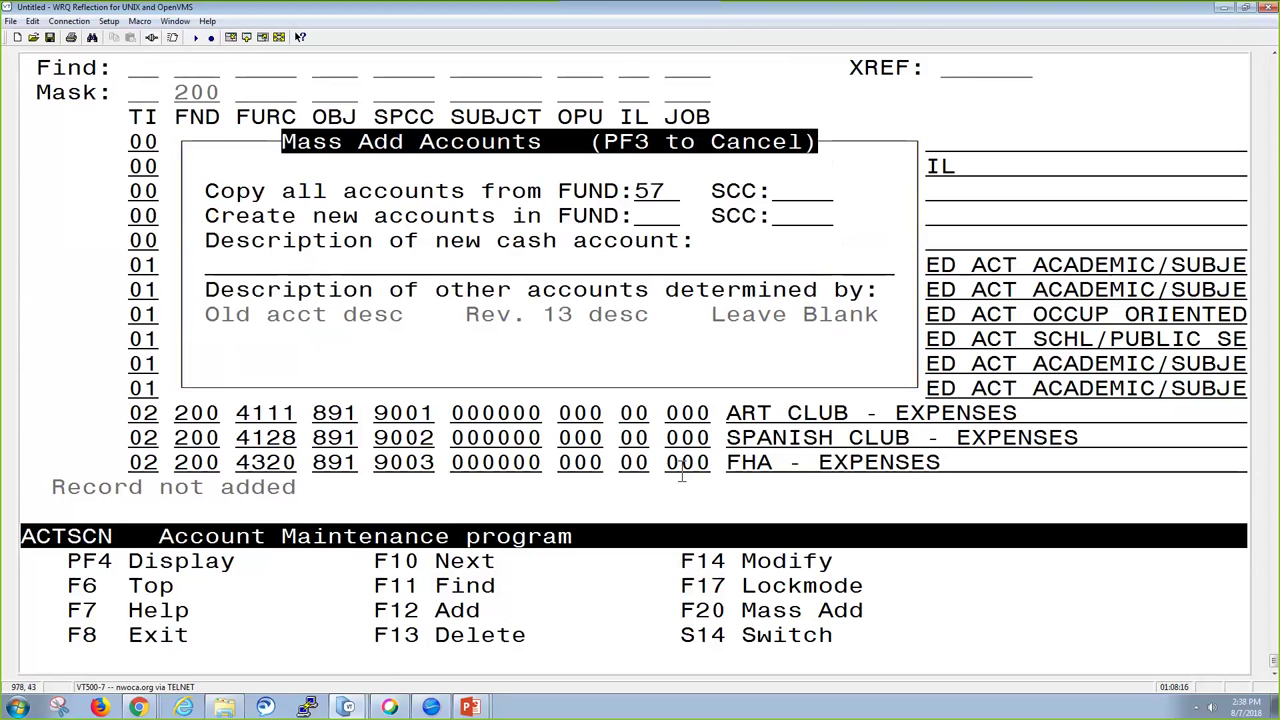
text(29011)
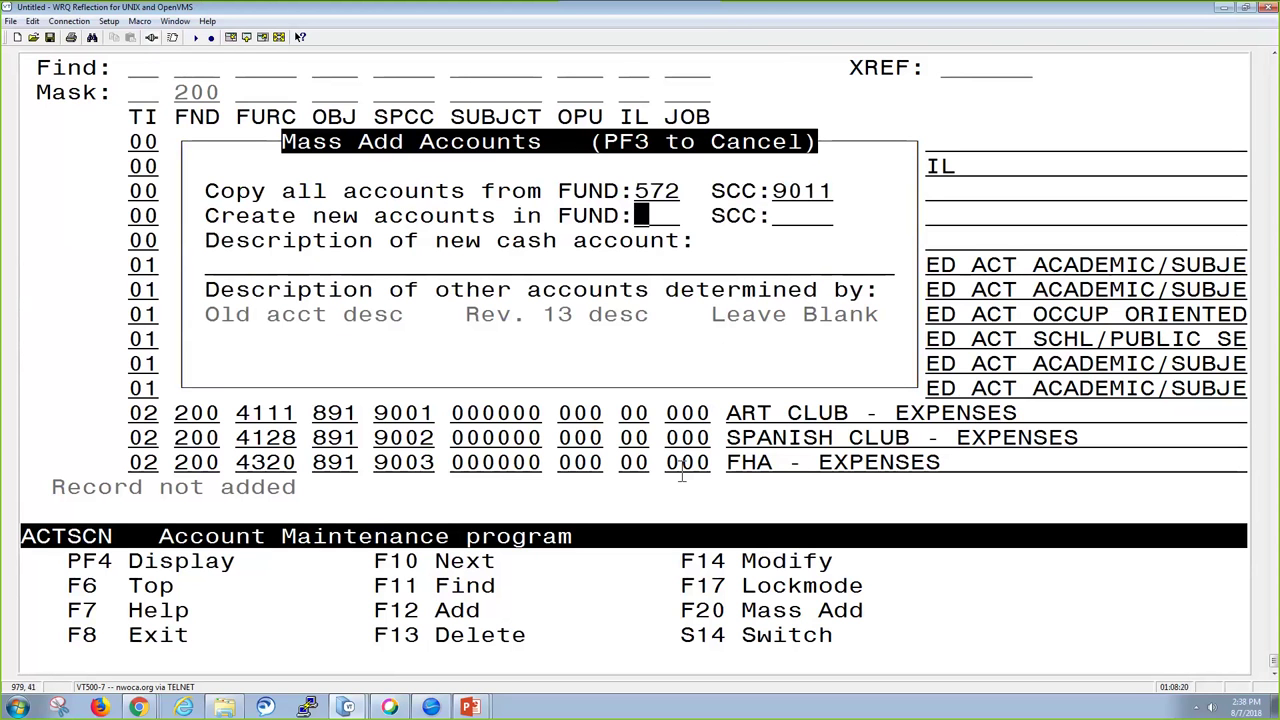
text(572)
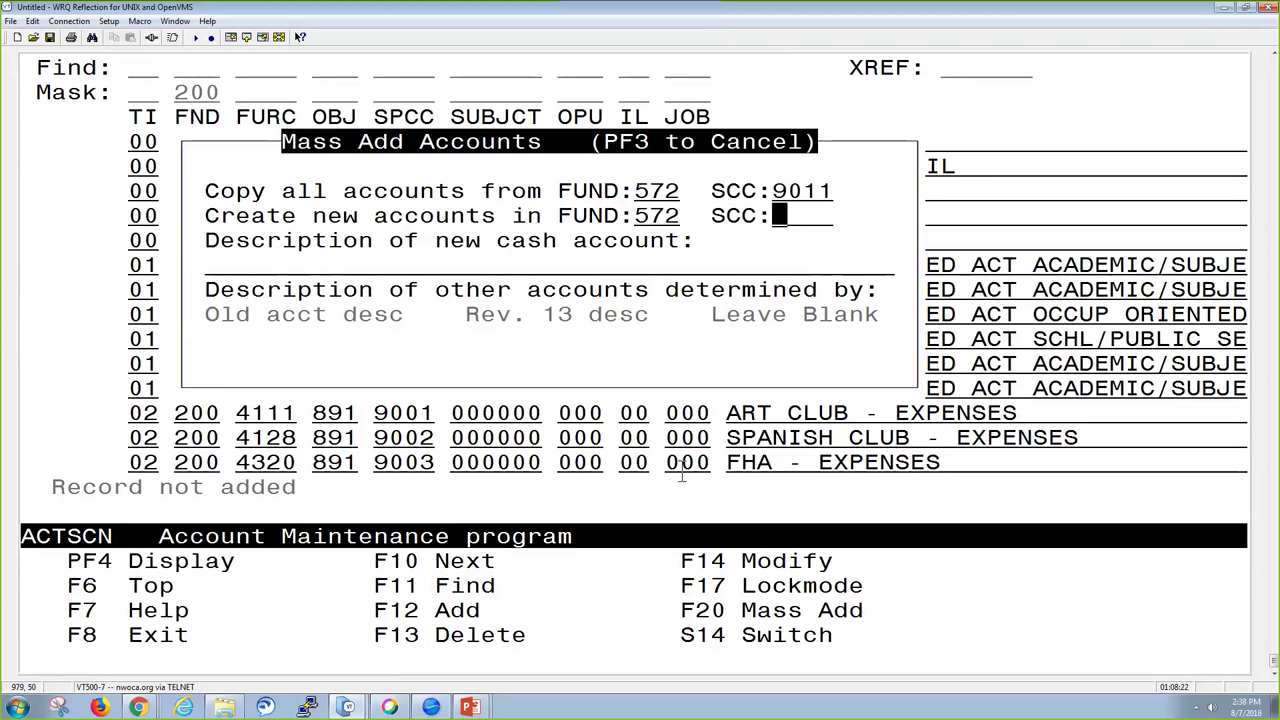
text(9318)
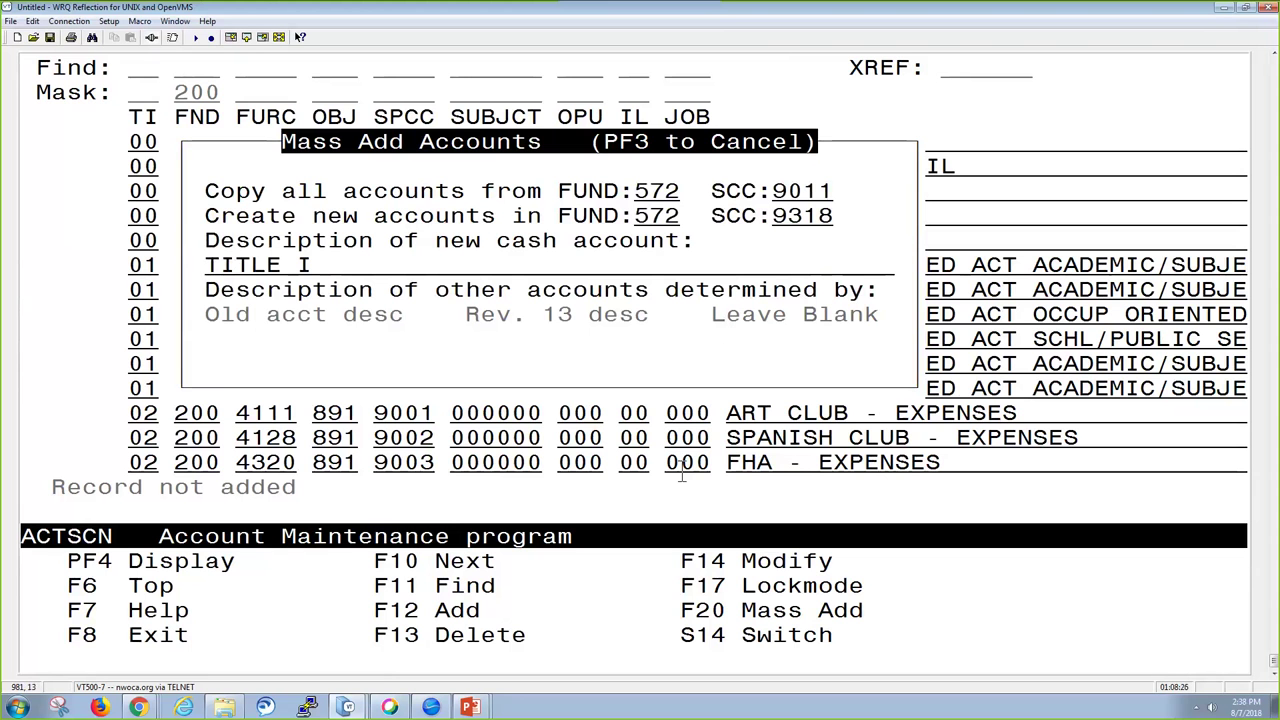
key(Right)
key(Right)
key(Right)
key(Right)
key(Right)
key(Right)
text(1)
key(BackSpace)
text(I FY18)
Step: Keep the old account descriptions for the other accounts and confirm the mass add
key(Return)
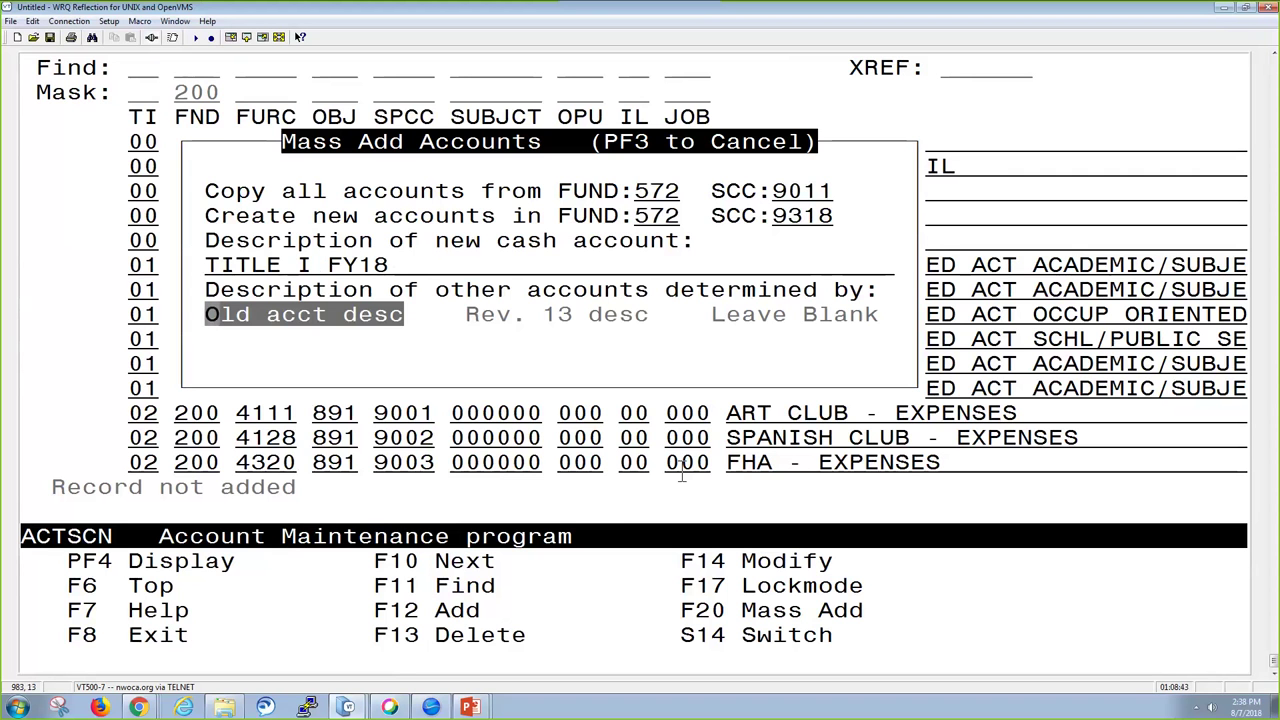
key(Right)
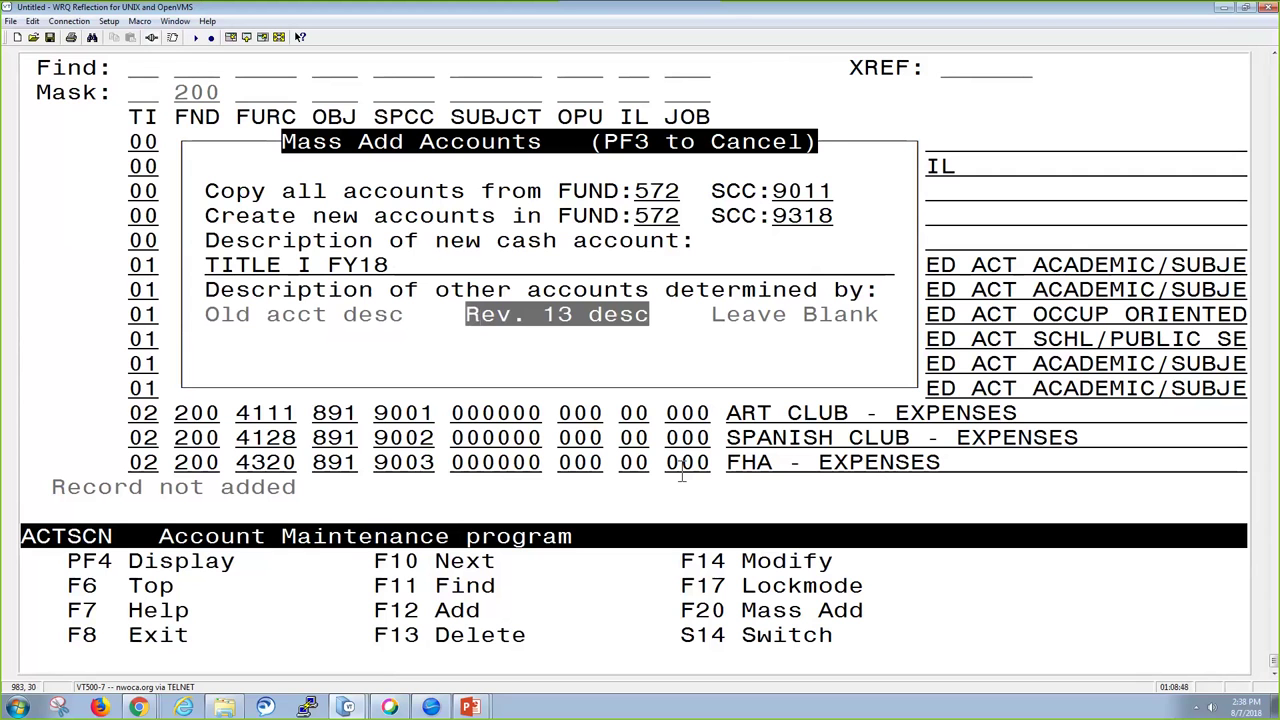
key(Right)
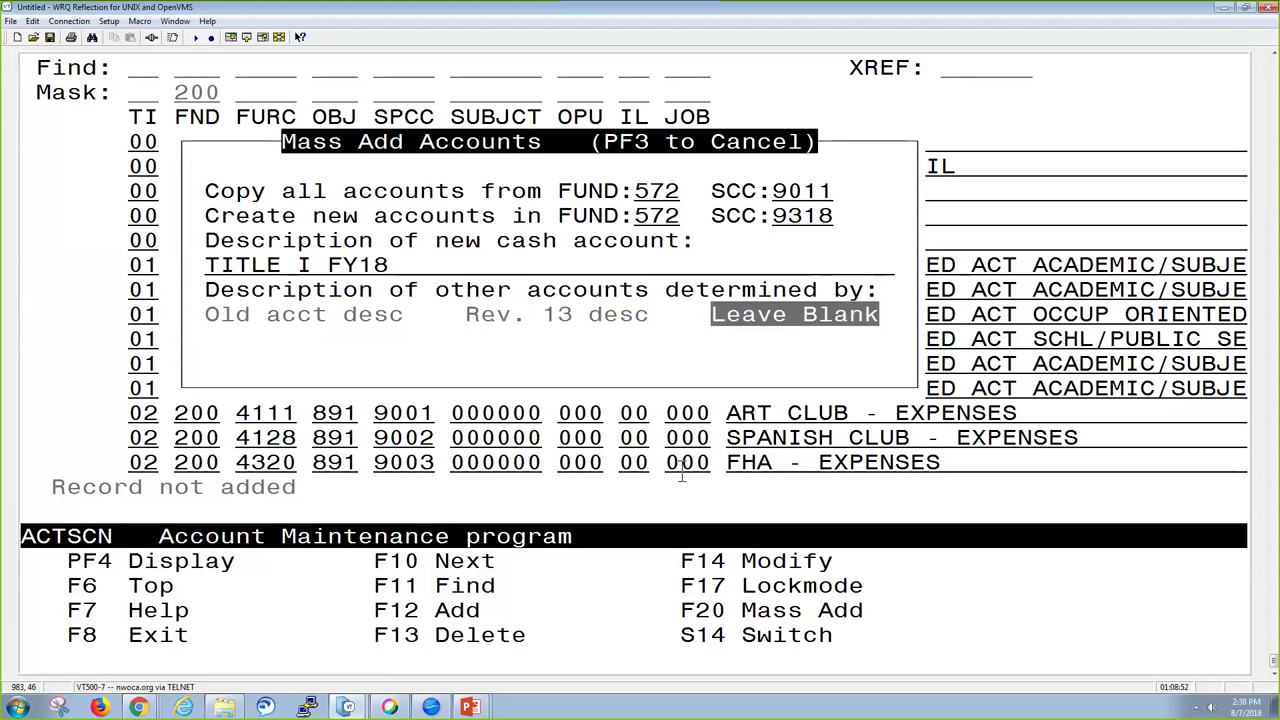
key(Left)
key(Left)
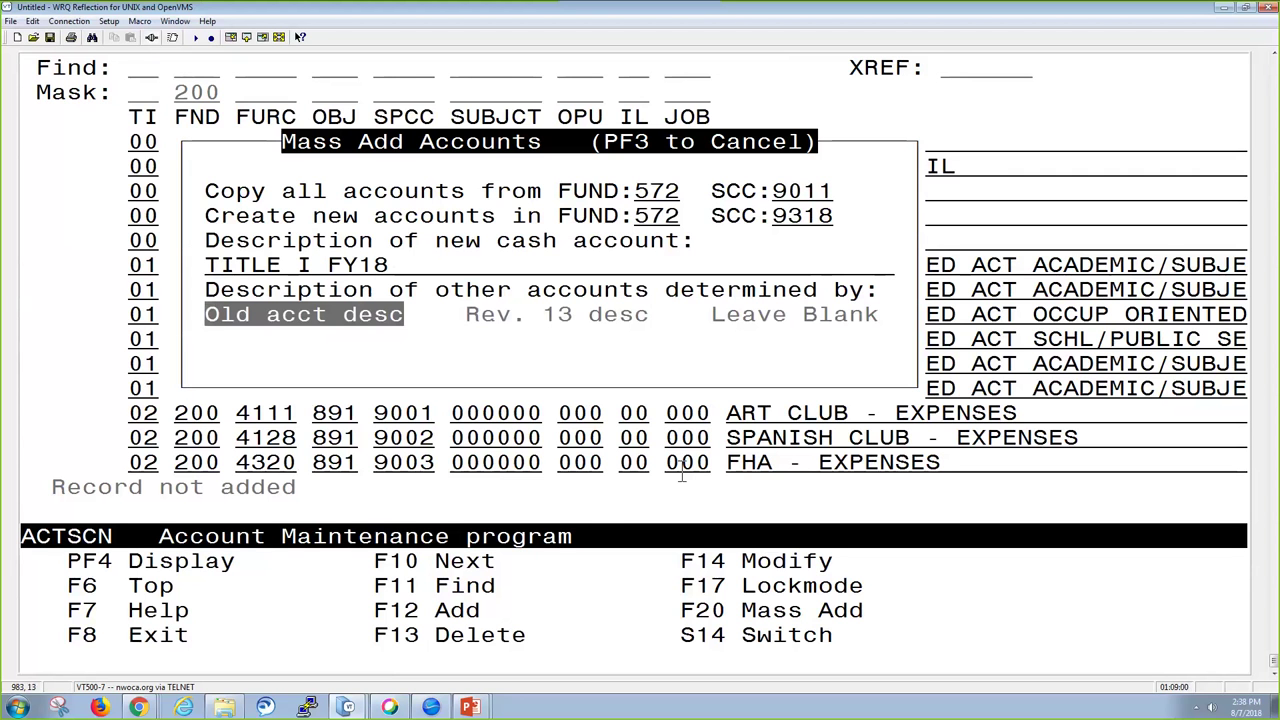
key(Return)
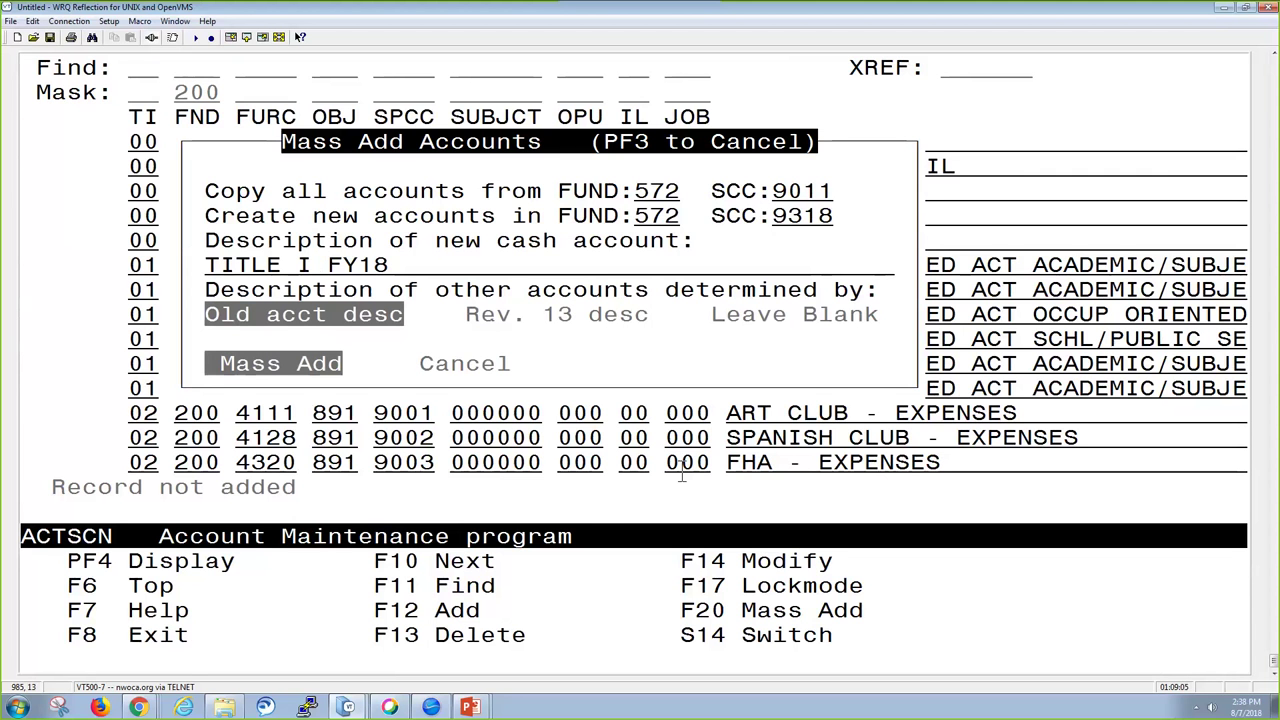
key(Return)
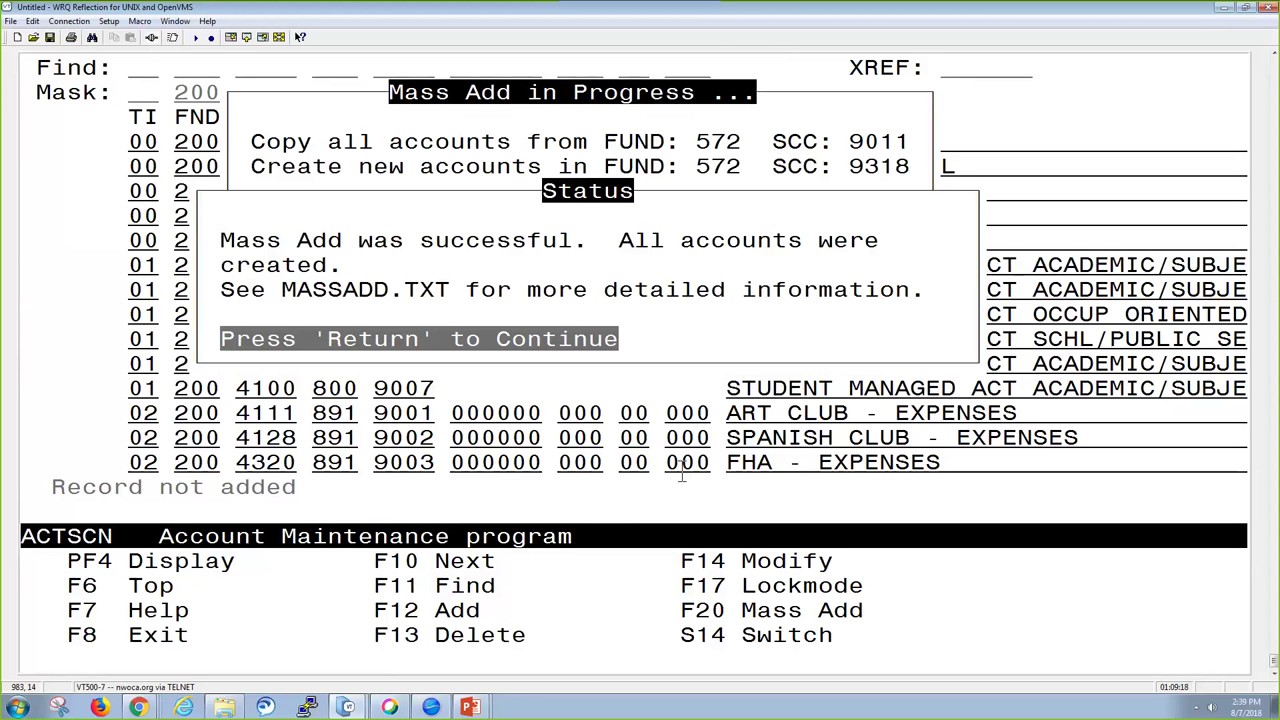
Step: Exit account maintenance and view the o:massadd.txt report of the added 9318 accounts
key(Return)
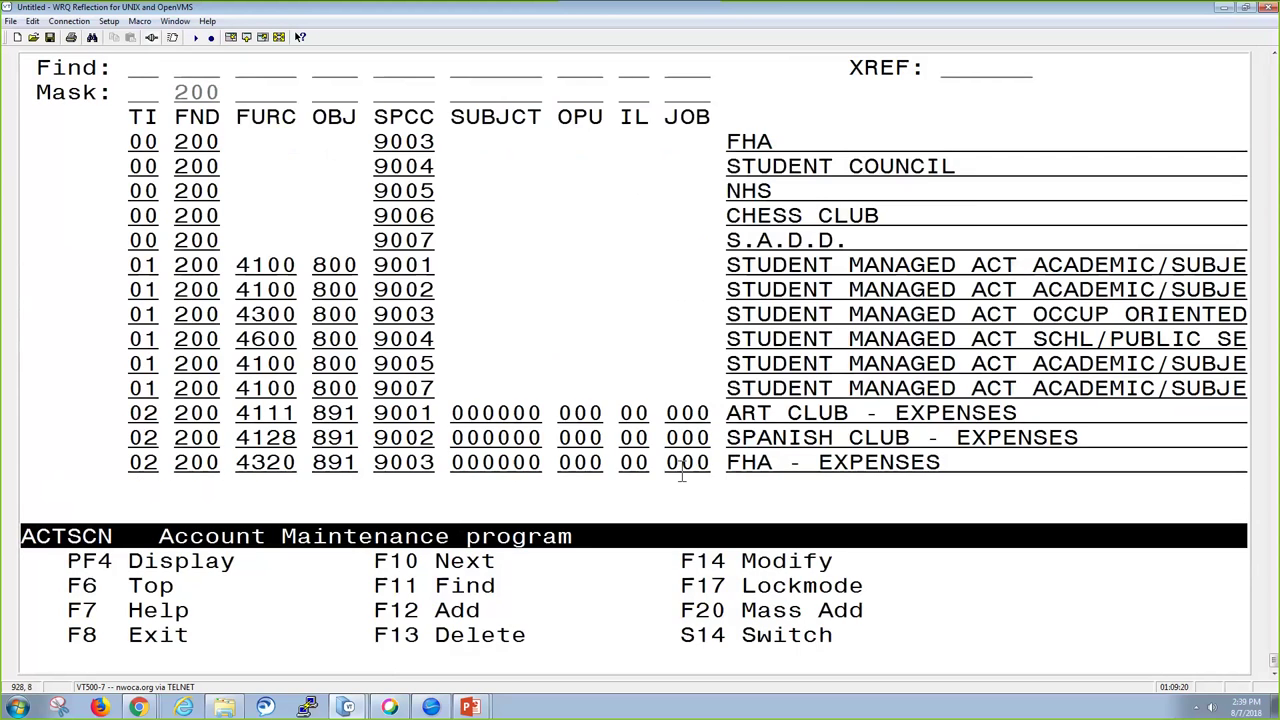
key(F8)
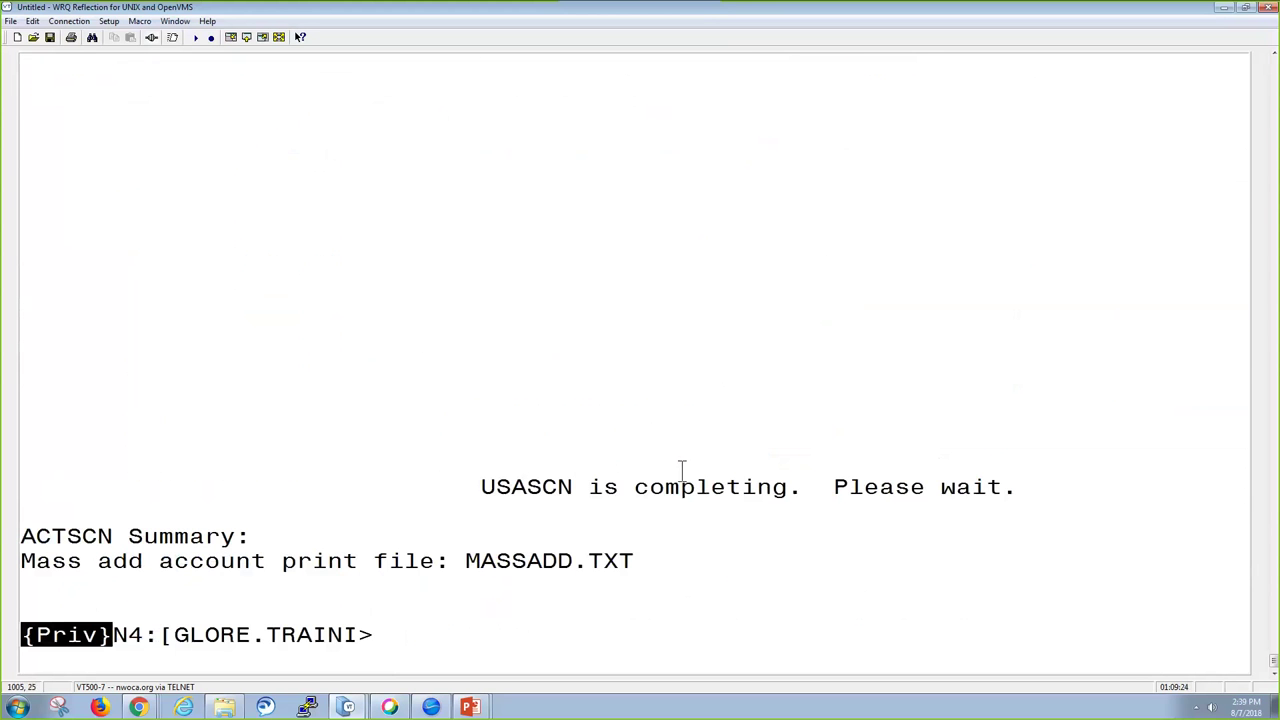
text(menu view o)
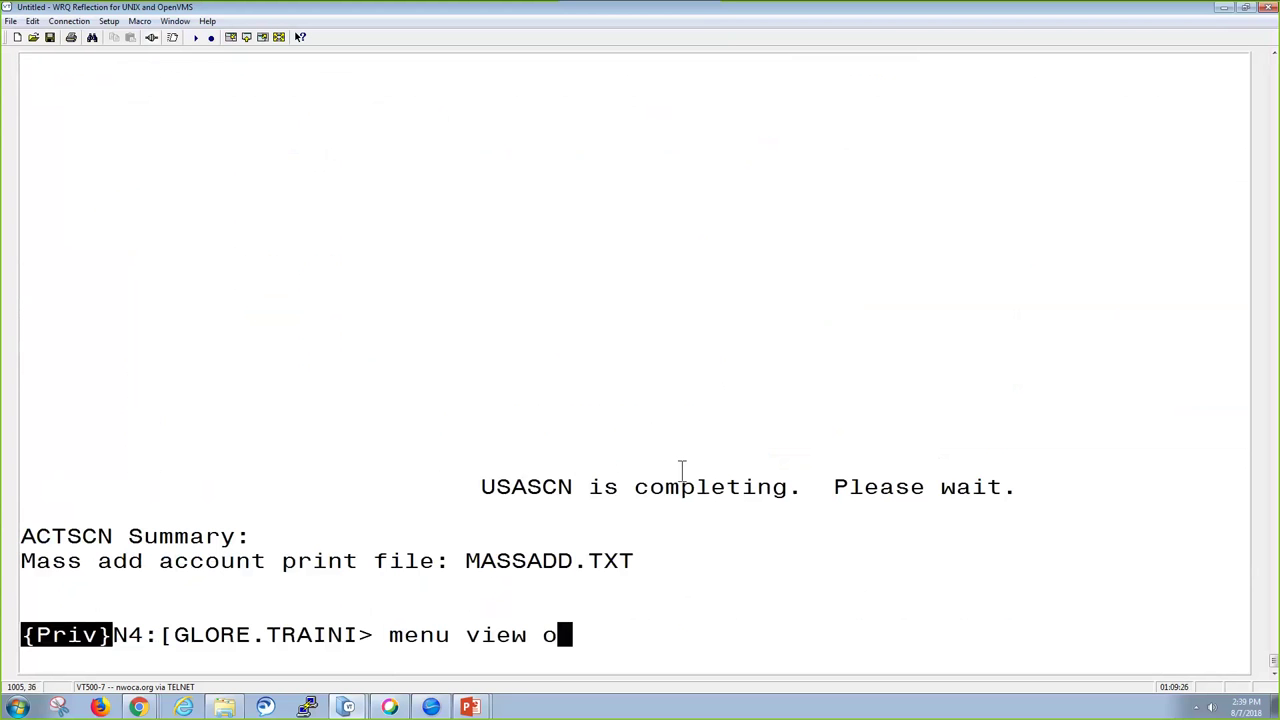
text(:massadd.txt)
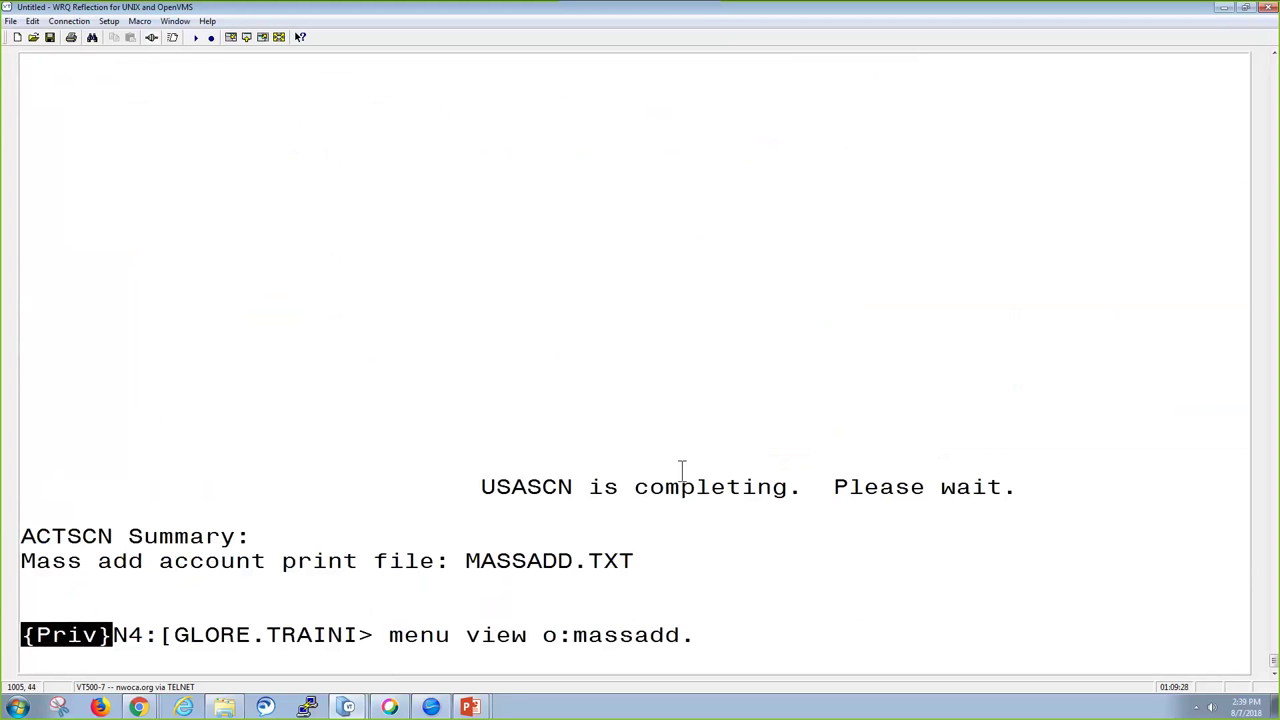
key(Return)
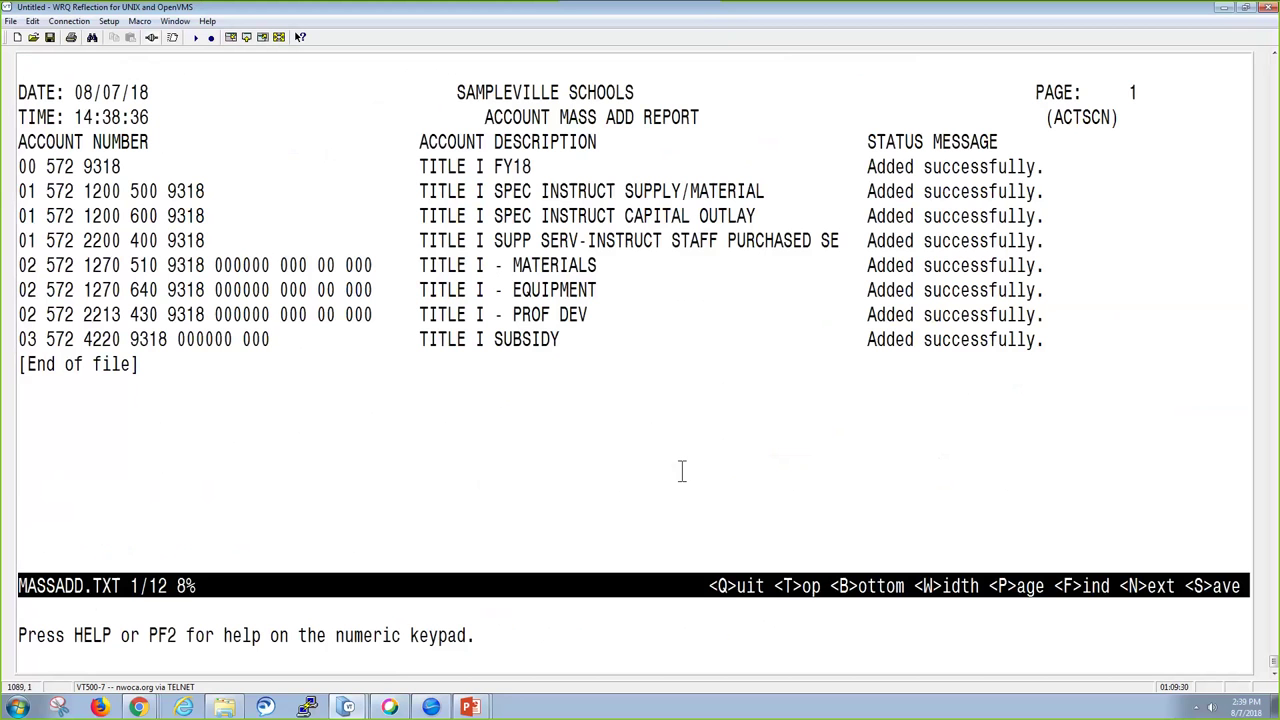
key(Down)
key(Down)
key(Down)
key(Down)
Step: Reopen USASCN account maintenance and mask the list to 02 572 9318
text(qmenu usascn)
key(Return)
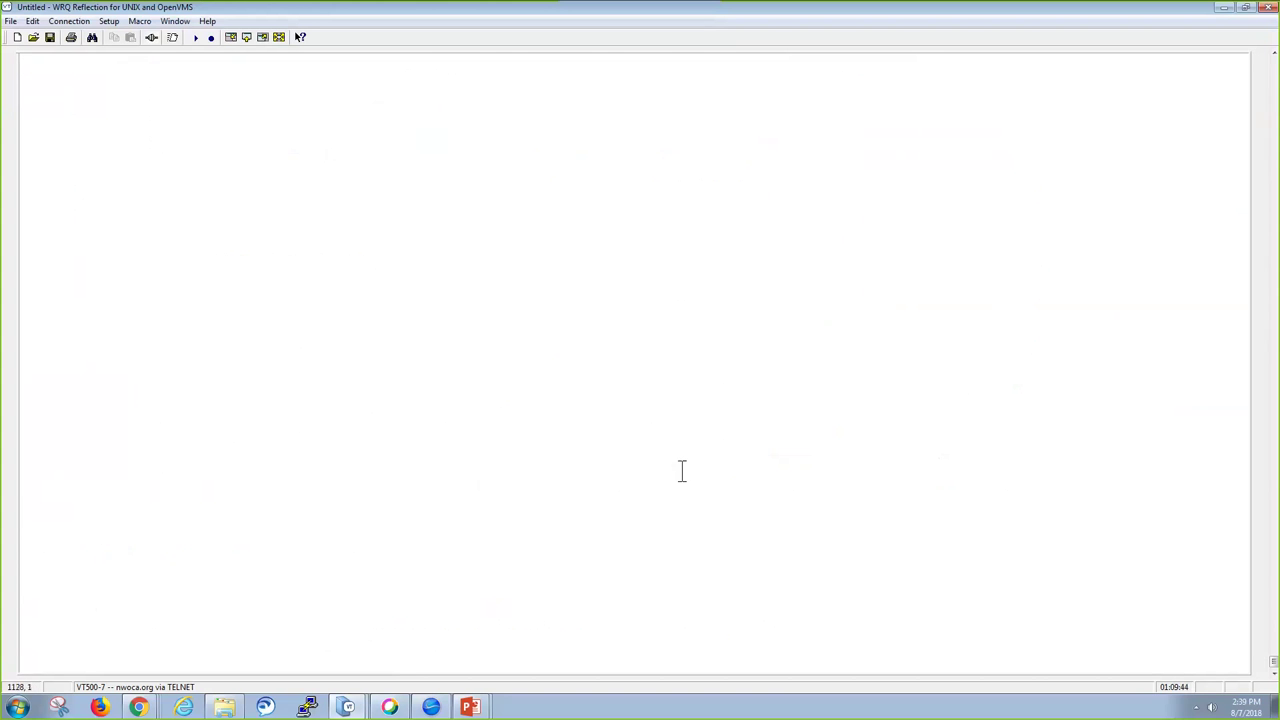
key(Return)
key(Down)
text(02 572)
key(Tab)
key(Tab)
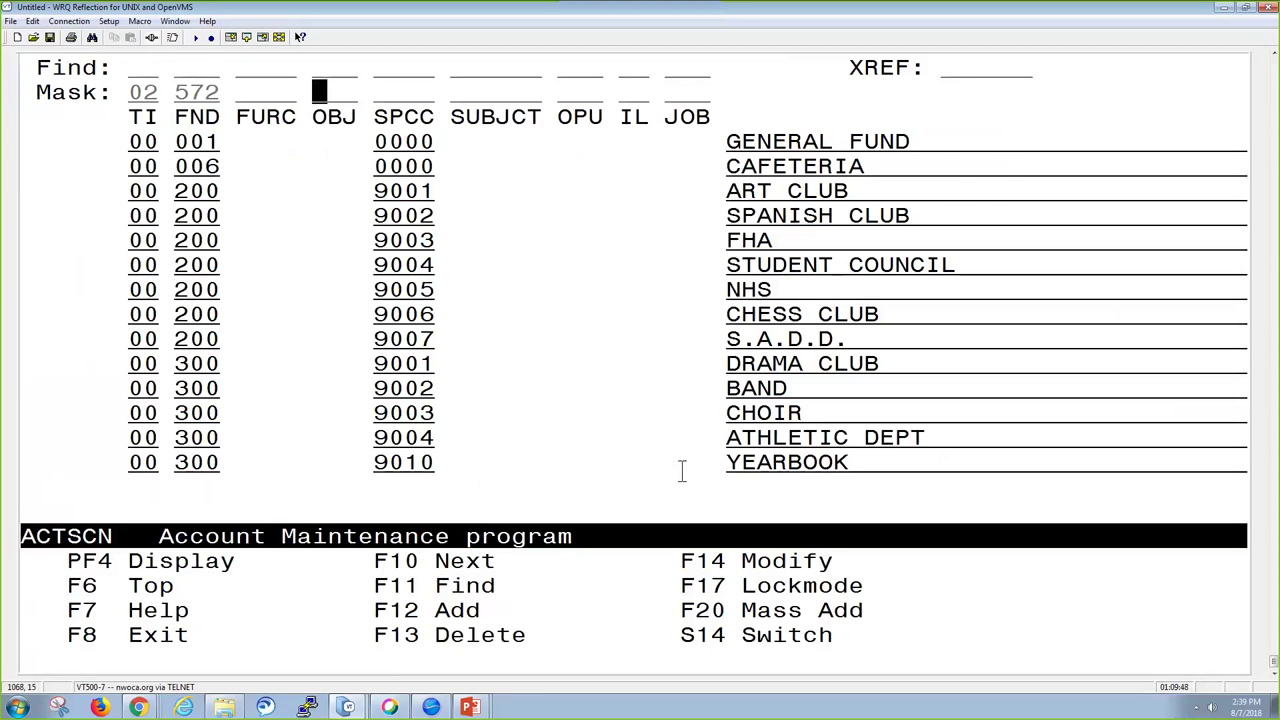
text(9318)
key(Return)
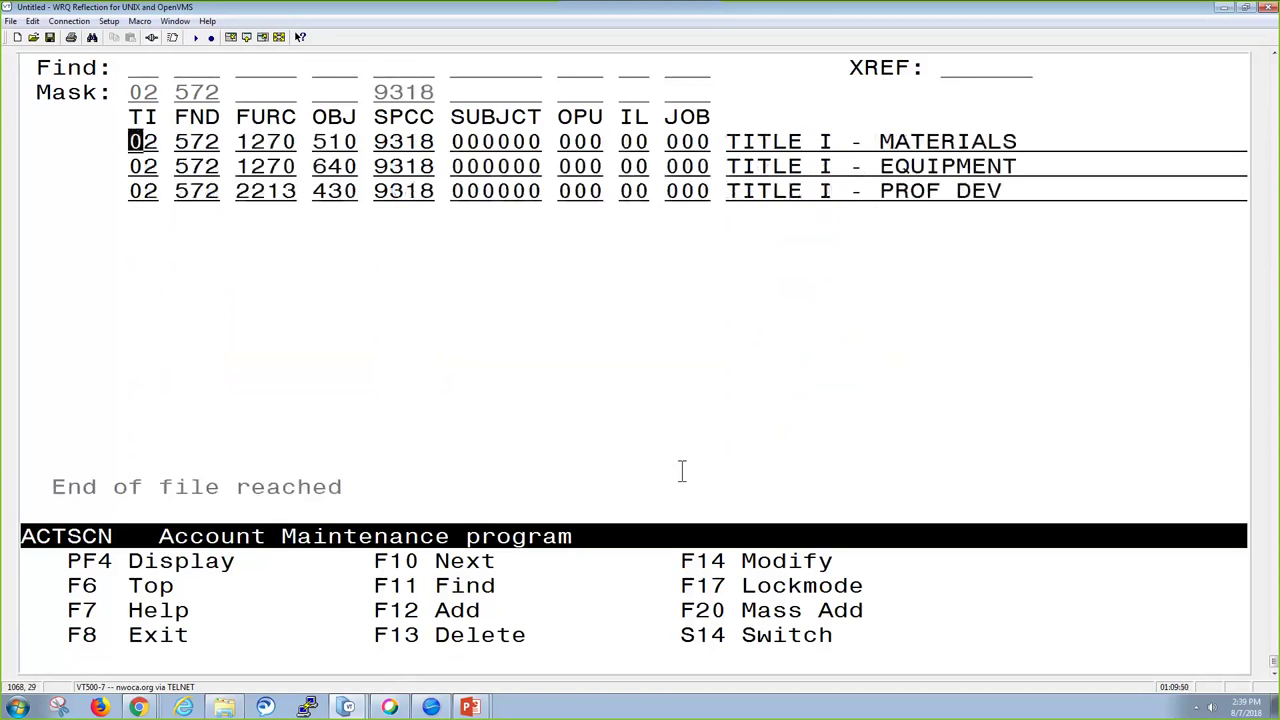
Step: Append FY18 to the TITLE I - MATERIALS 9318 description, save it, and exit USASCN
key(Return)
key(Right)
key(Right)
key(Right)
key(Right)
key(Right)
key(Right)
key(Right)
key(Right)
key(Right)
key(Right)
key(Right)
key(Right)
key(Right)
key(Right)
key(Right)
key(Right)
key(Right)
key(Right)
key(Right)
key(Right)
text(FY18)
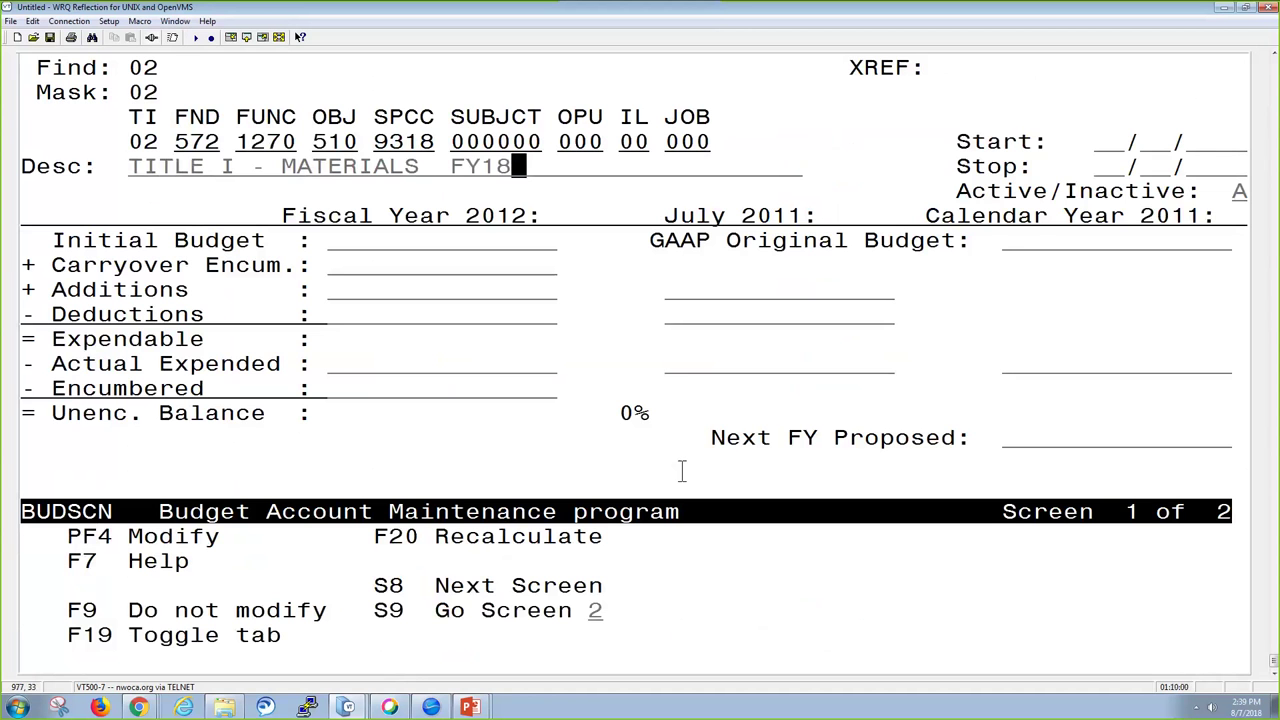
key(Return)
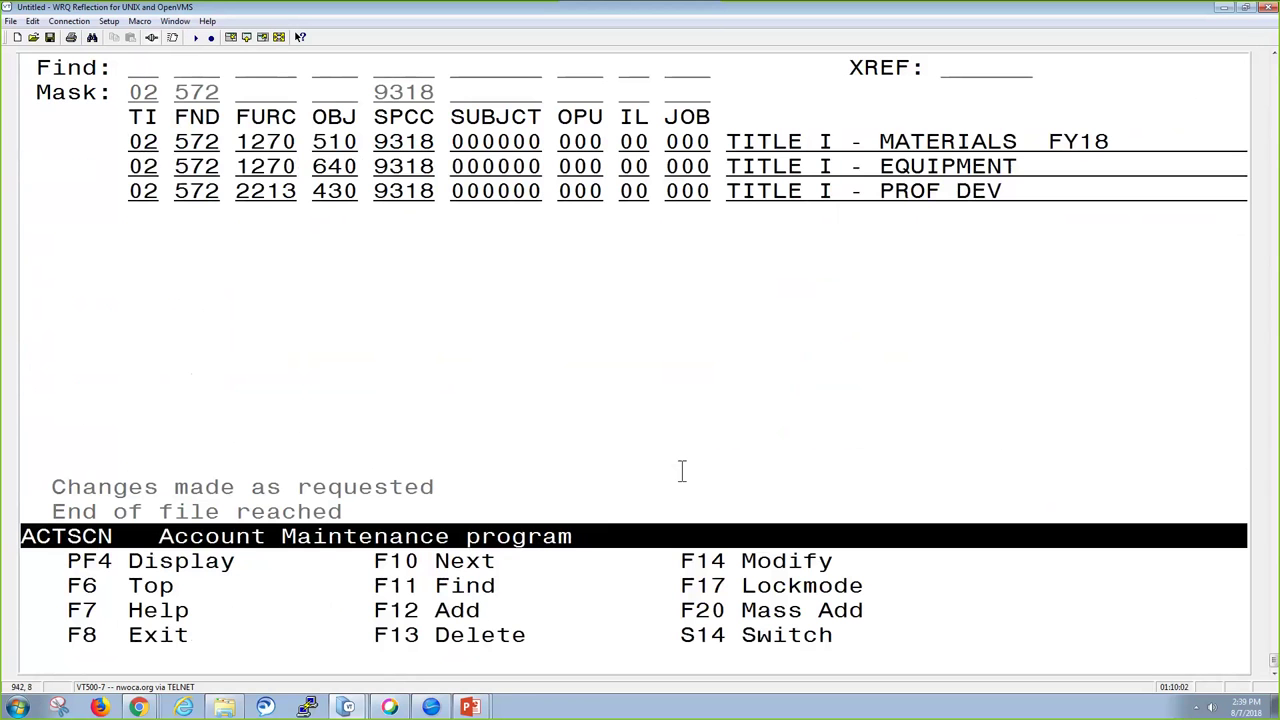
drag(1124, 144, 864, 146)
click(1058, 236)
key(Down)
key(Down)
key(F8)
key(F8)
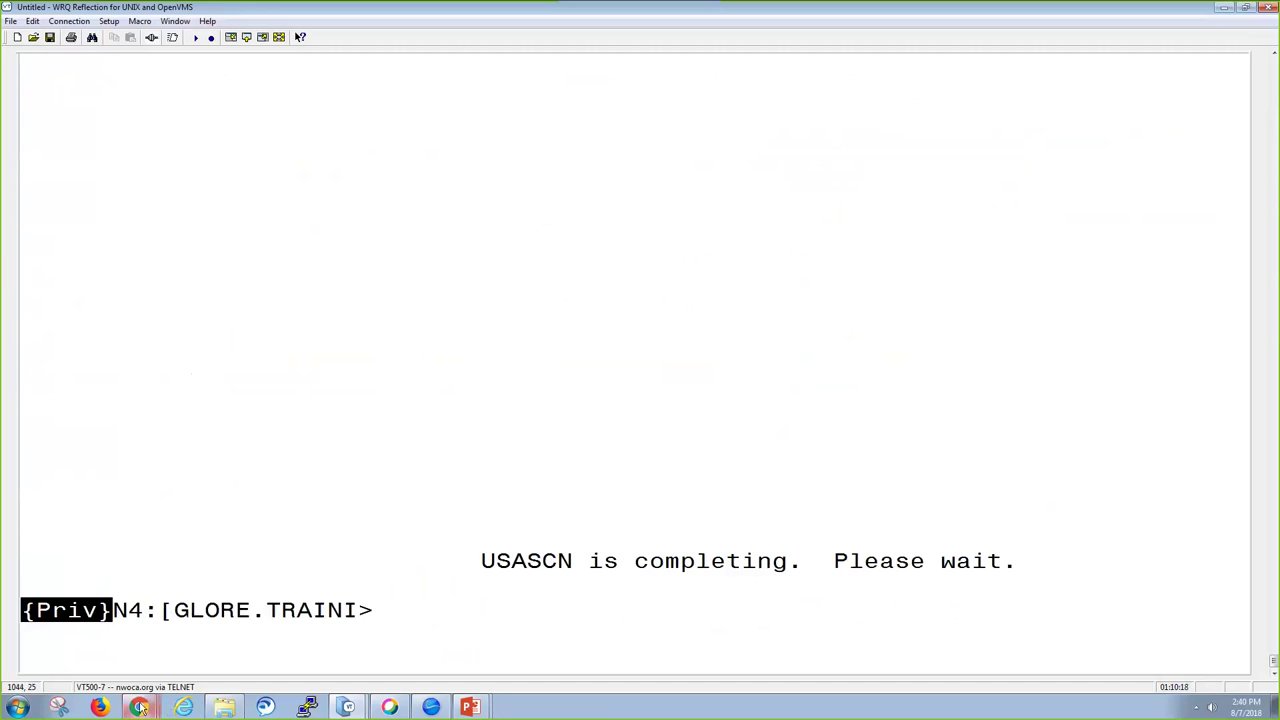
Step: Log in to USAS Web with the username and password and enter the Sampleville Schools district
mouse_move(139, 707)
click(110, 676)
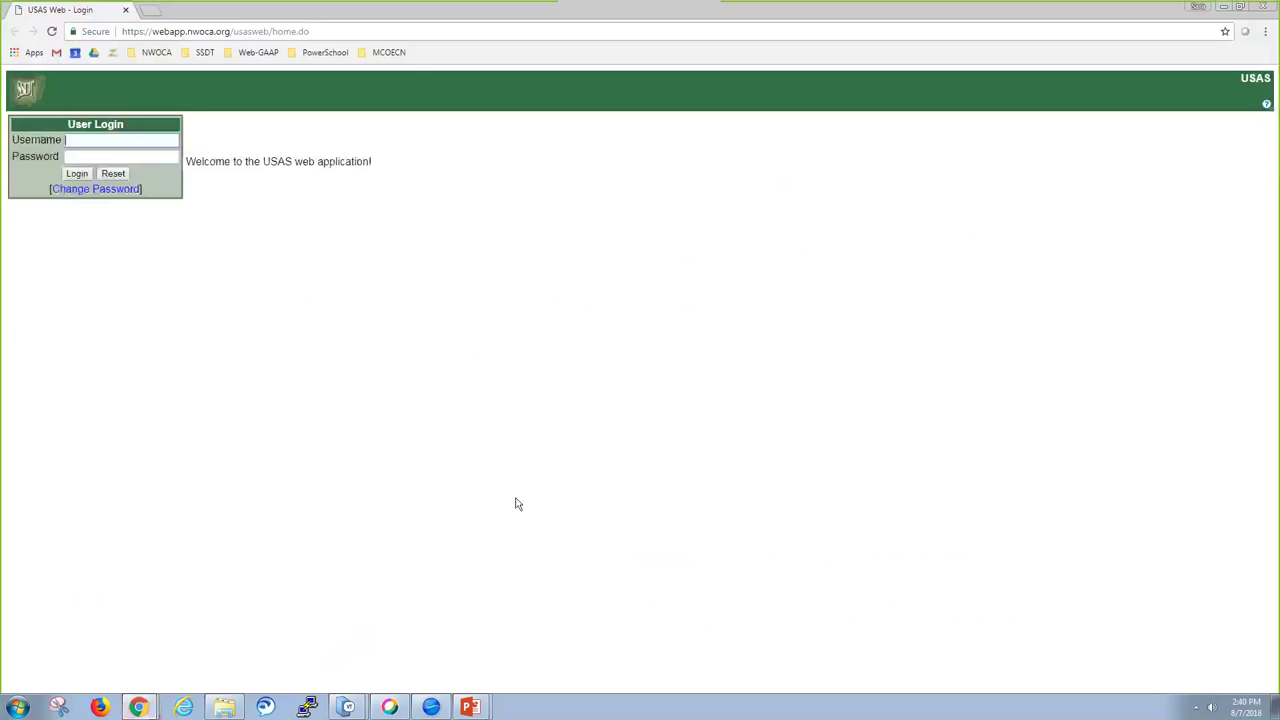
text(glore)
key(Tab)
text(••••••••)
key(Return)
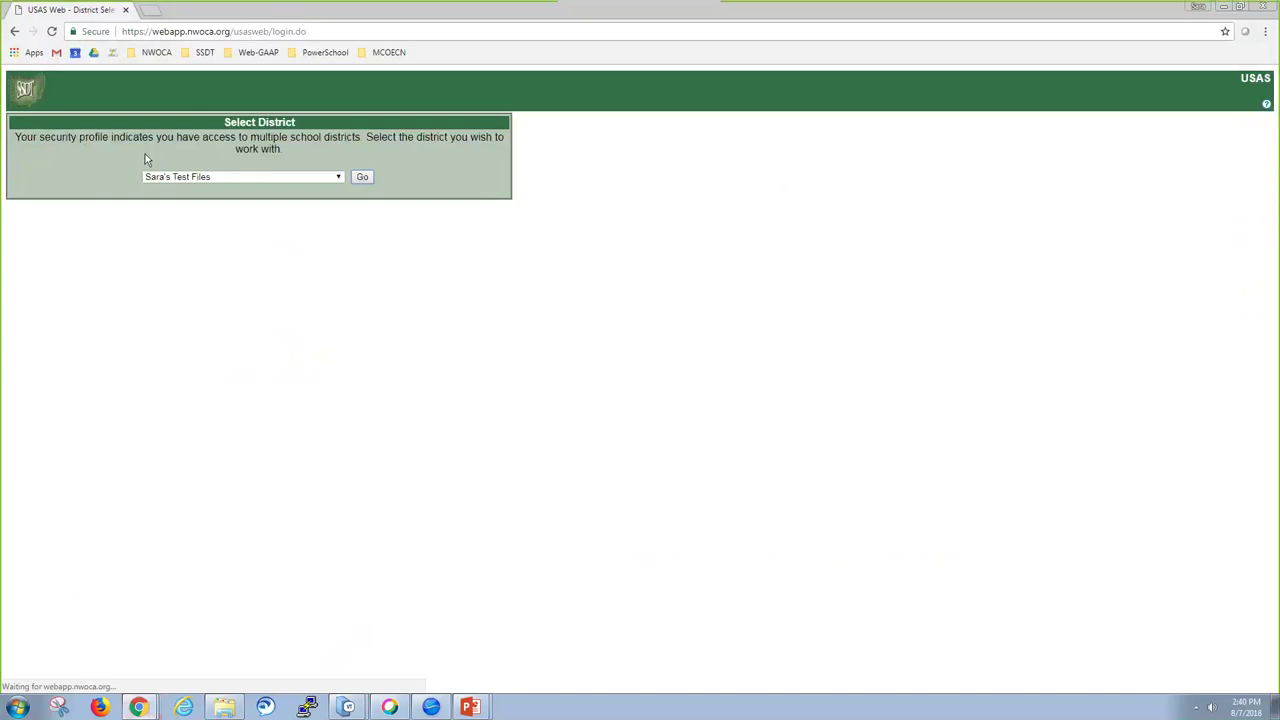
click(363, 178)
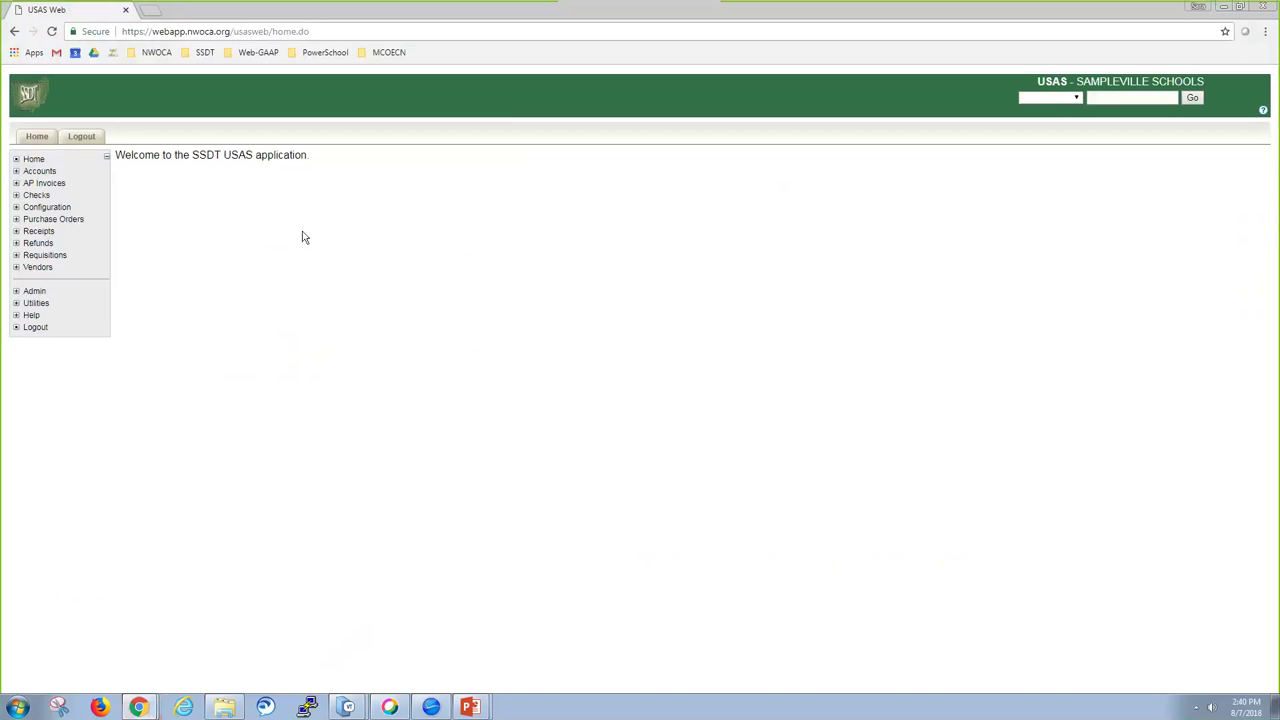
Step: Expand Accounts and its Cash, Appropriation, Budget and Revenue branches in the left tree
click(17, 174)
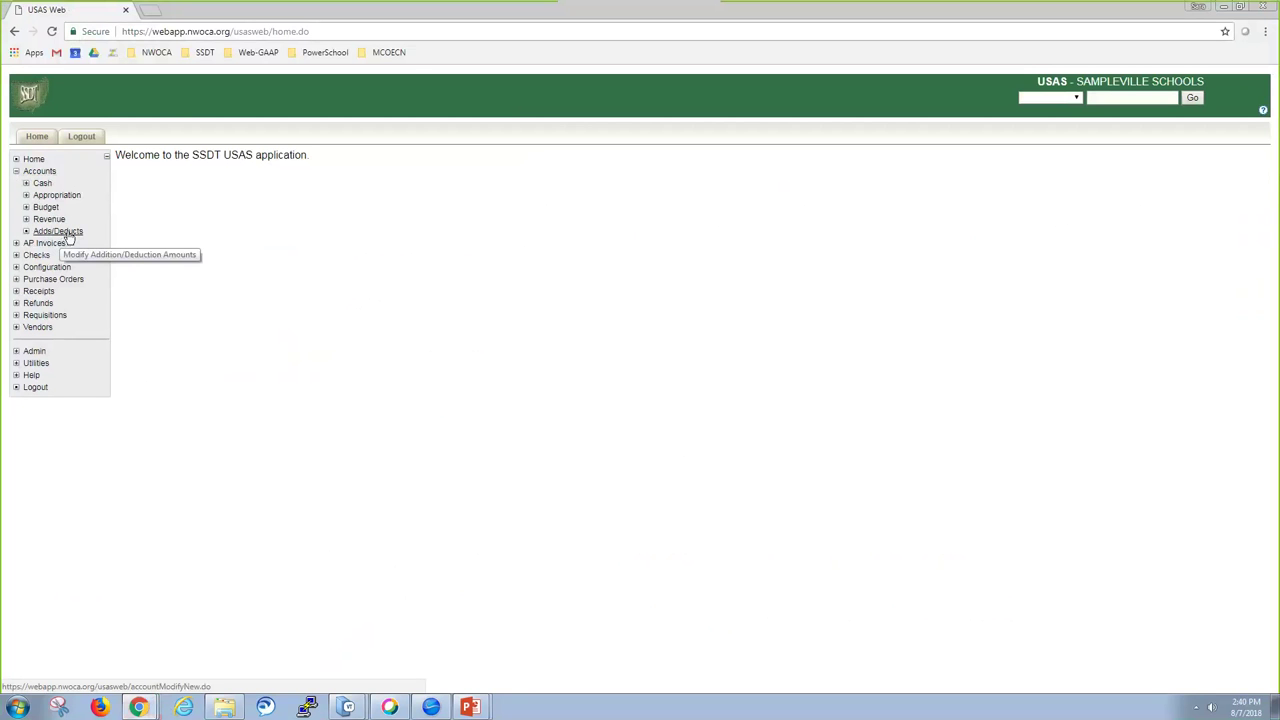
click(27, 185)
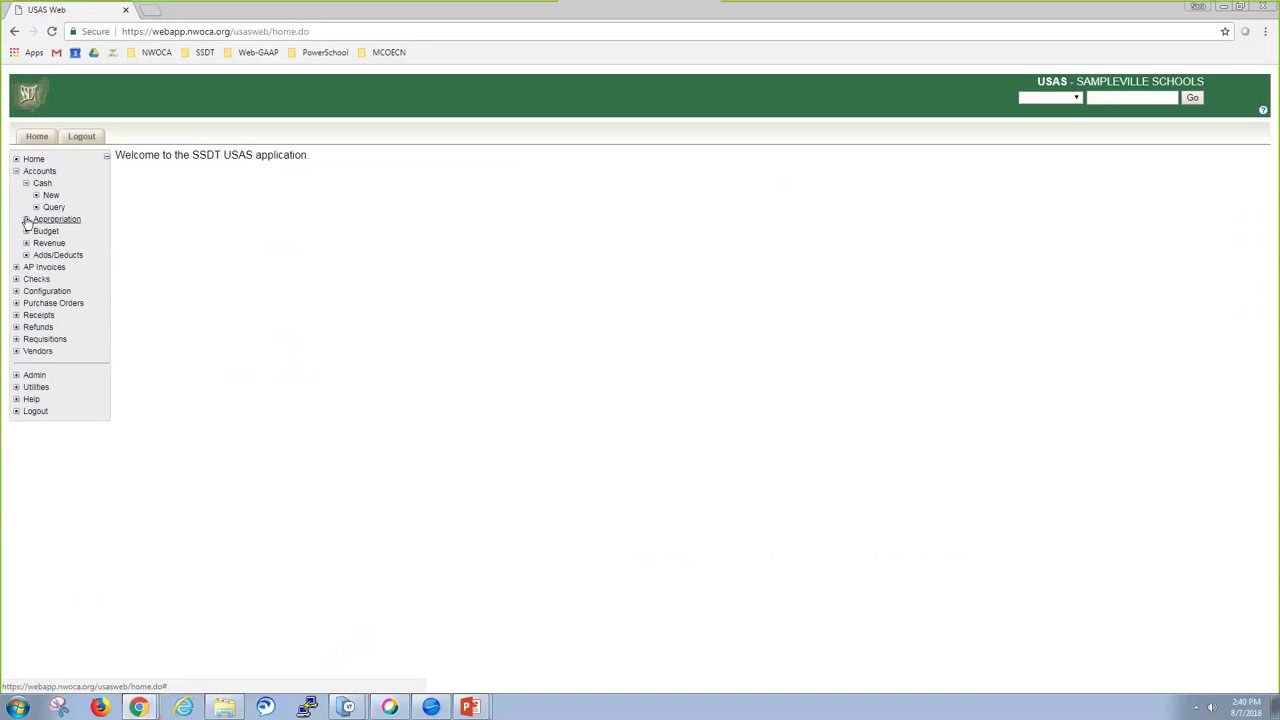
click(27, 220)
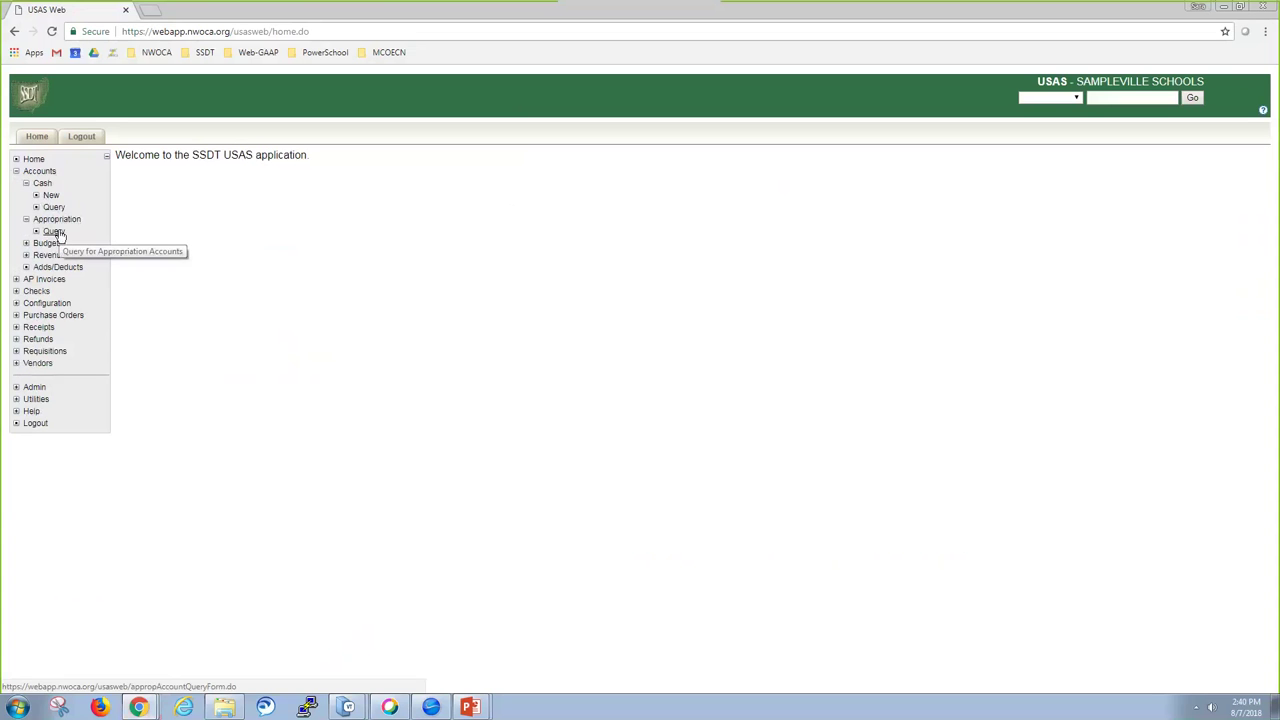
click(26, 243)
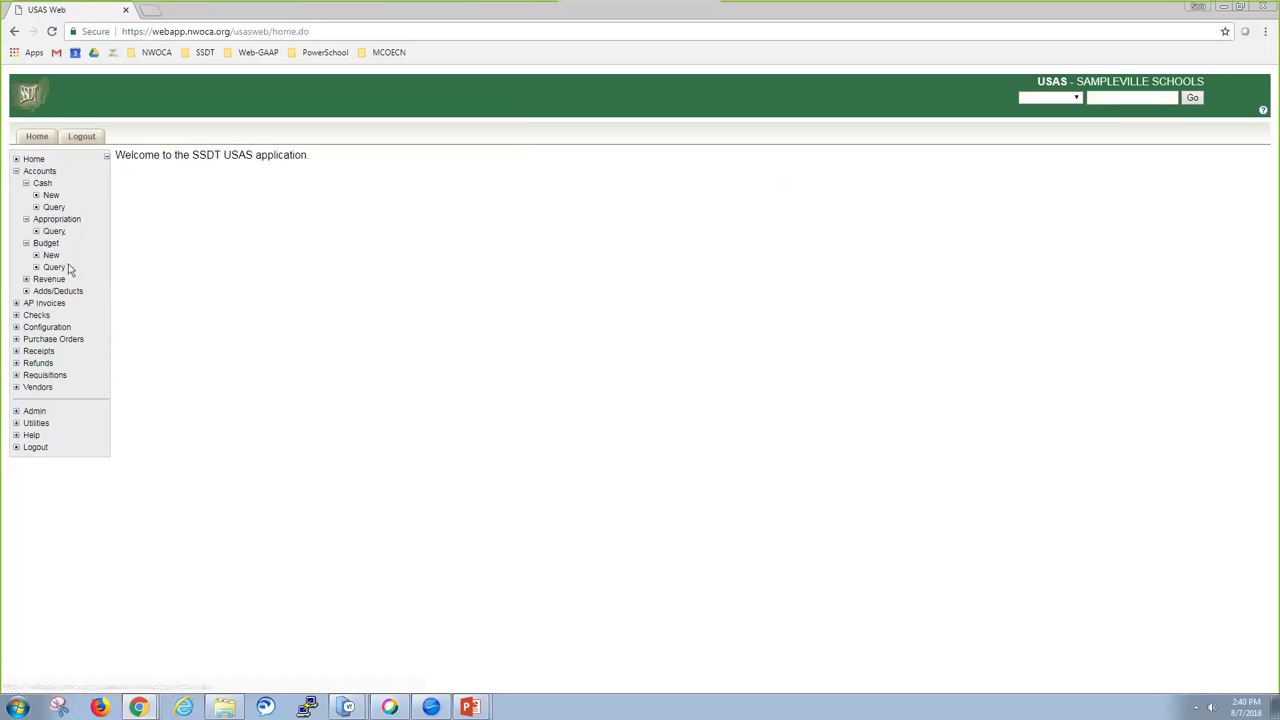
click(27, 280)
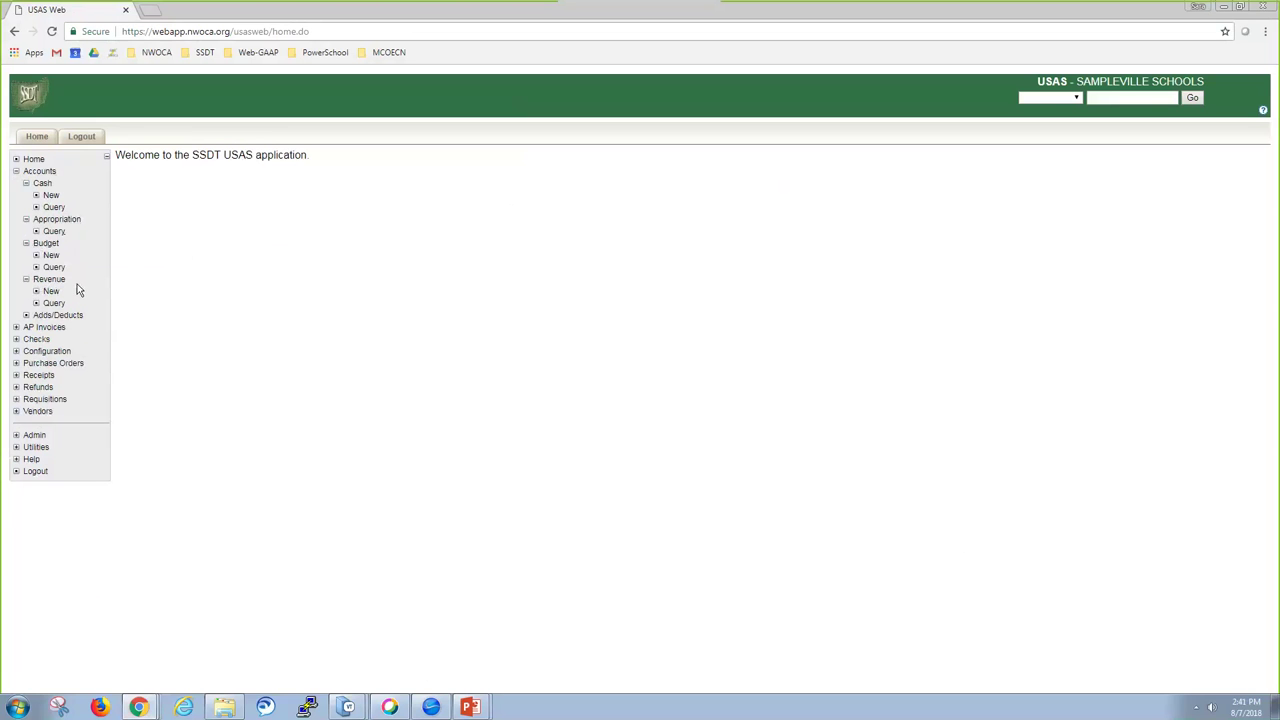
Step: Run the cash account query, try a Fund filter of 5, then clear it
click(54, 207)
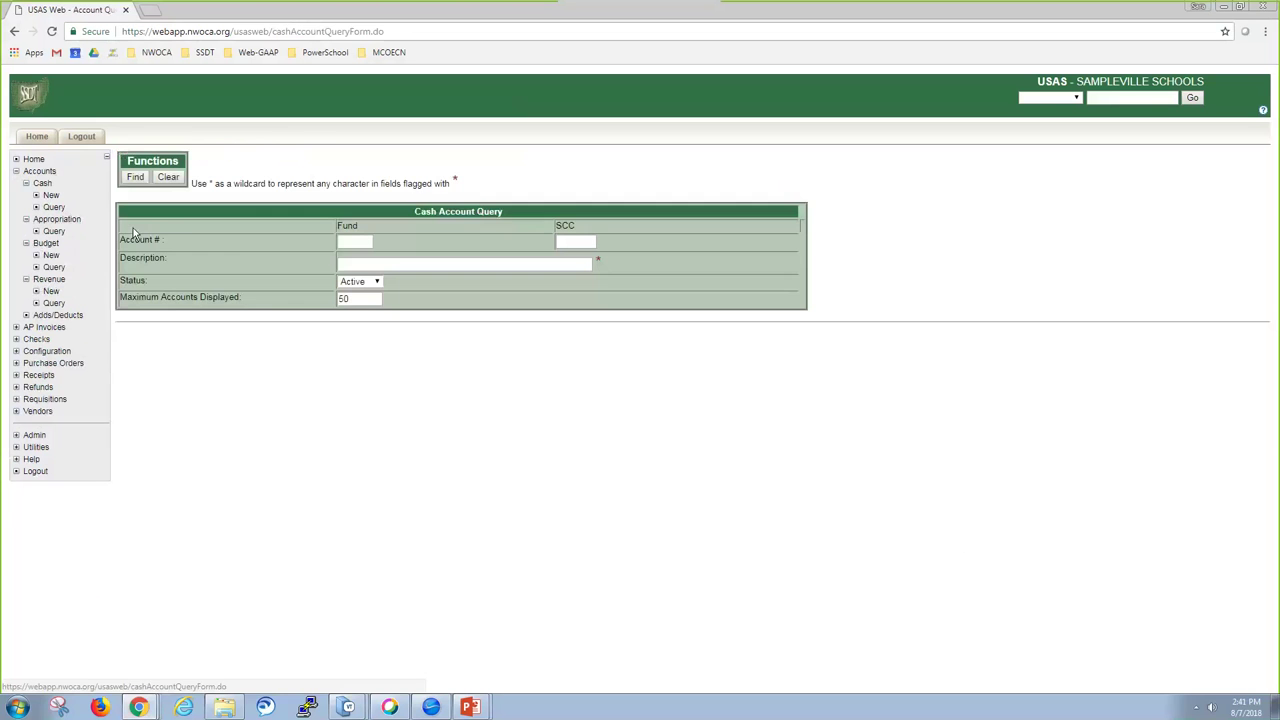
click(135, 177)
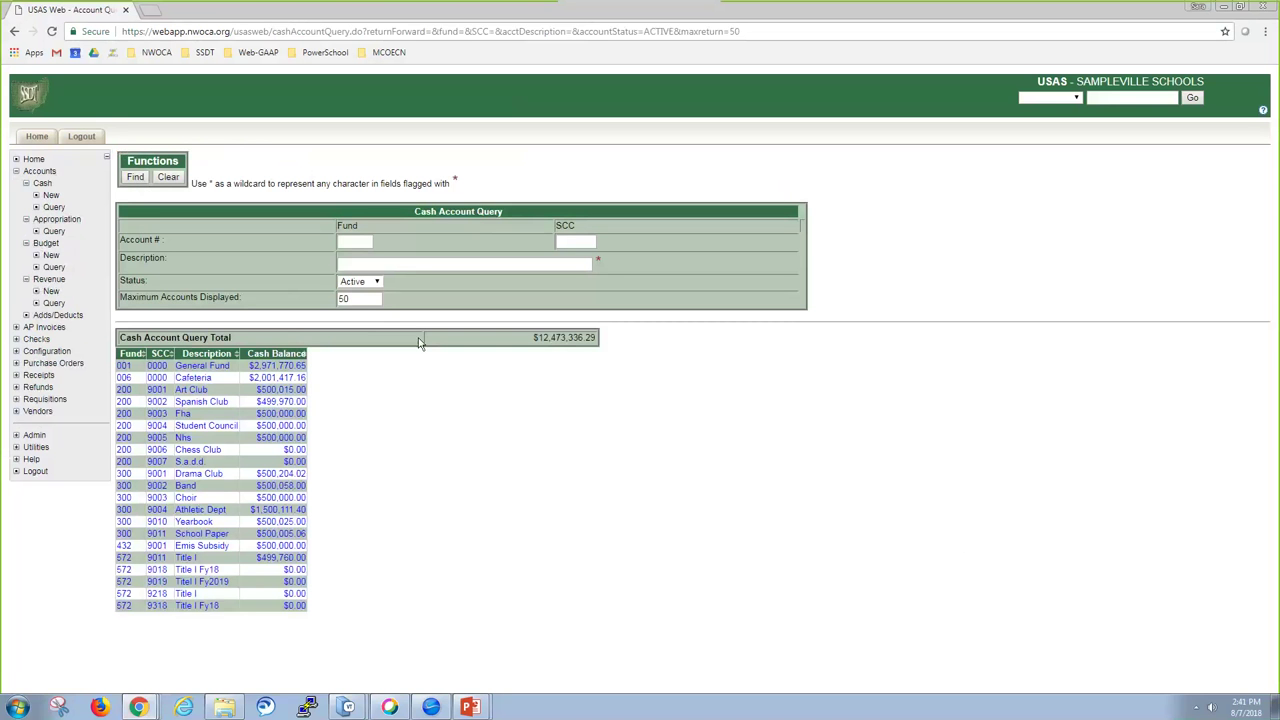
click(358, 242)
text(5)
key(Return)
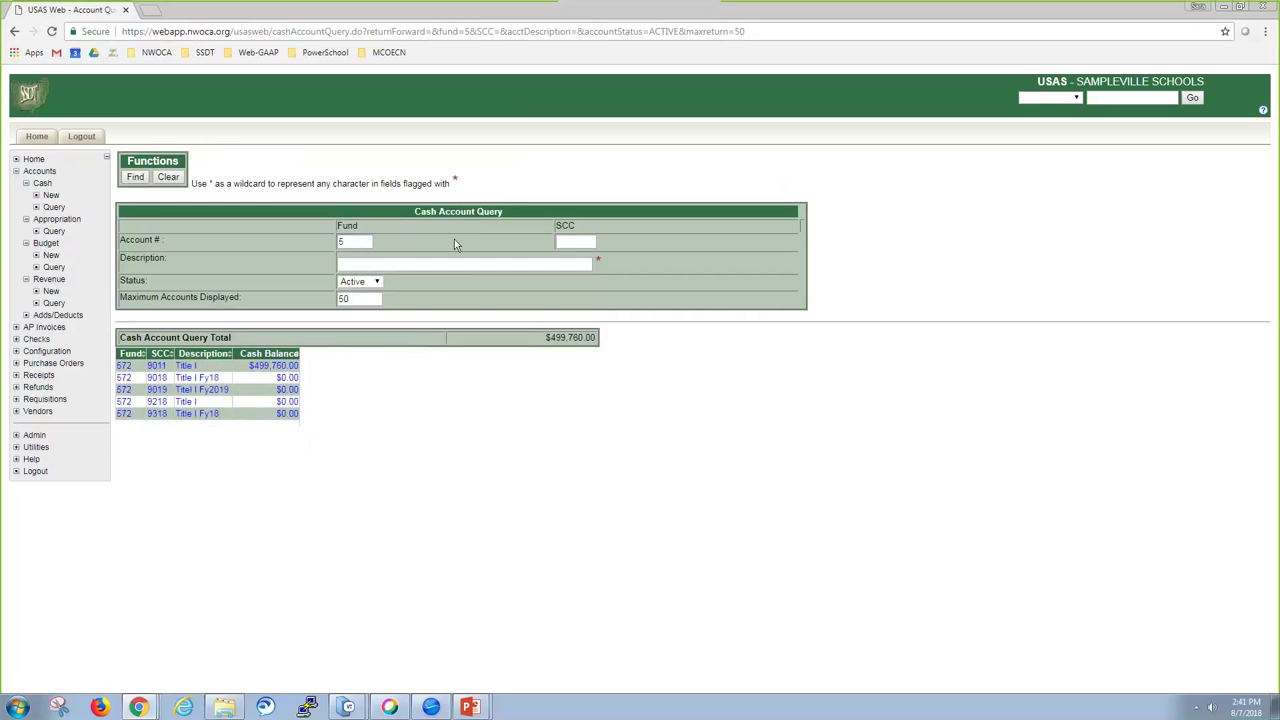
mouse_move(624, 259)
mouse_down()
mouse_move(512, 262)
mouse_move(620, 262)
mouse_up()
click(367, 241)
drag(367, 241, 305, 243)
key(BackSpace)
Step: Filter cash account descriptions by *title*, then title*, and finally *title
click(364, 264)
text(*title*)
key(Return)
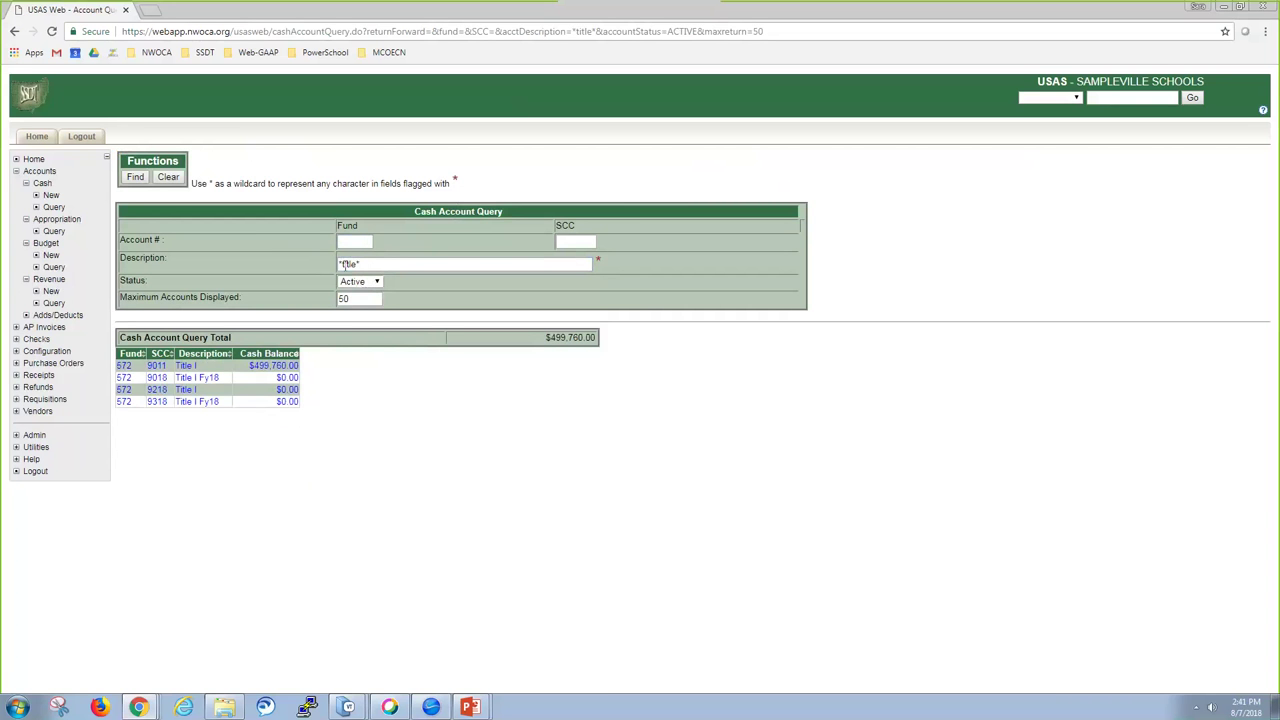
click(341, 265)
key(BackSpace)
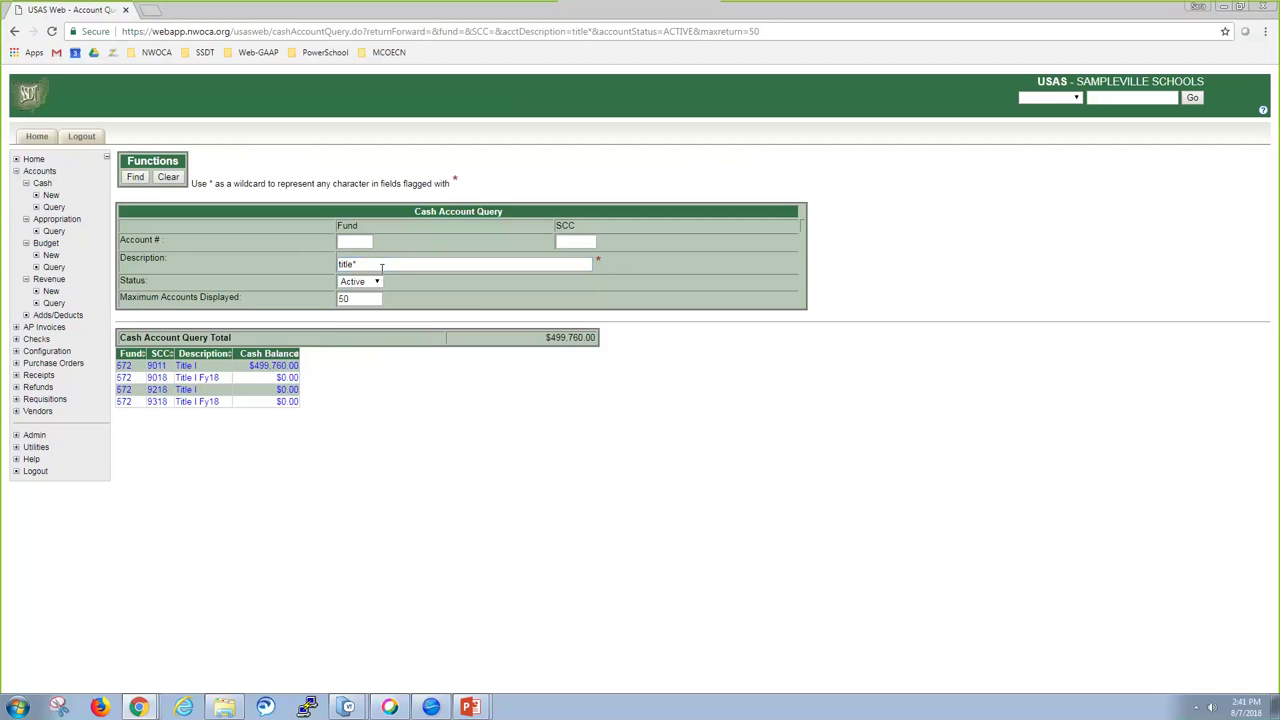
click(381, 266)
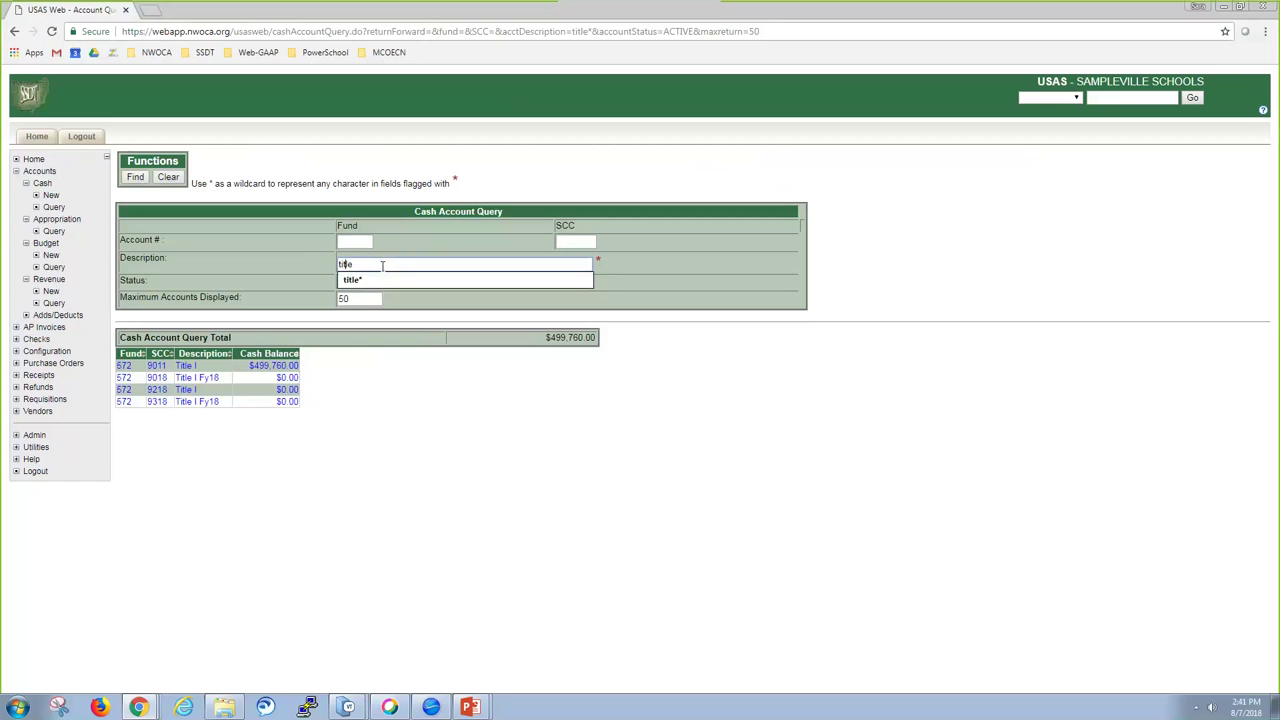
key(Home)
text(*)
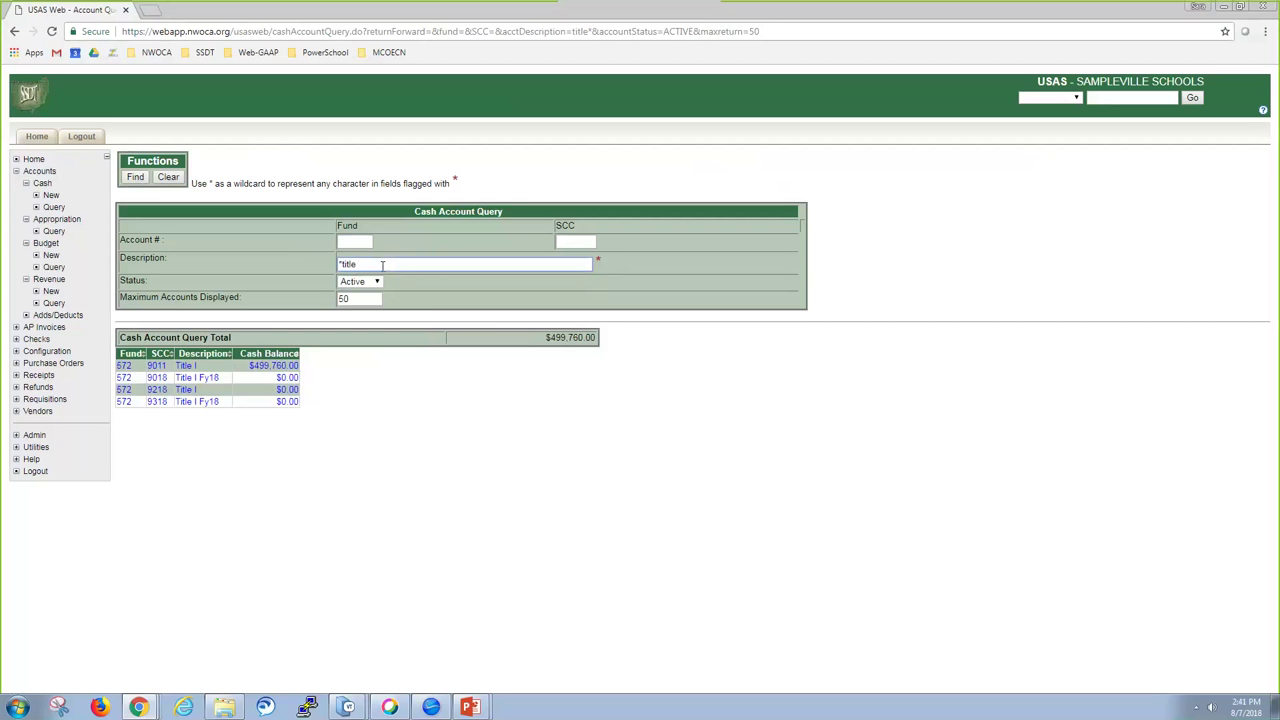
key(Return)
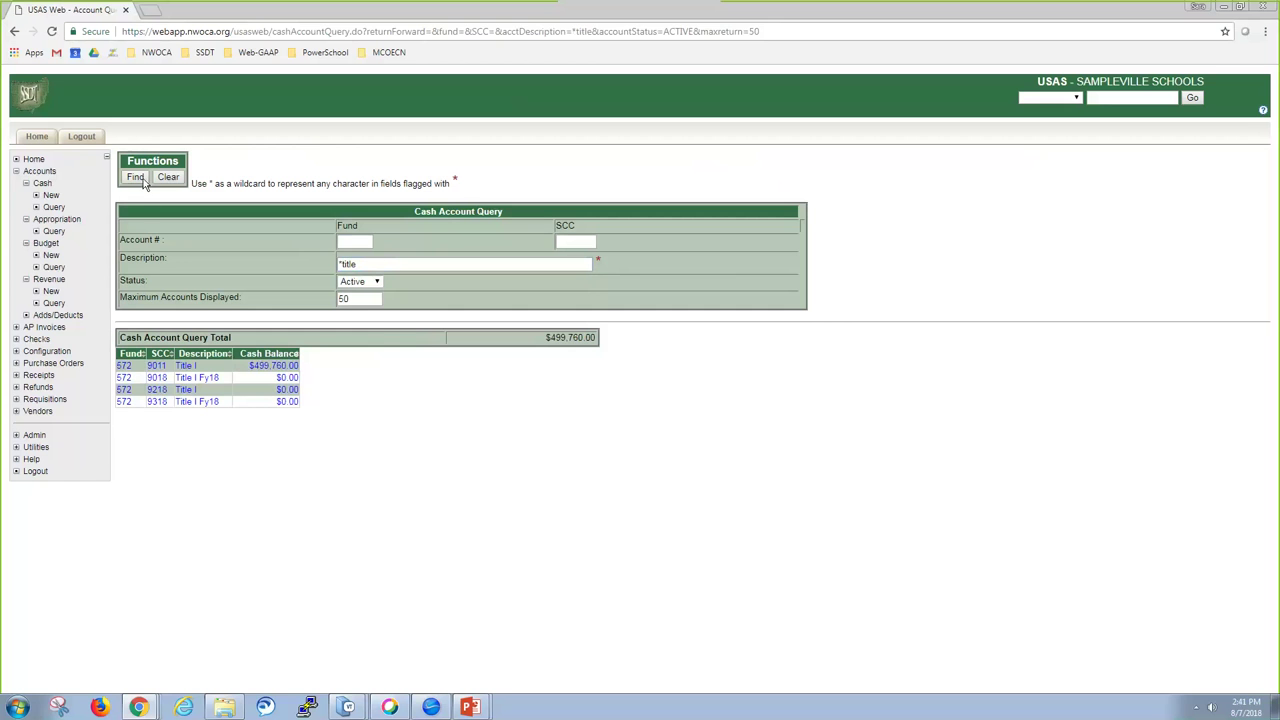
Step: Leave the maximum accounts limit at 50 and collapse the Cash options
click(379, 300)
drag(379, 300, 307, 306)
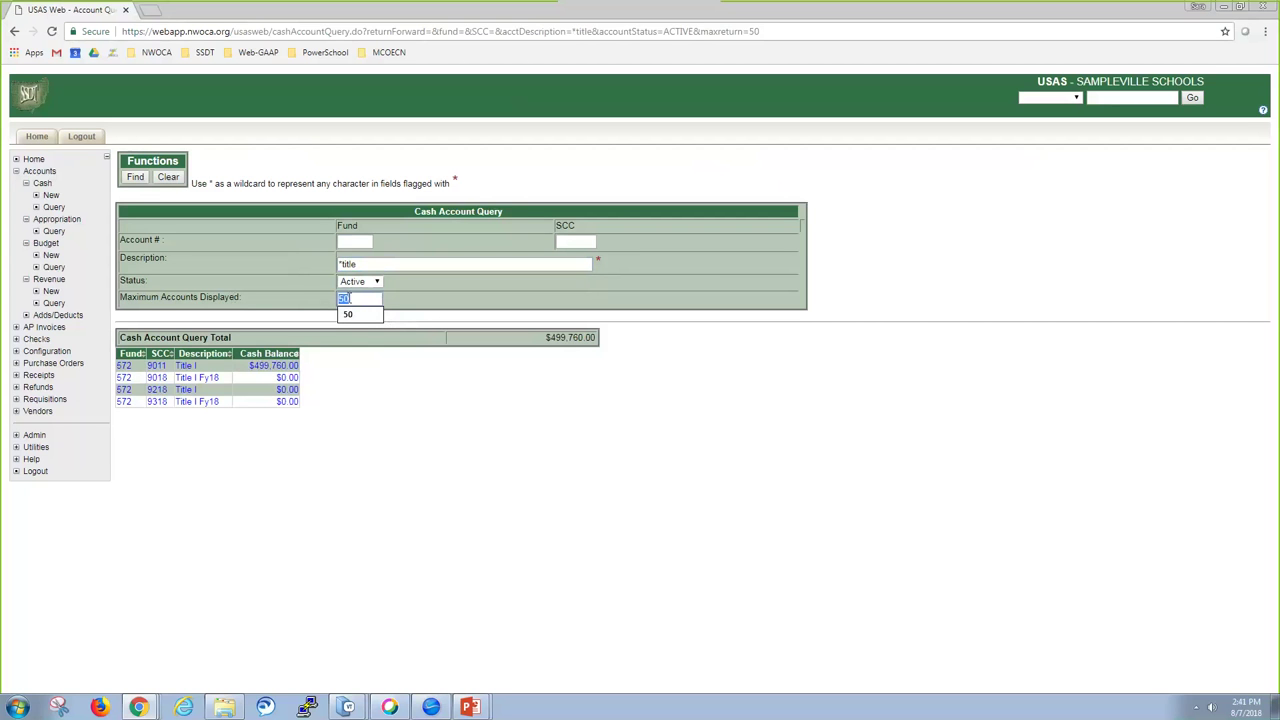
click(433, 298)
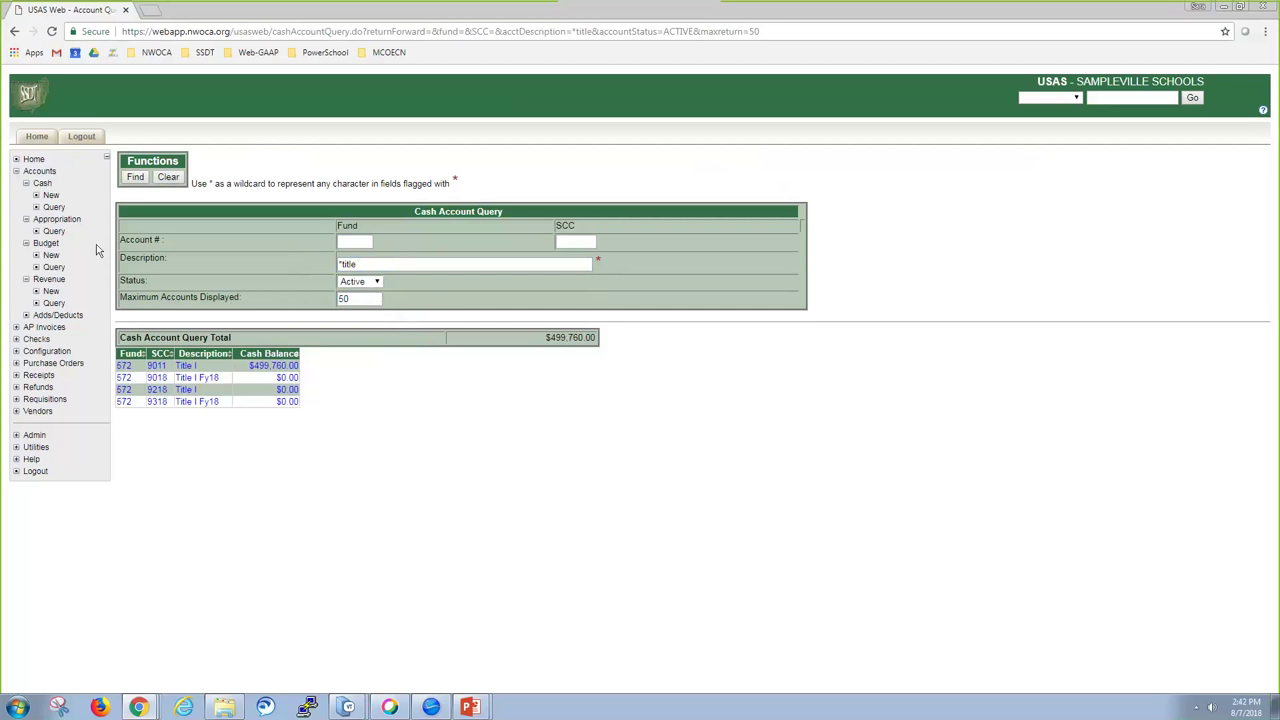
click(27, 183)
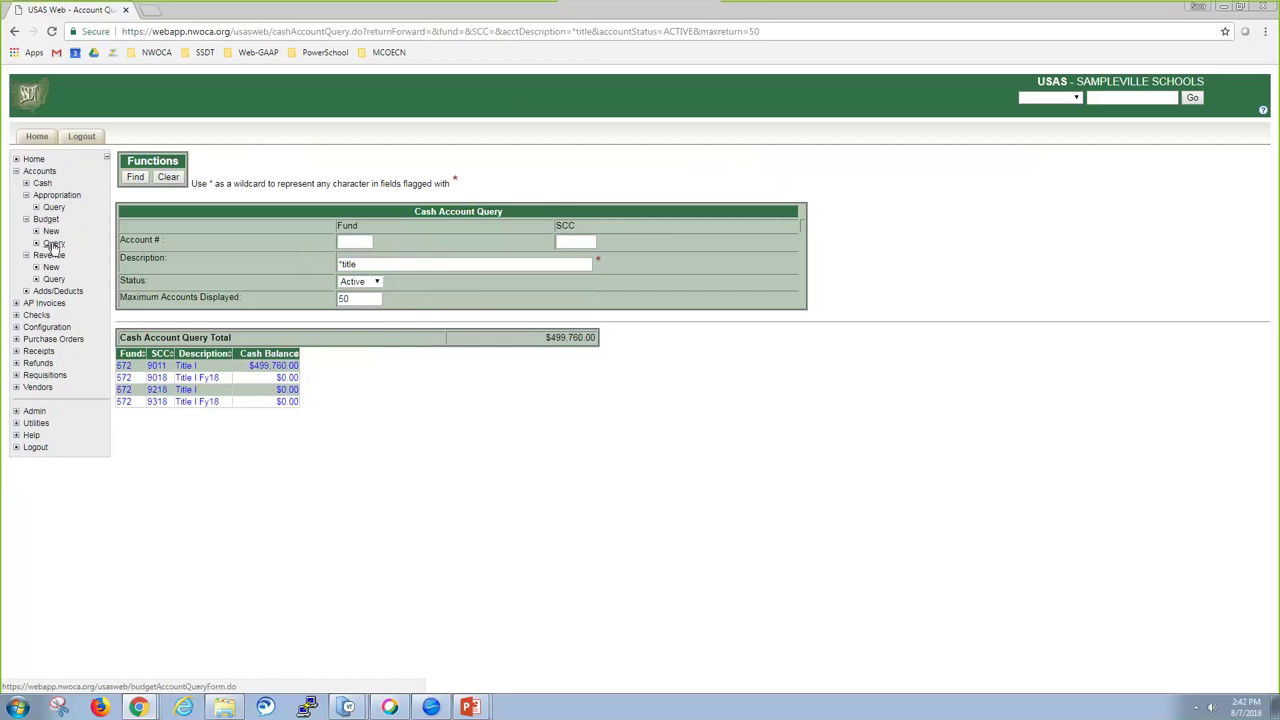
click(54, 244)
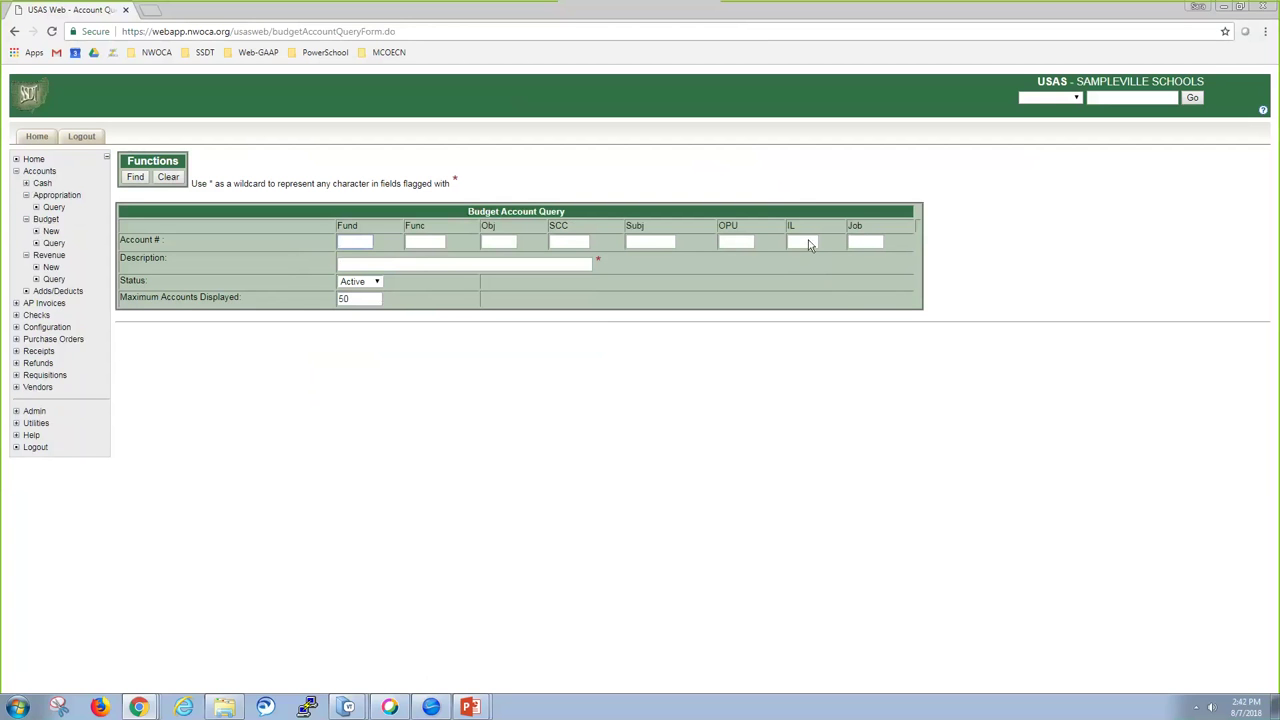
click(375, 244)
click(137, 180)
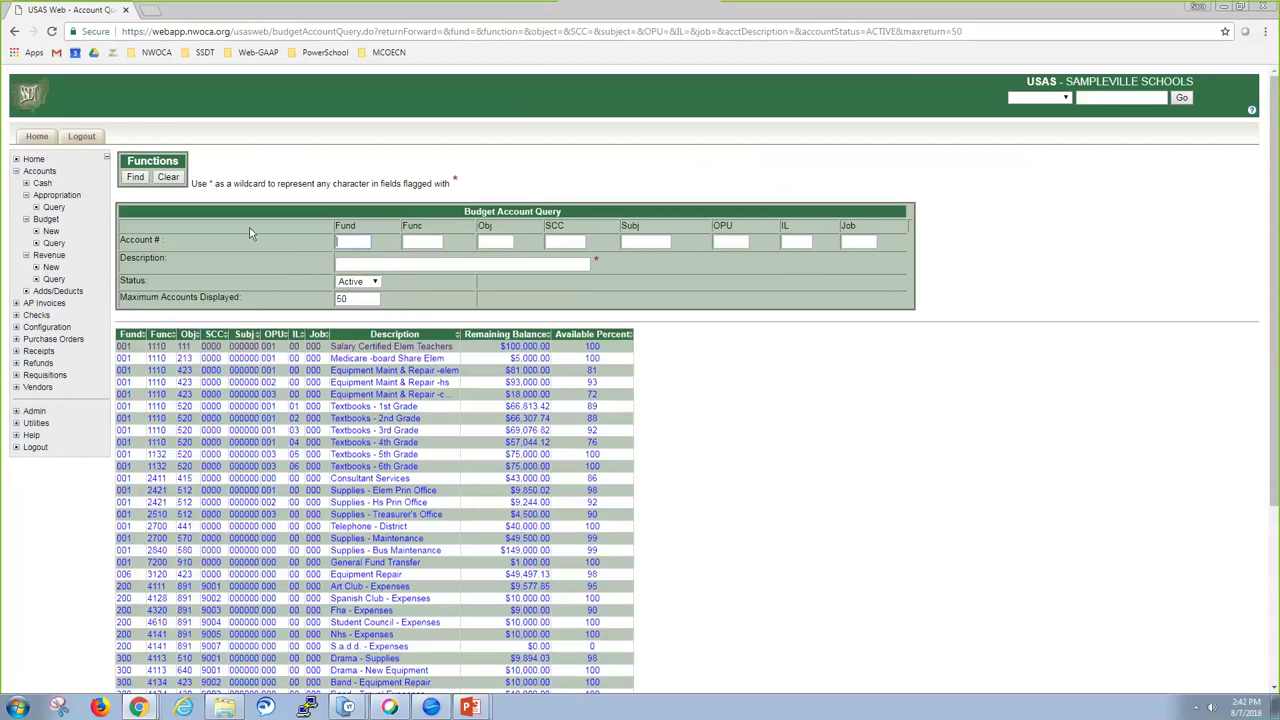
scroll(457, 372, down, 2)
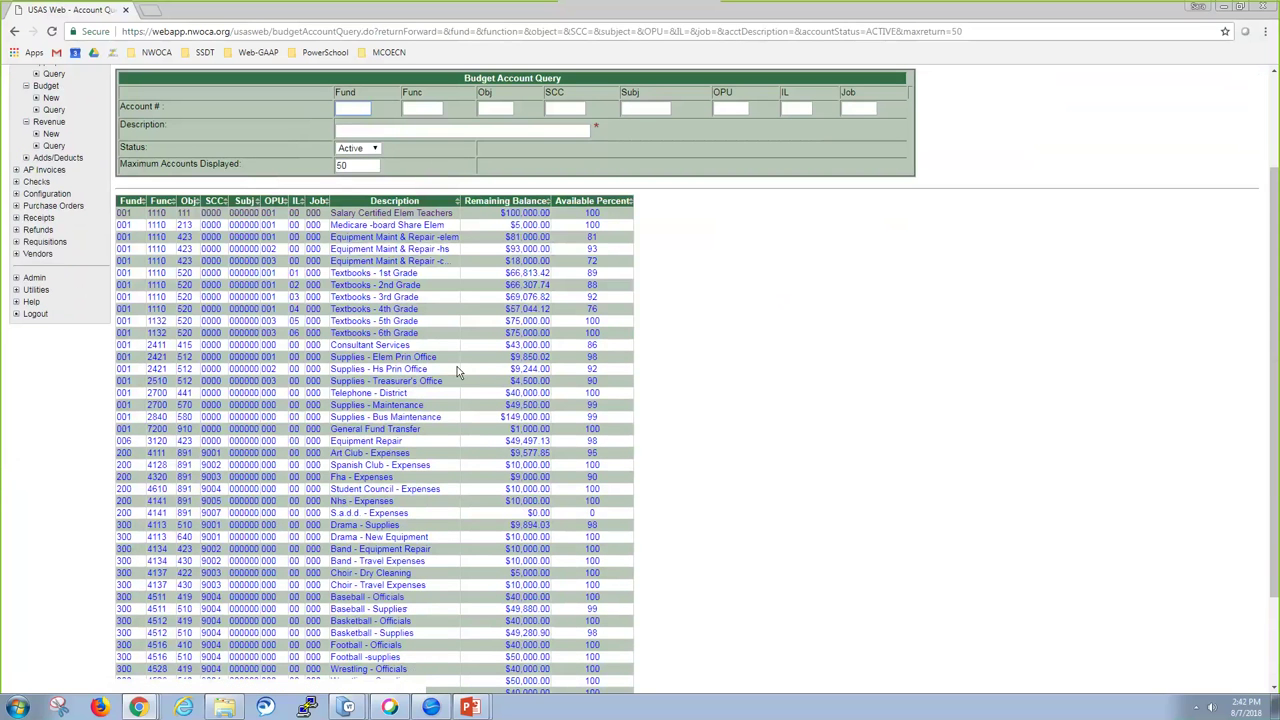
click(124, 321)
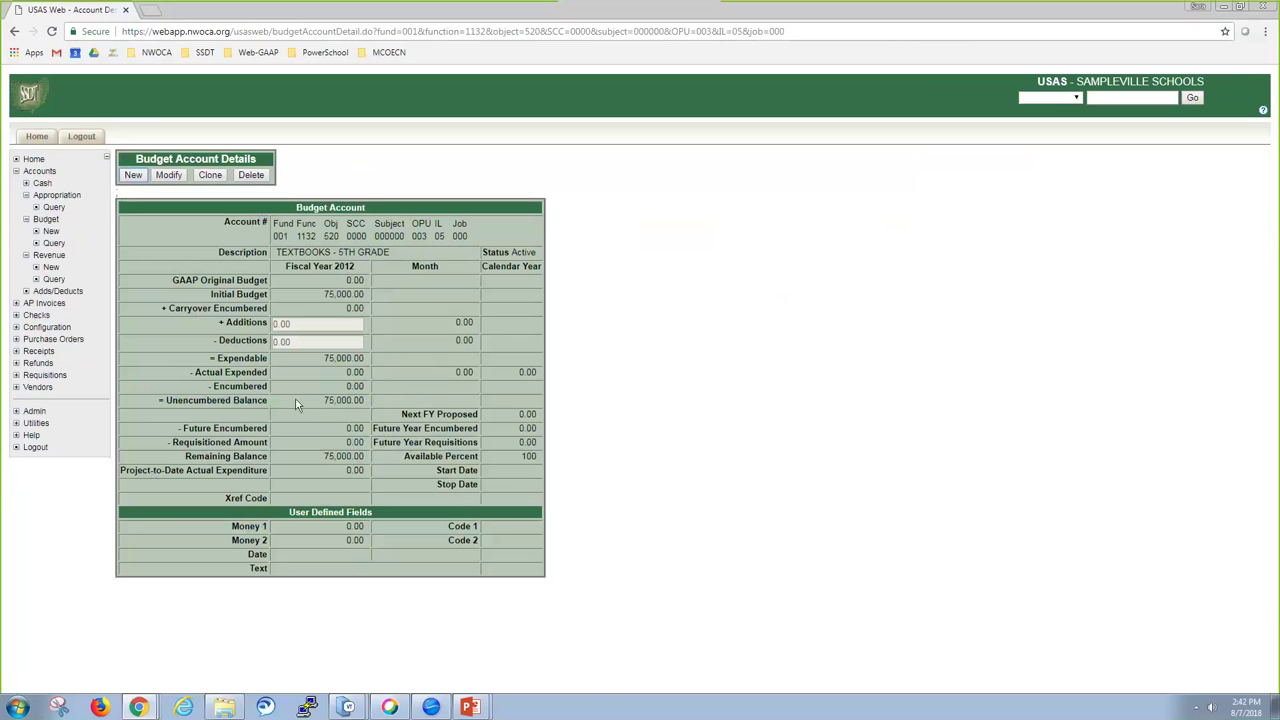
click(36, 219)
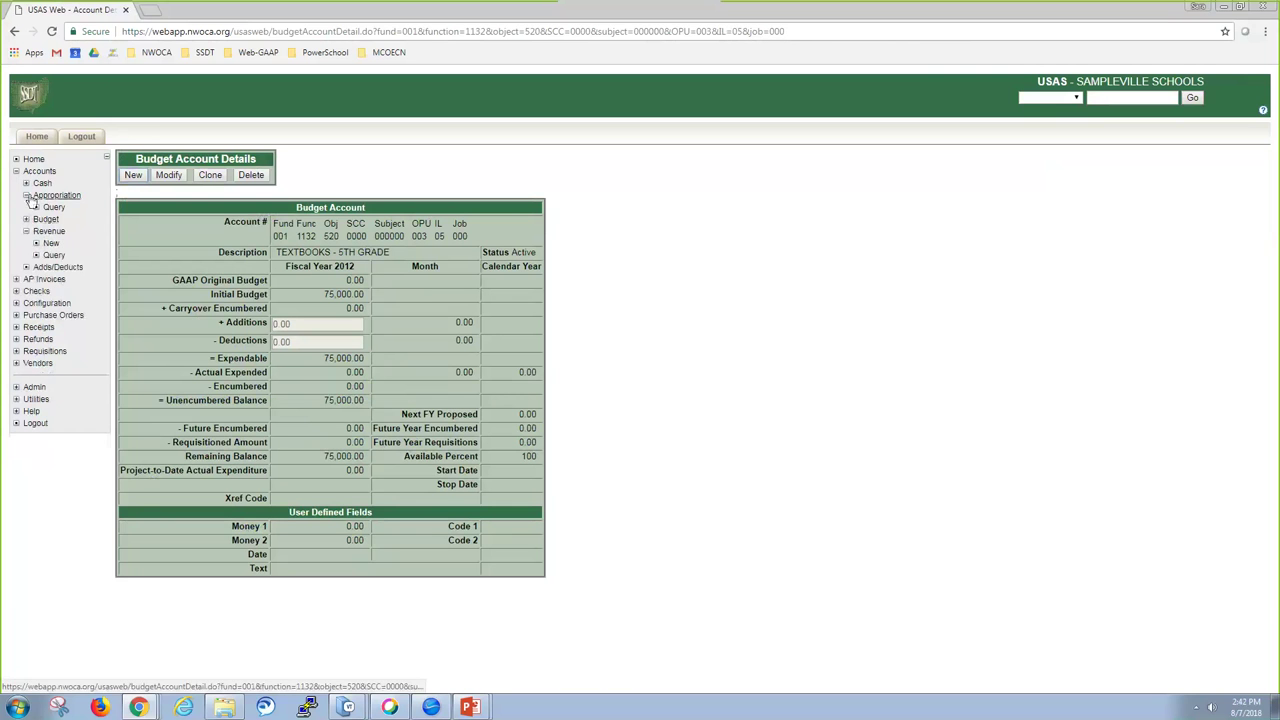
click(36, 196)
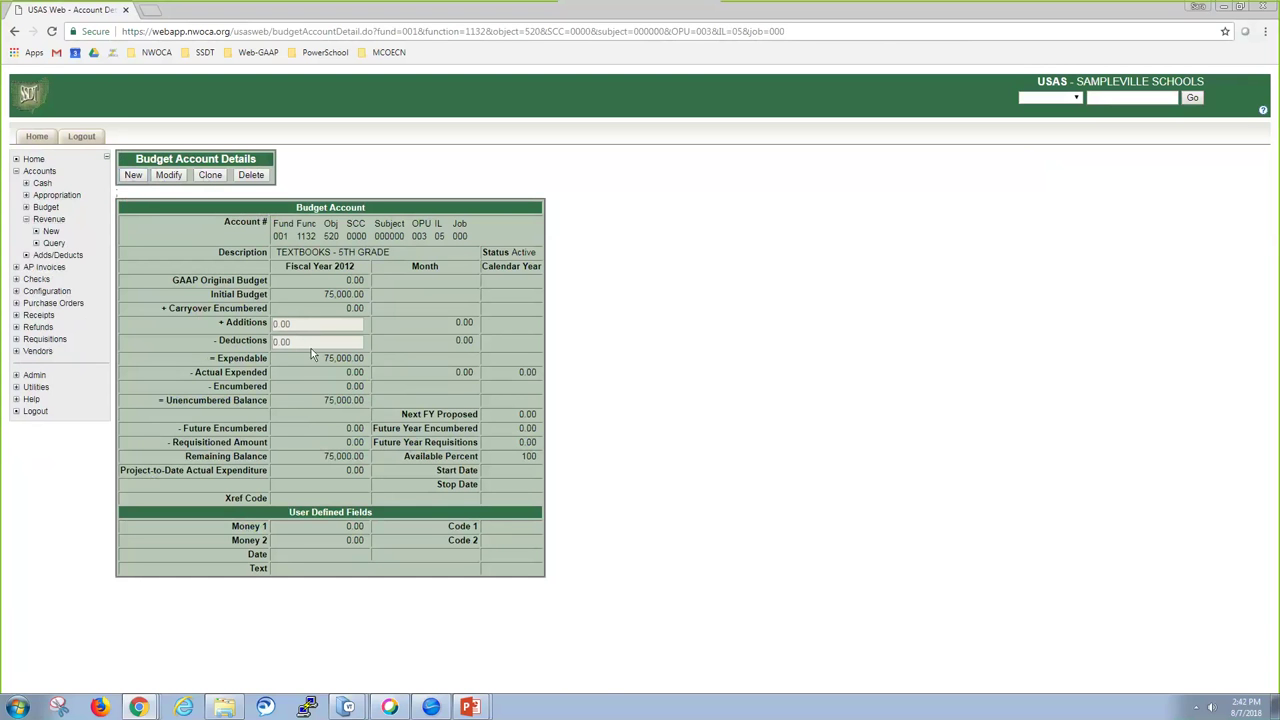
drag(273, 243, 478, 245)
click(479, 241)
click(28, 220)
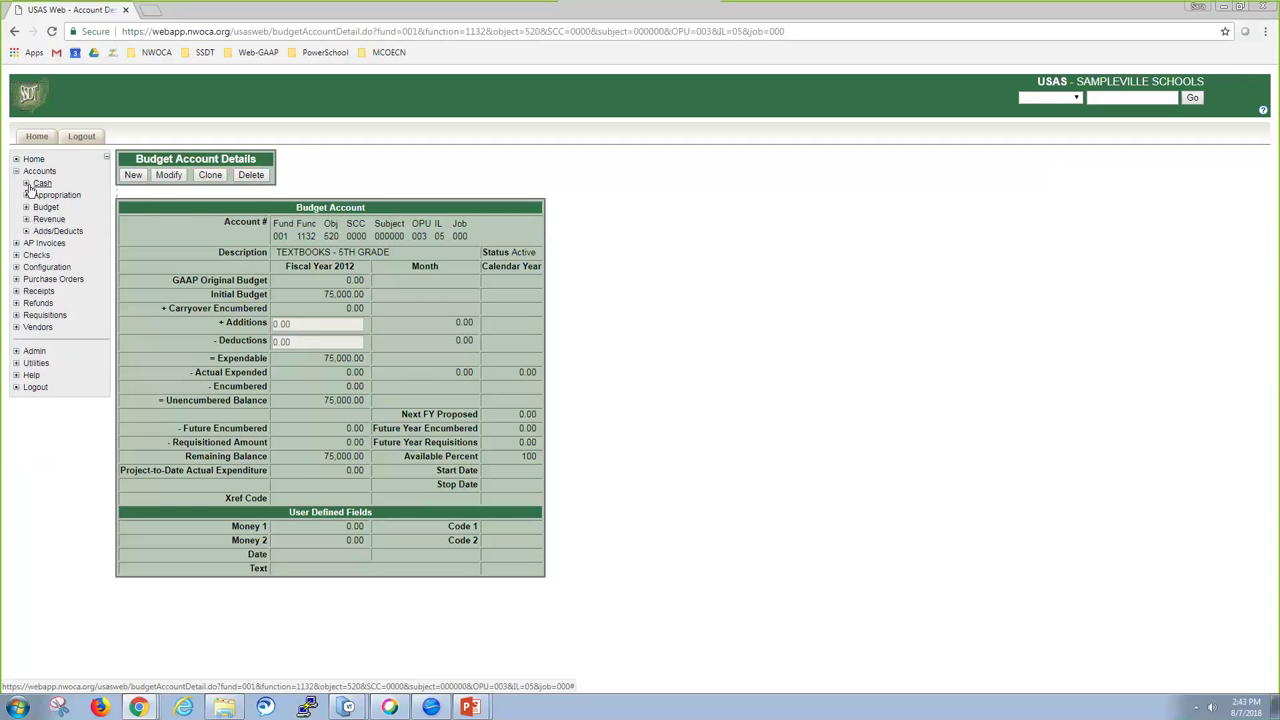
drag(542, 248, 460, 254)
click(527, 467)
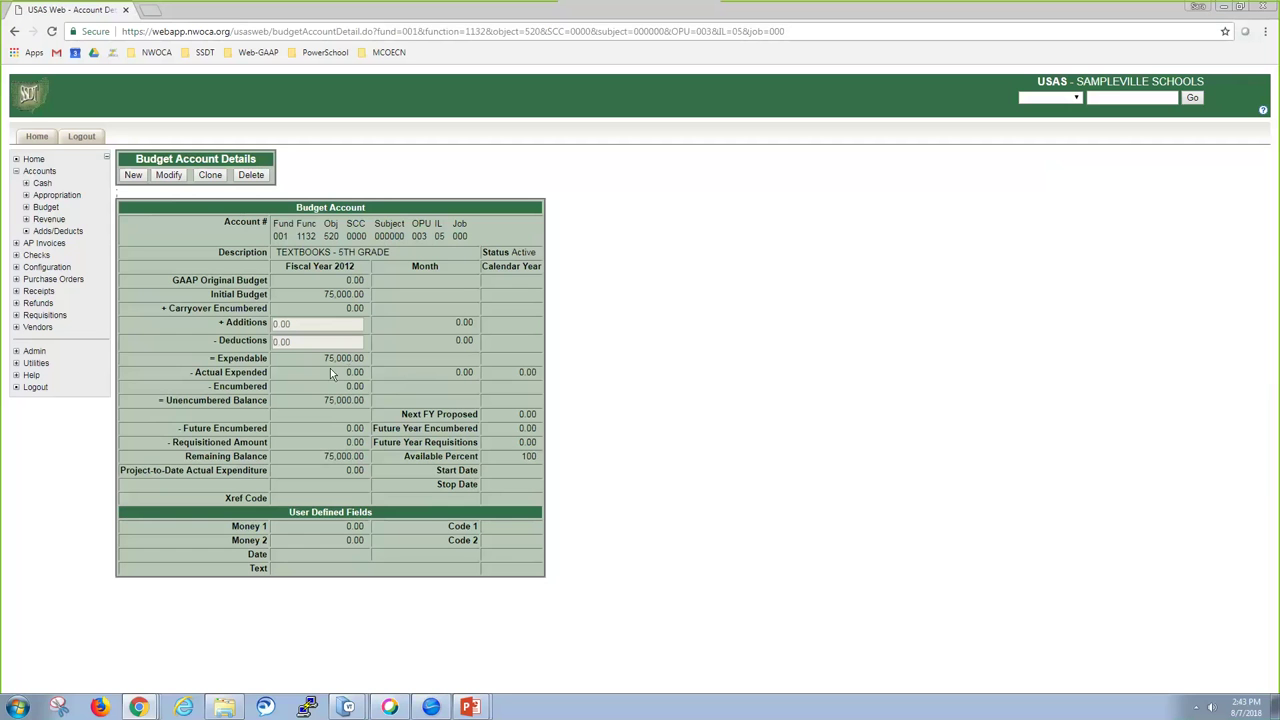
Step: Bring the Reflection terminal session forward and start typing the 'menu' command at the prompt
mouse_move(356, 700)
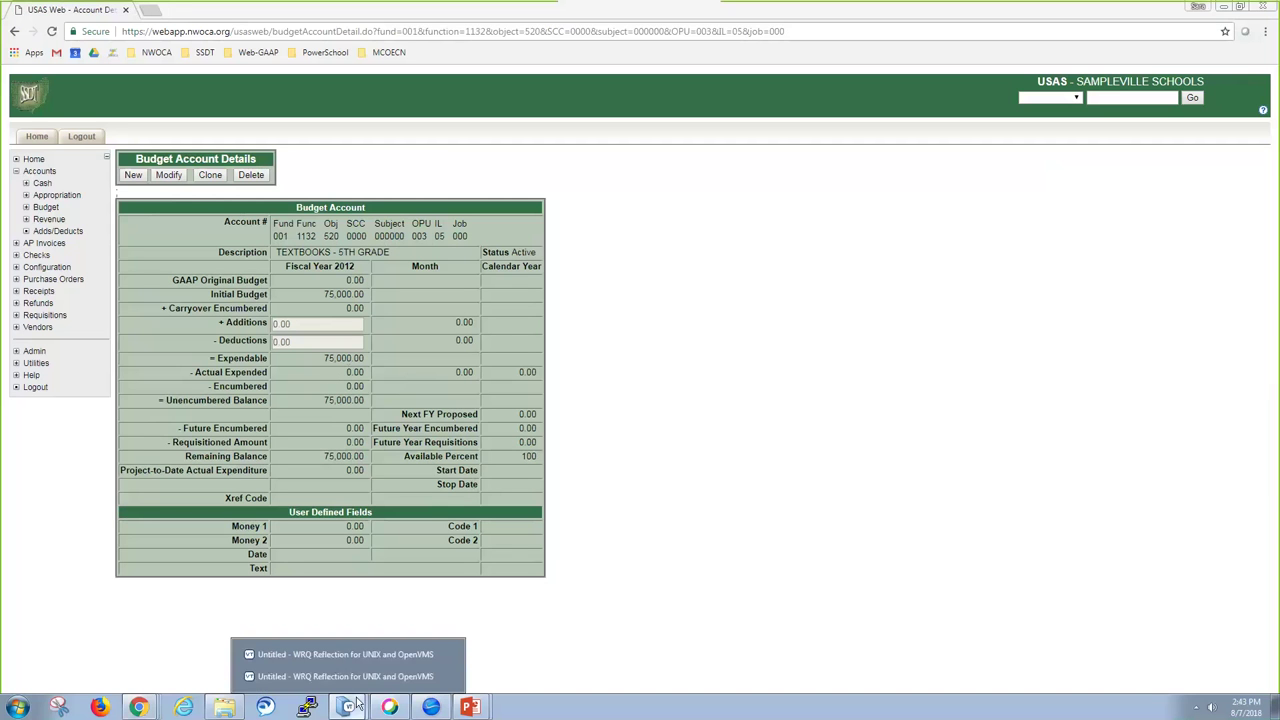
click(358, 677)
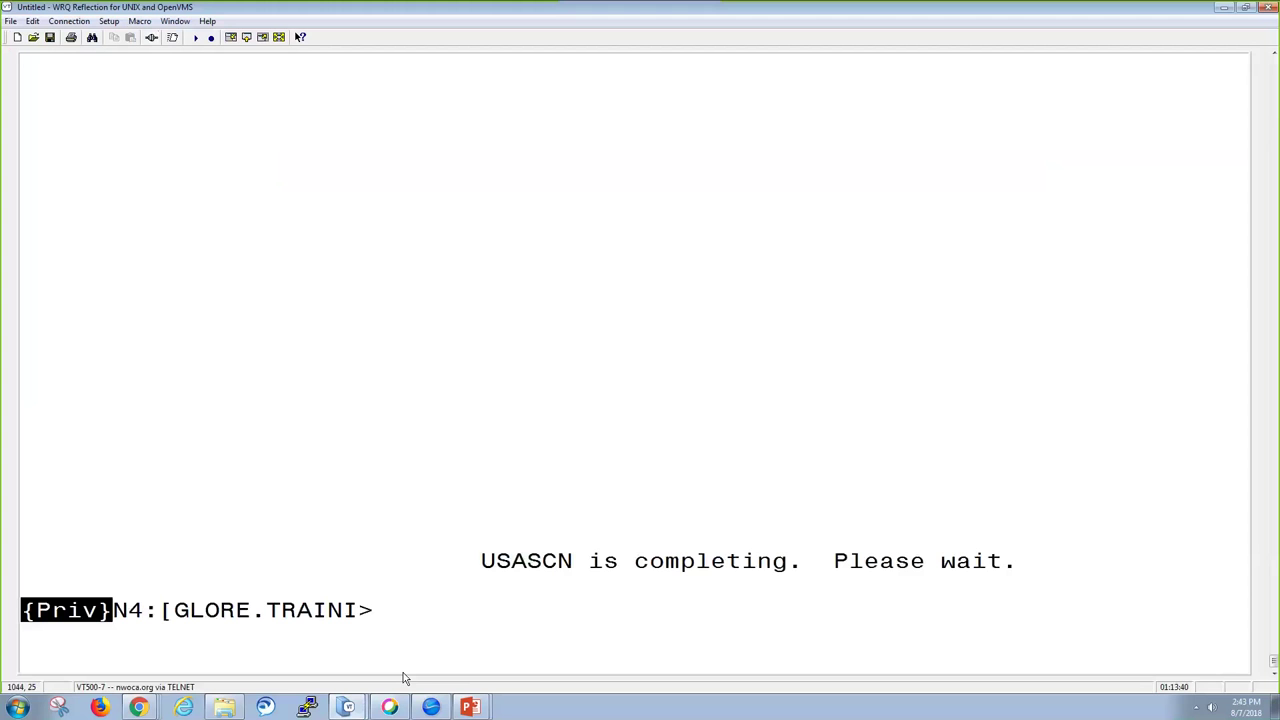
text(menu x)
key(BackSpace)
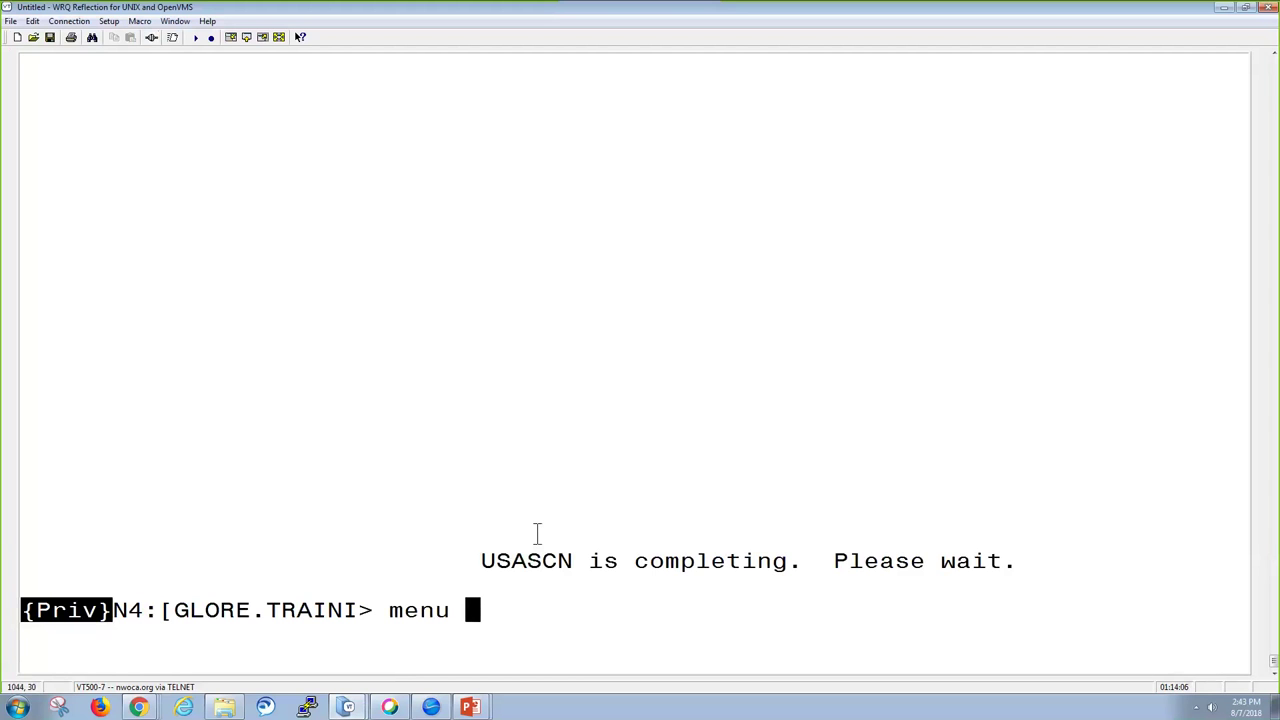
Step: Finish the 'menu usasdat' command and continue past the USASDAT copyright banner
text(usasdat)
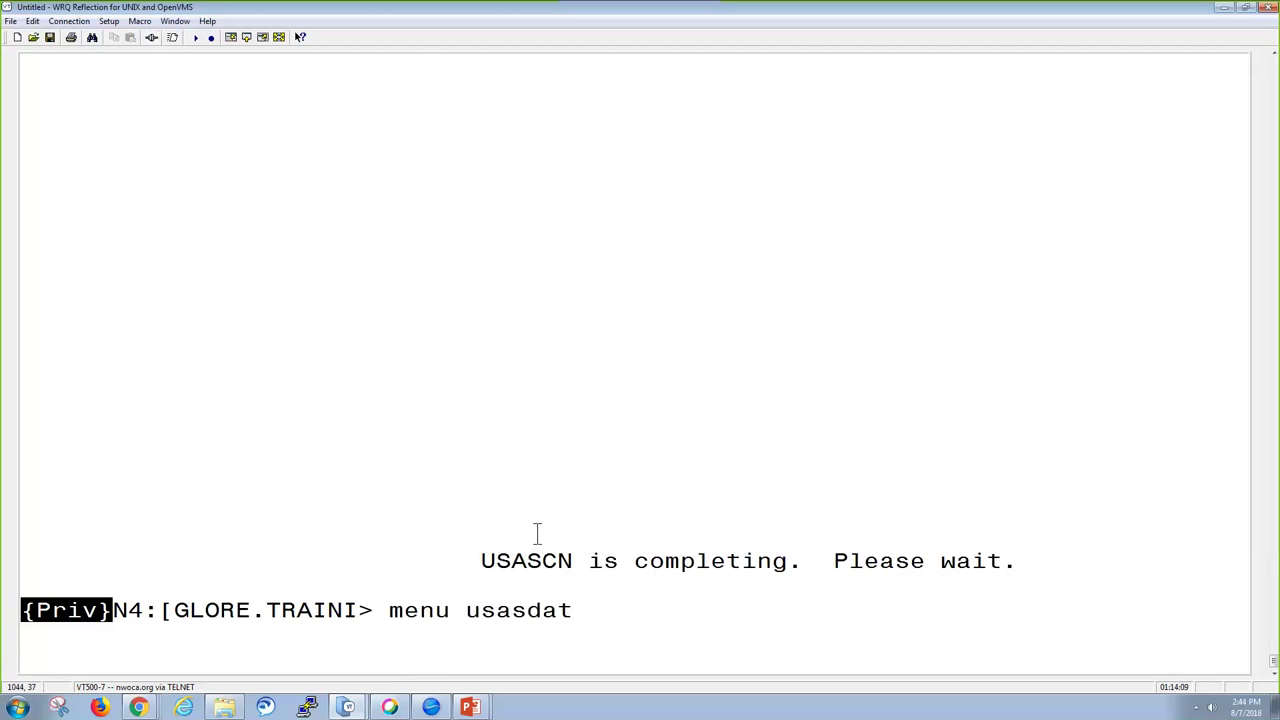
key(Return)
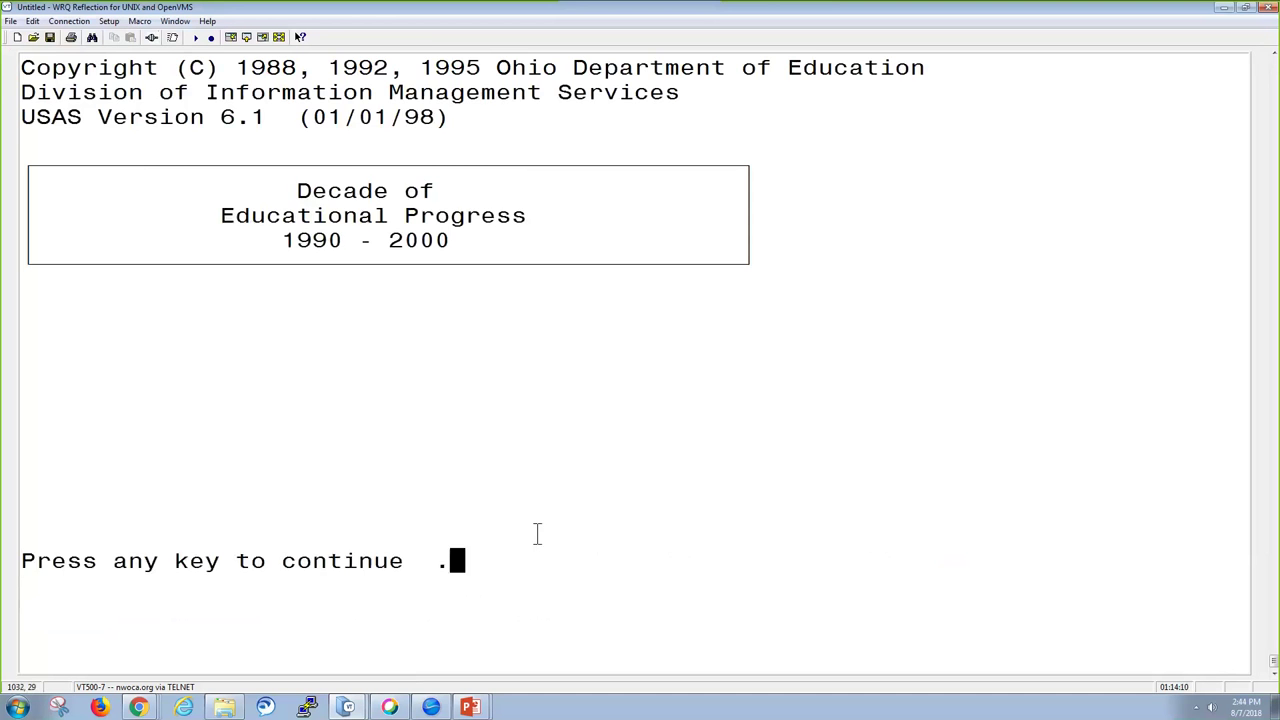
key(Return)
Step: Open USACON configuration screen 2 of 2 and highlight the X-reference accounts setting (Y)
text(1)
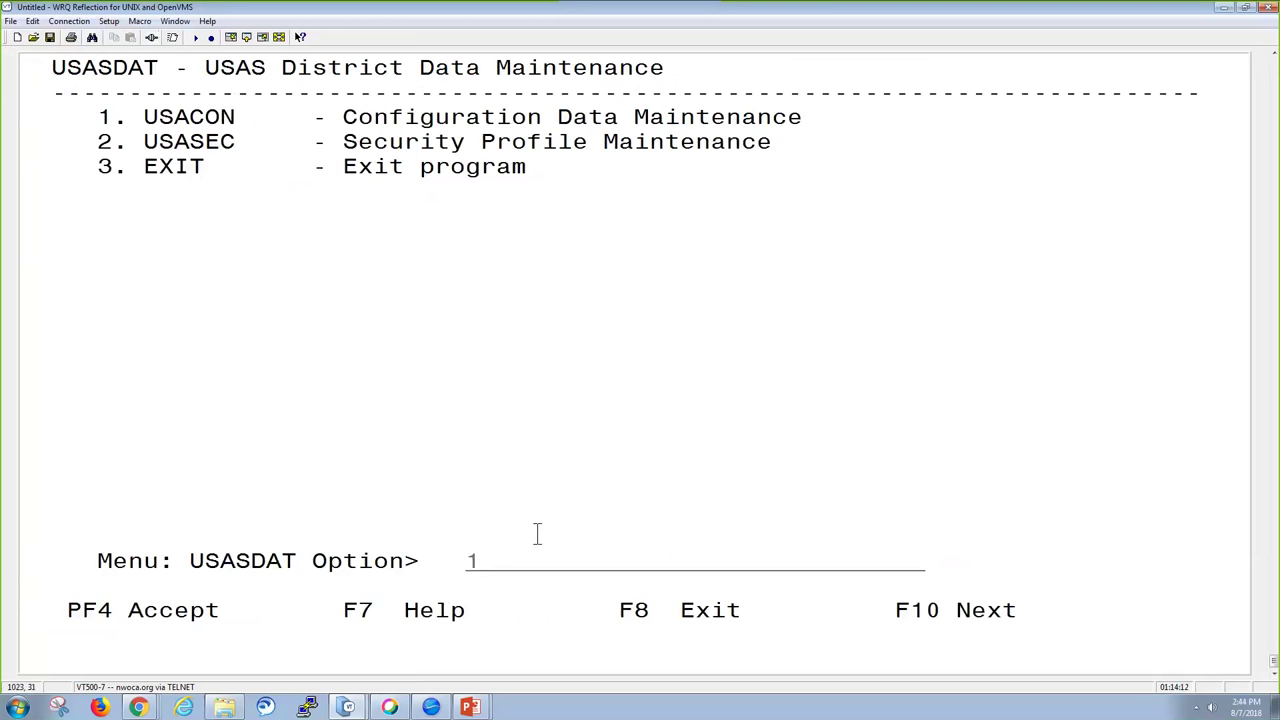
key(Return)
key(Page_Down)
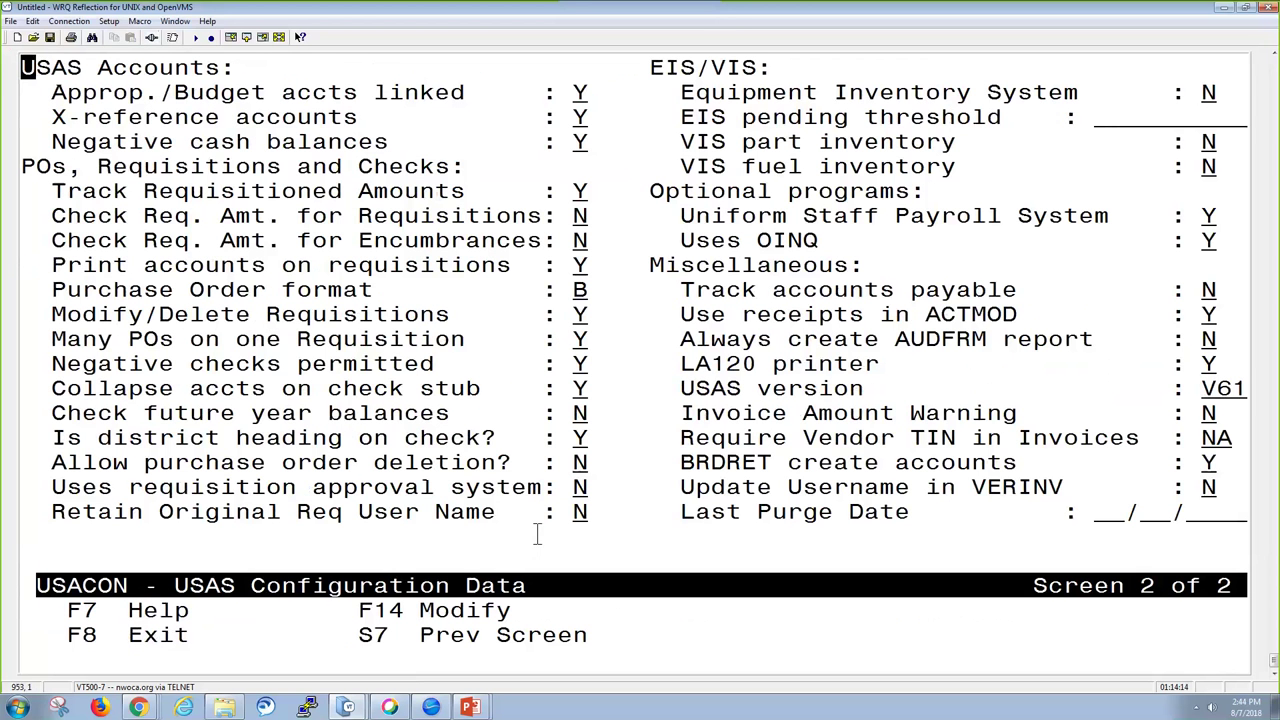
drag(60, 116, 600, 122)
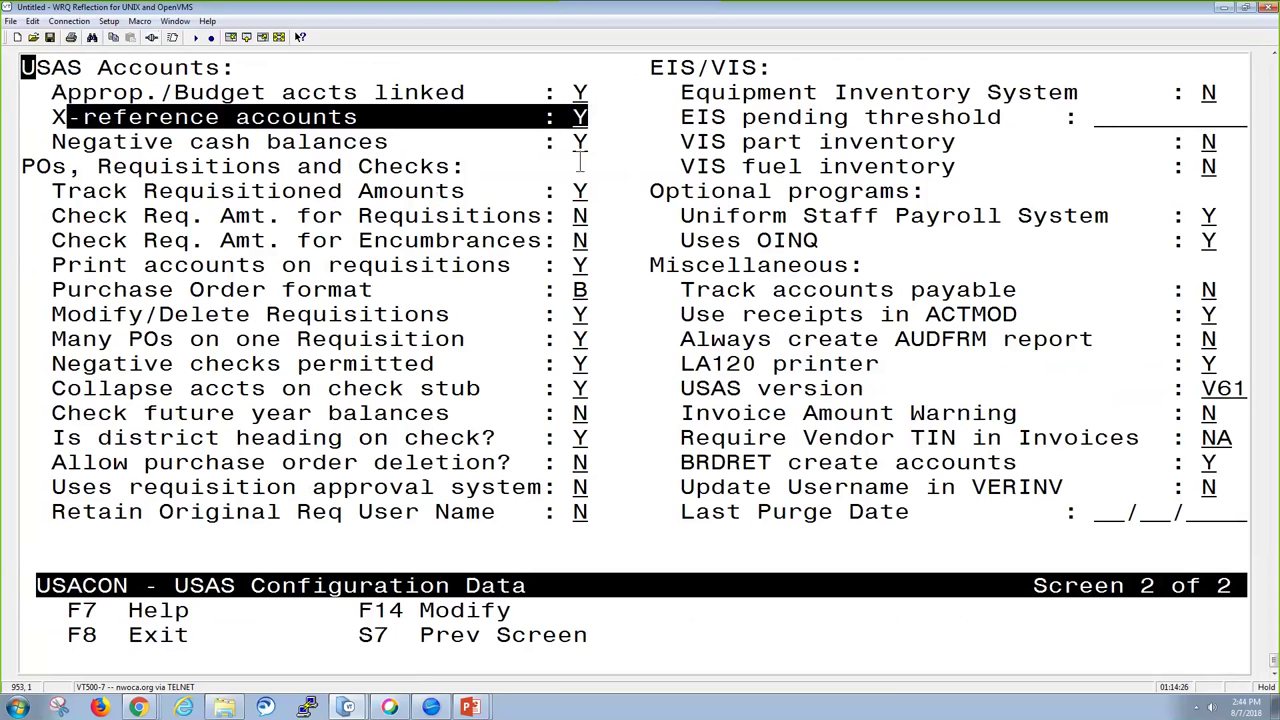
Step: Exit USACON and USASDAT back to the prompt, then launch 'menu xref'
key(F8)
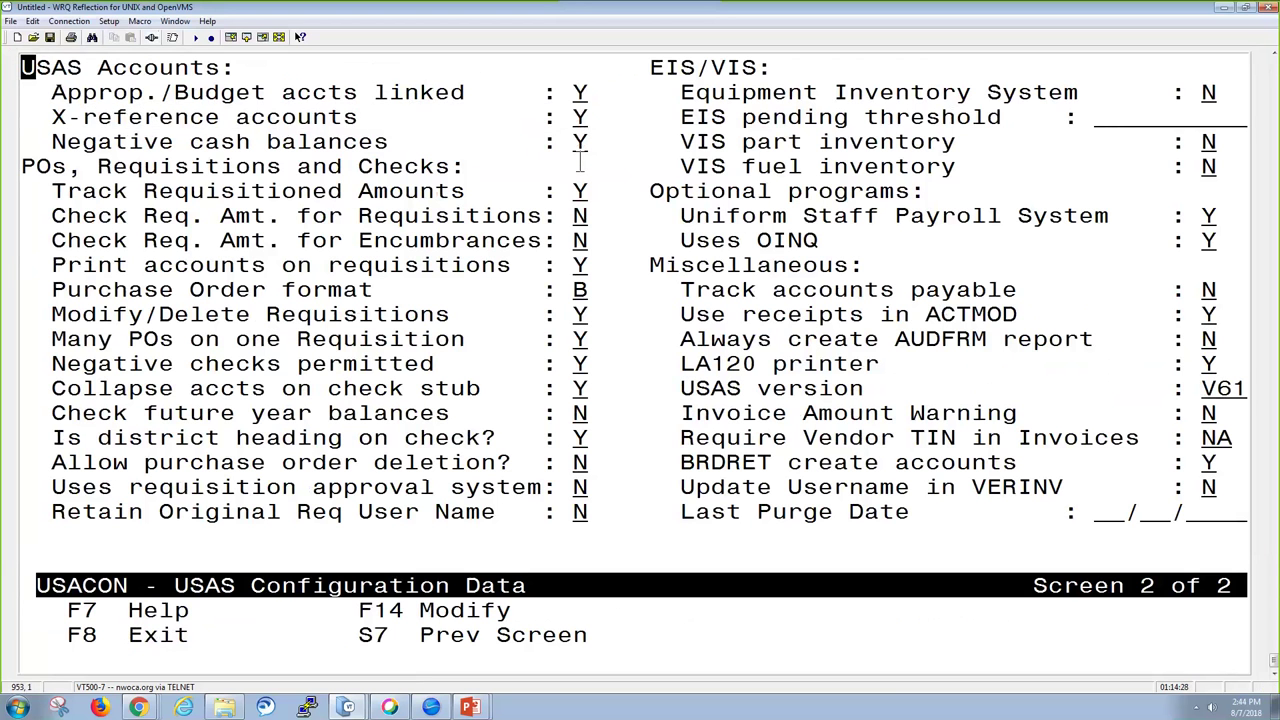
key(F8)
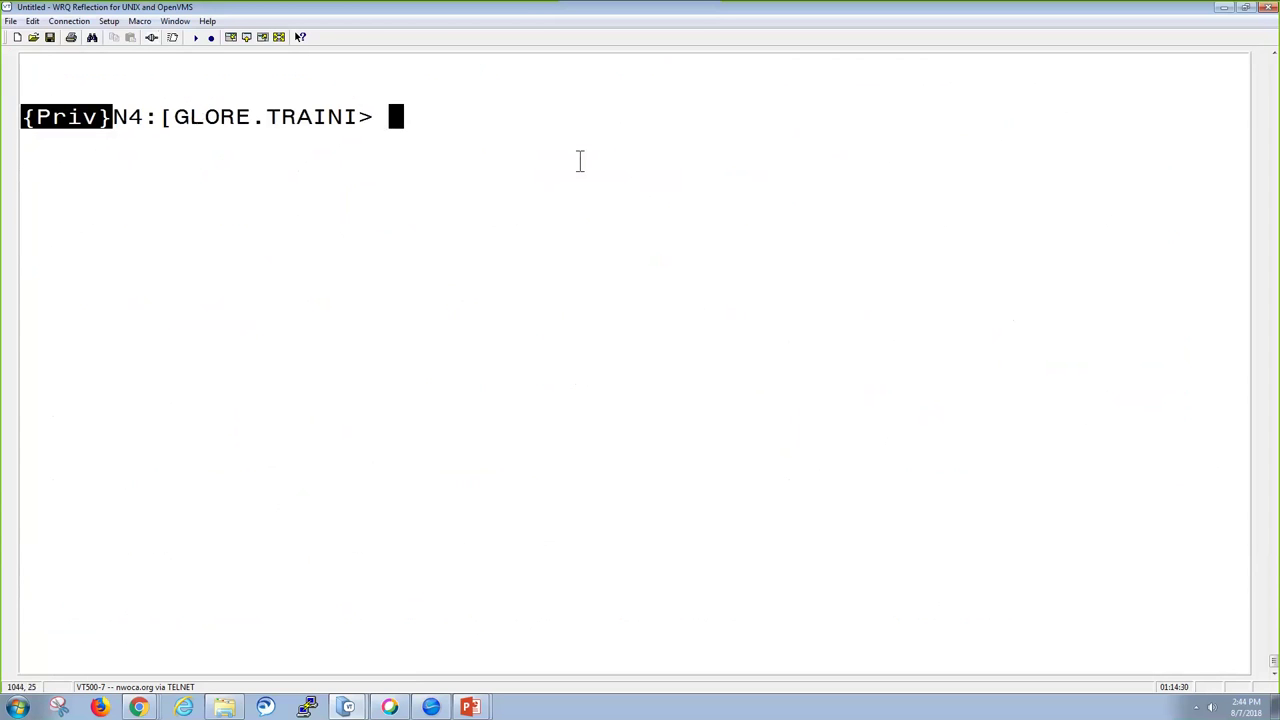
text(menu xref)
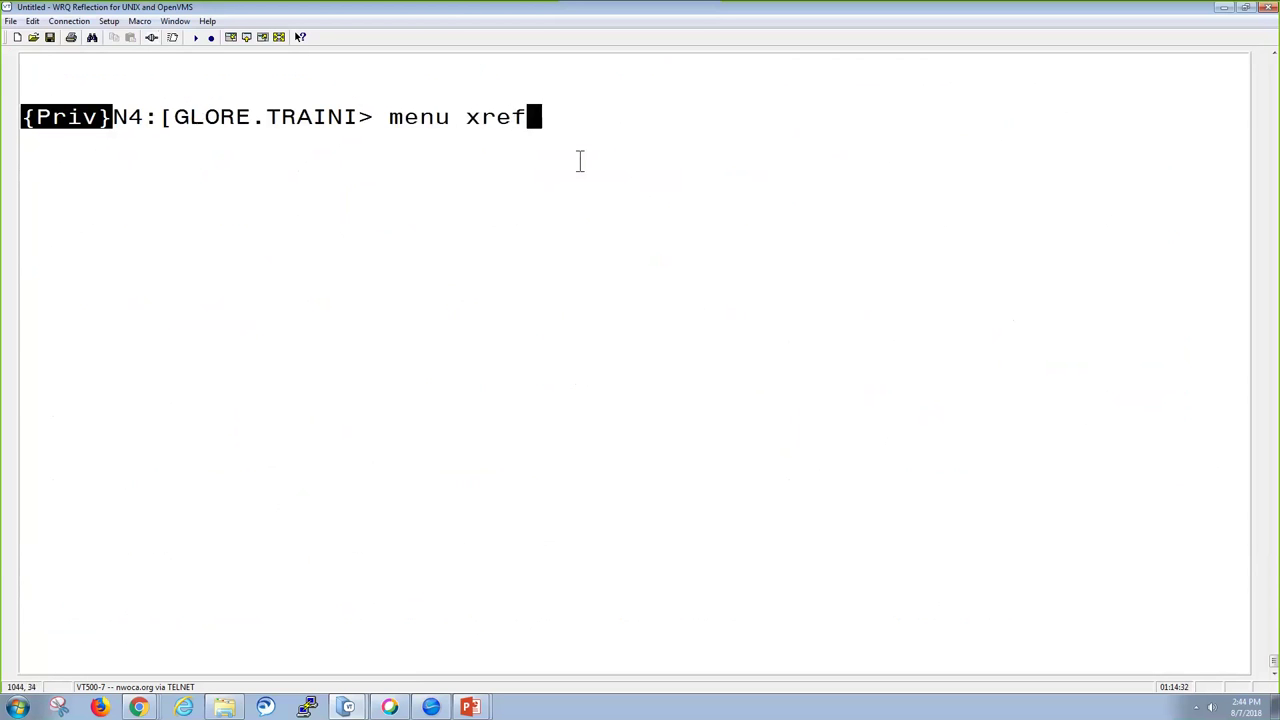
key(Return)
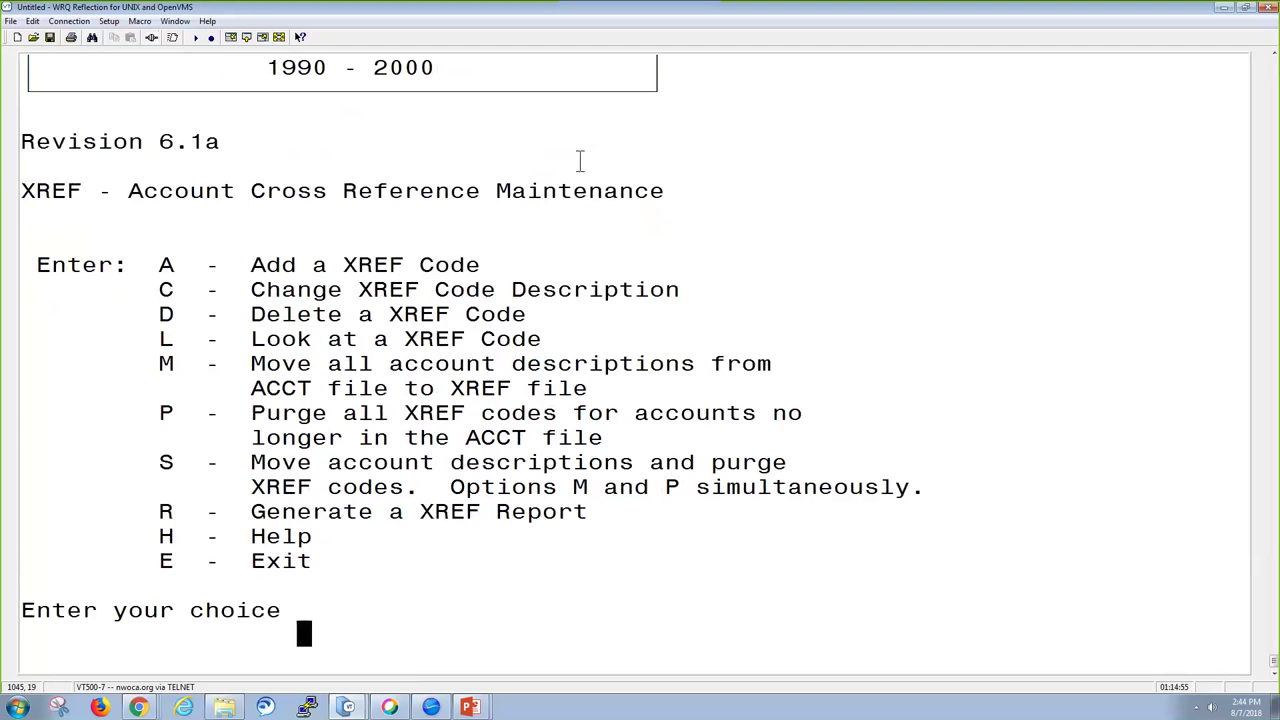
Step: Start the standard XREF report (option 1) with no specific OPUs and all funds
text(r)
key(Return)
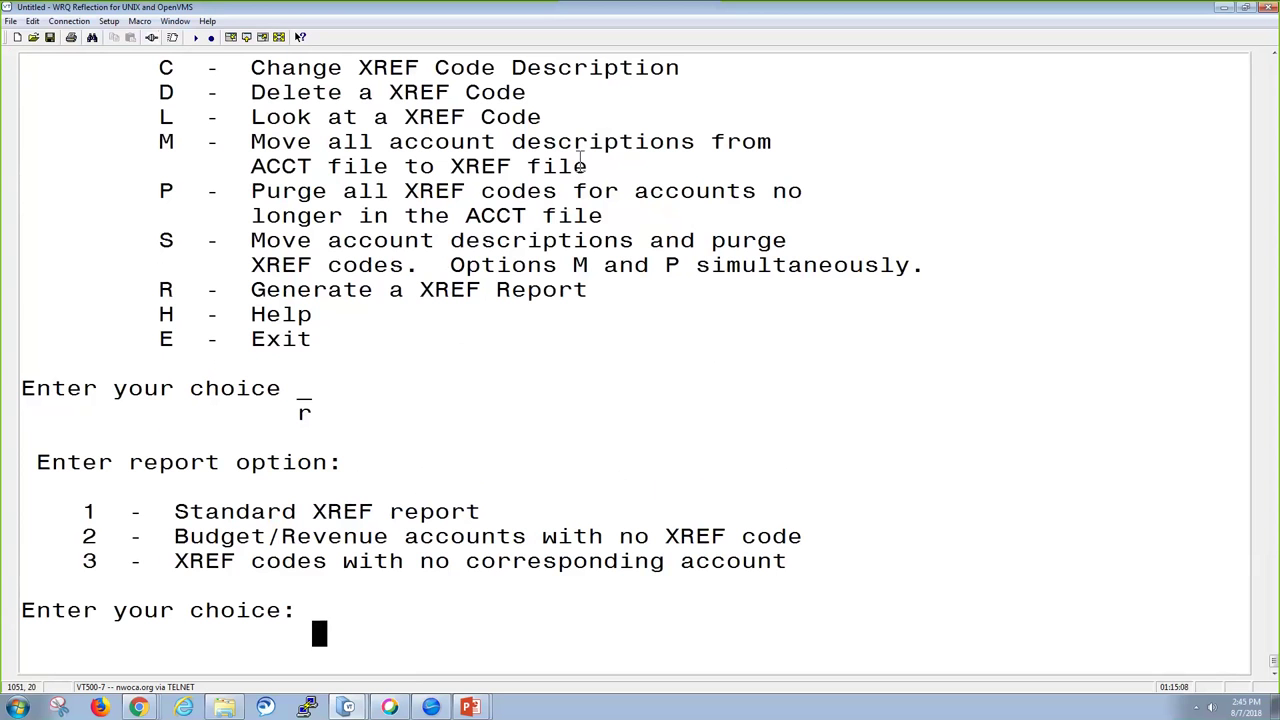
text(1)
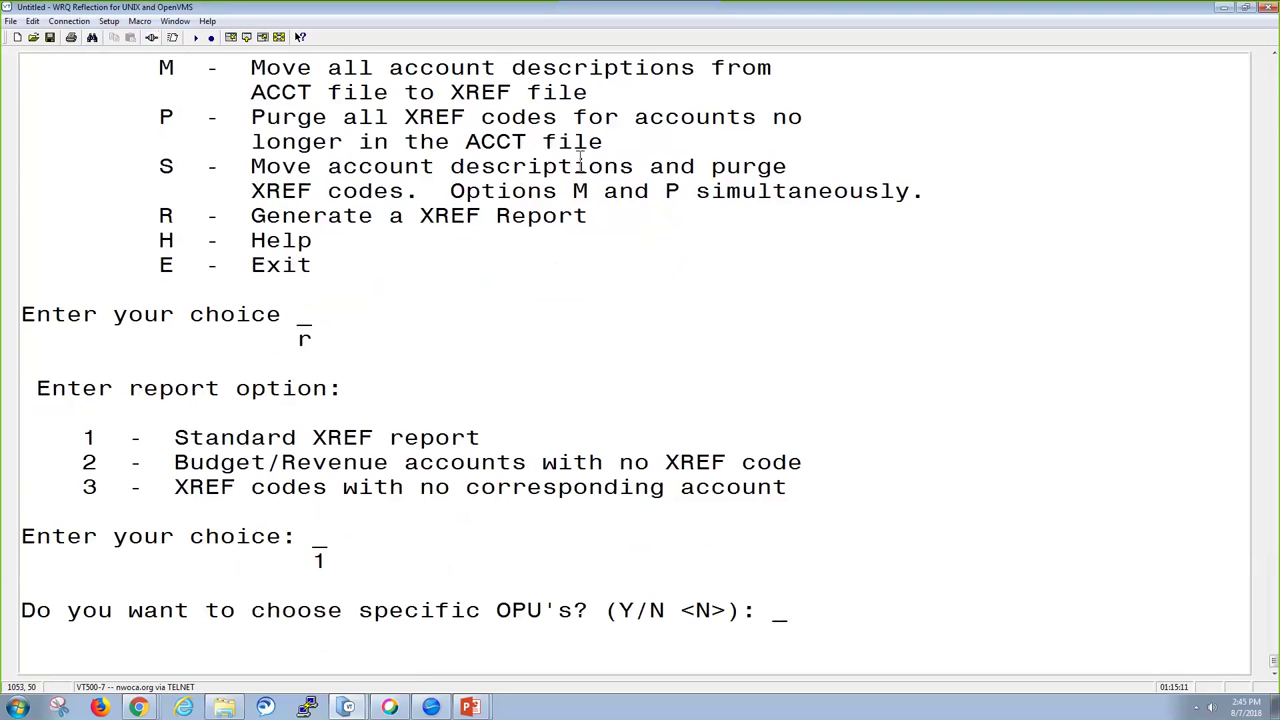
key(Return)
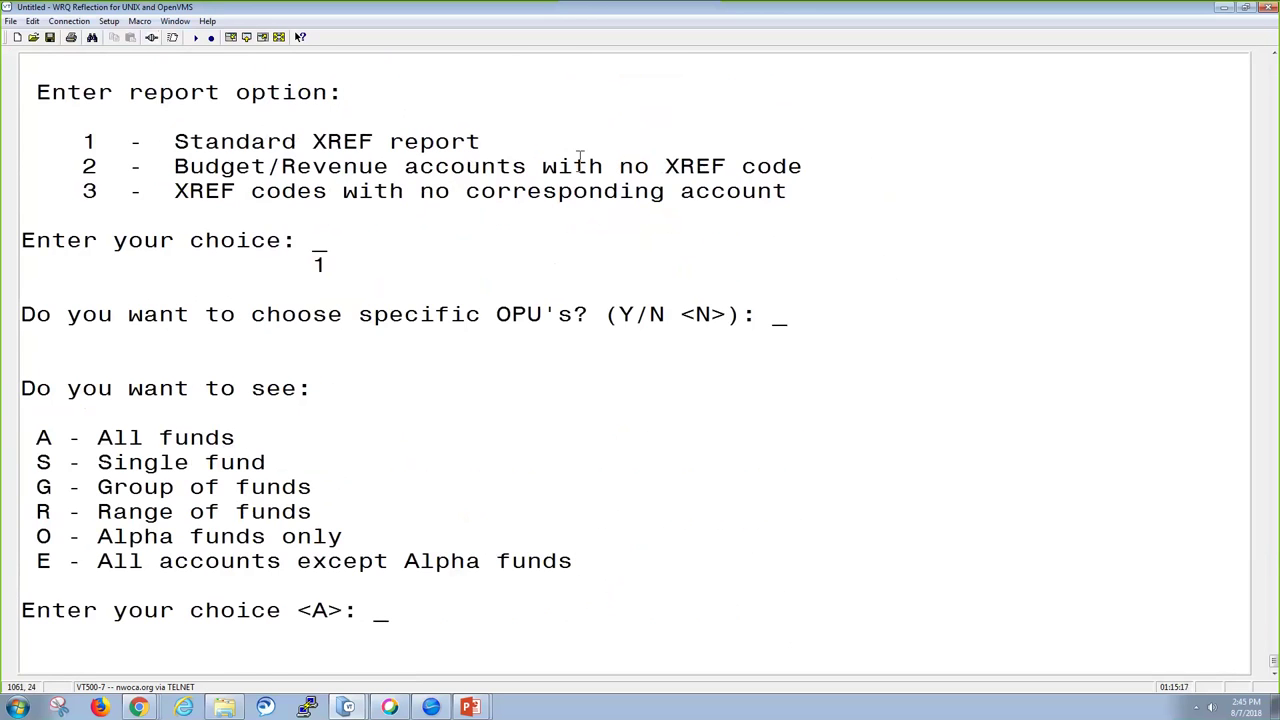
key(Return)
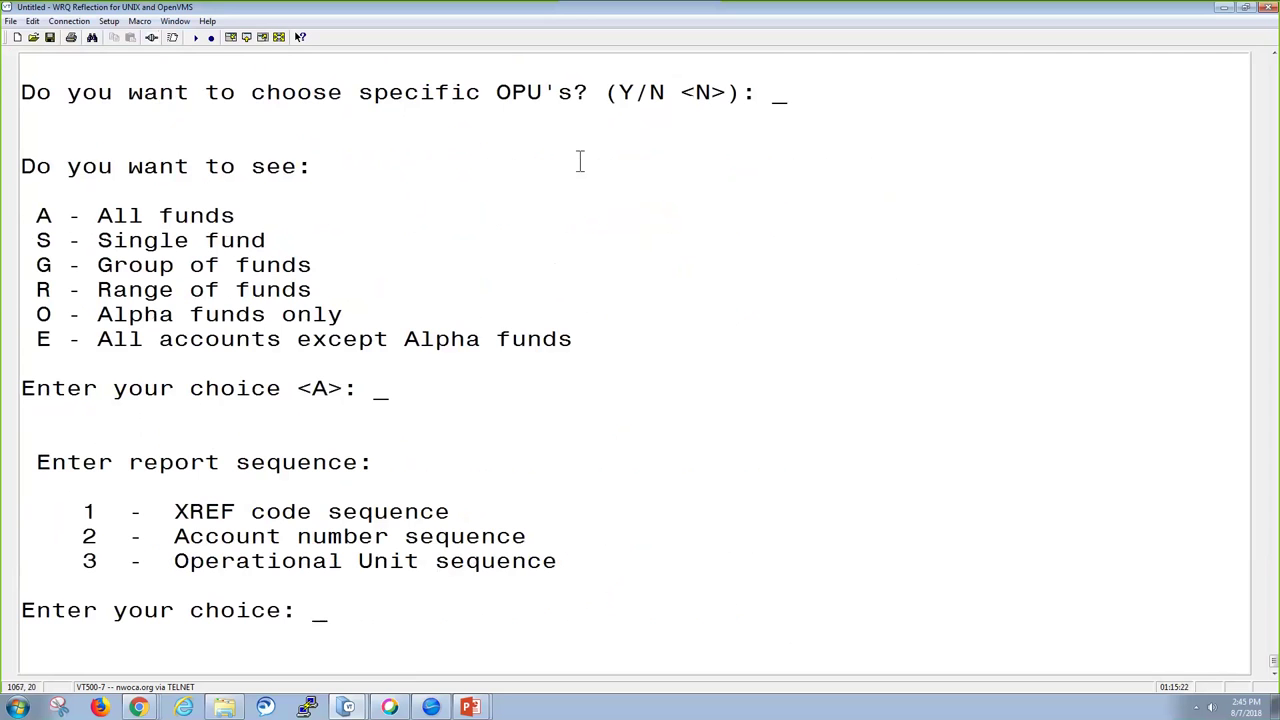
Step: Order it by account number (sequence 2), single spaced, run it, and view o:xref.txt
text(2)
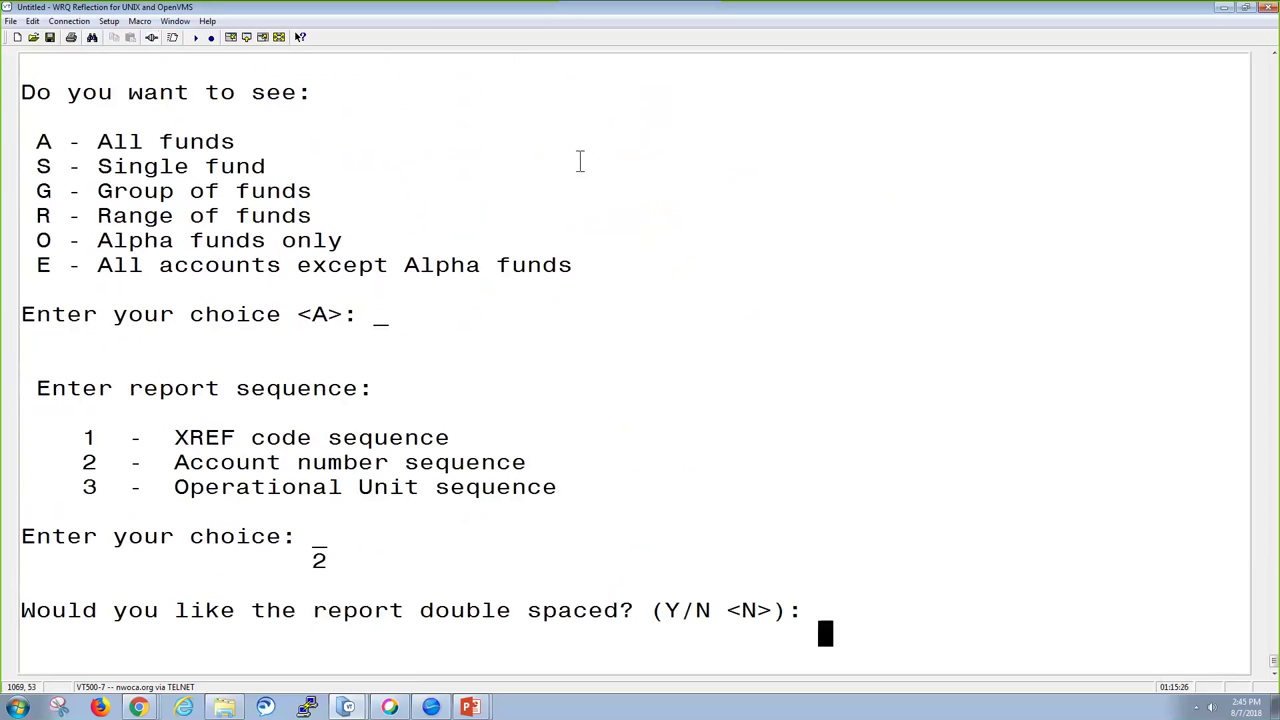
key(Return)
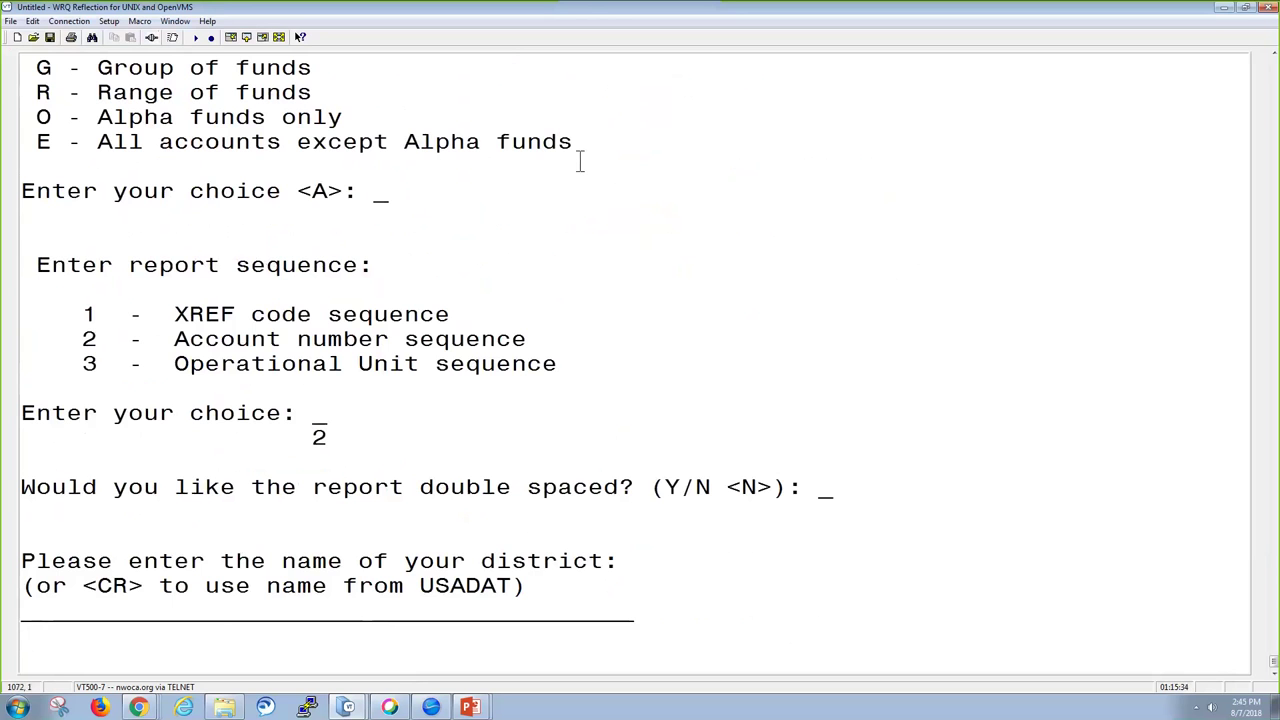
key(Return)
text(menu view o:xref.txt)
key(Return)
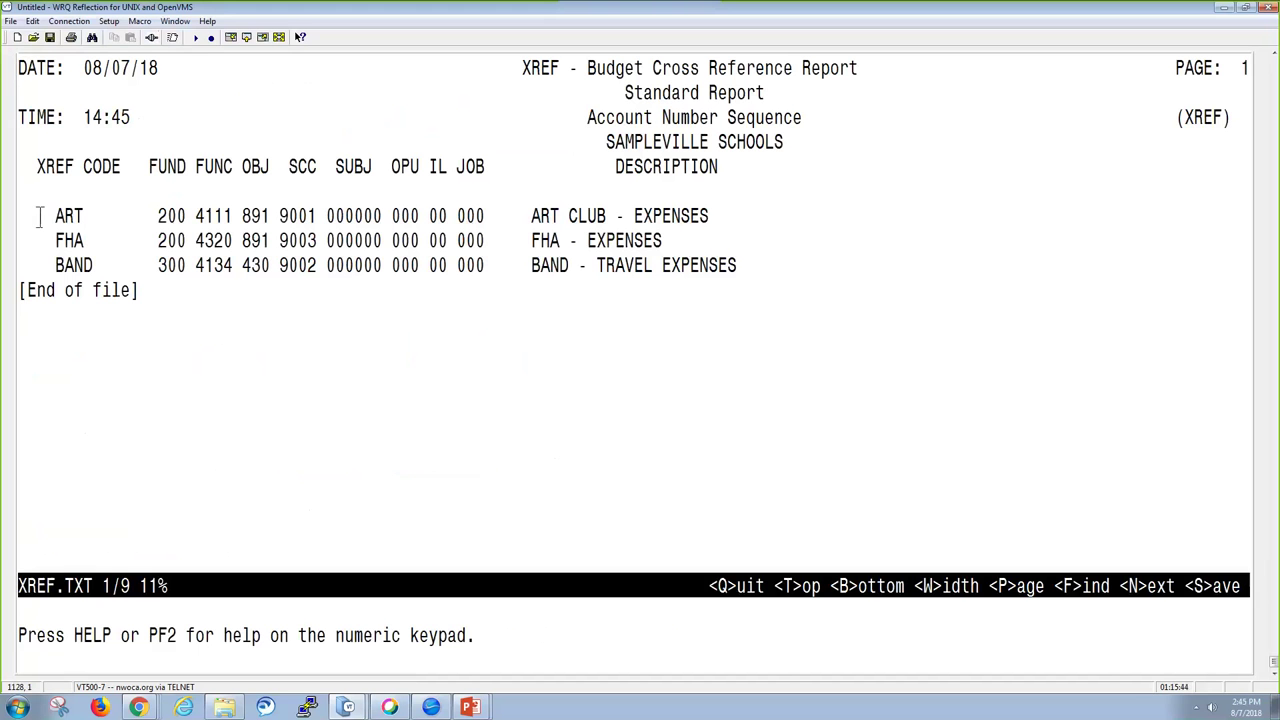
drag(40, 217, 94, 226)
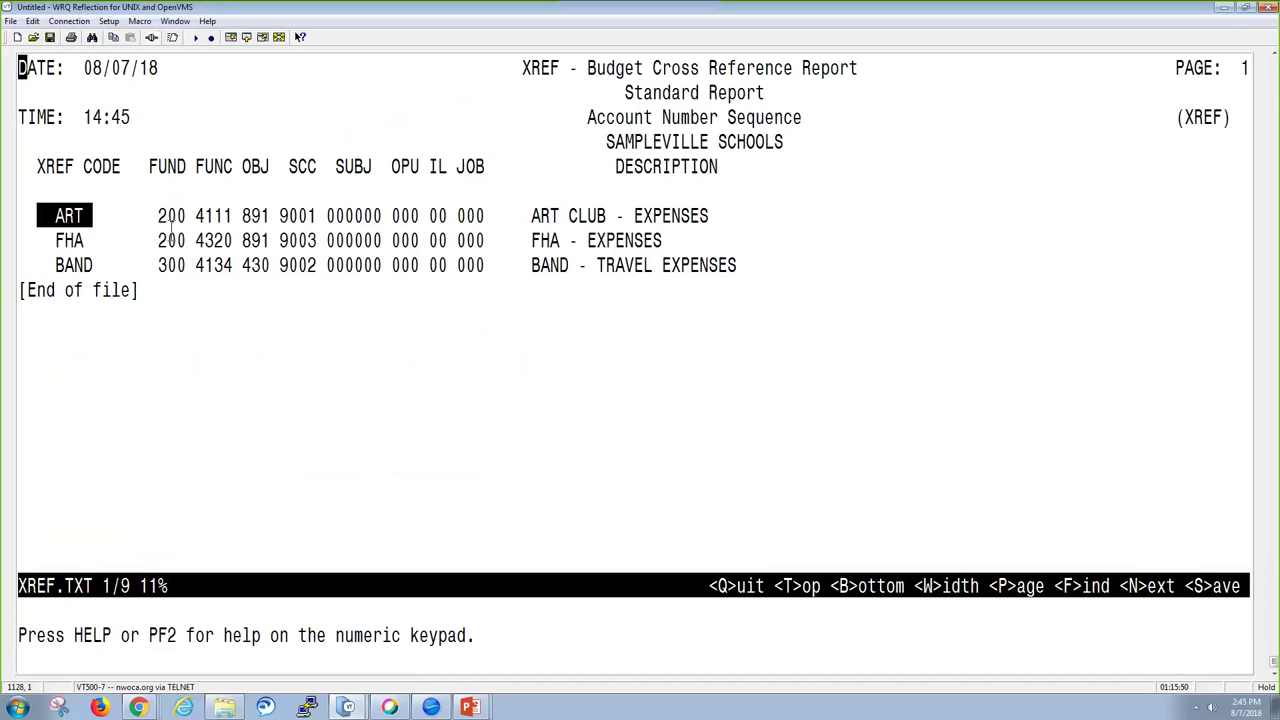
drag(168, 226, 746, 222)
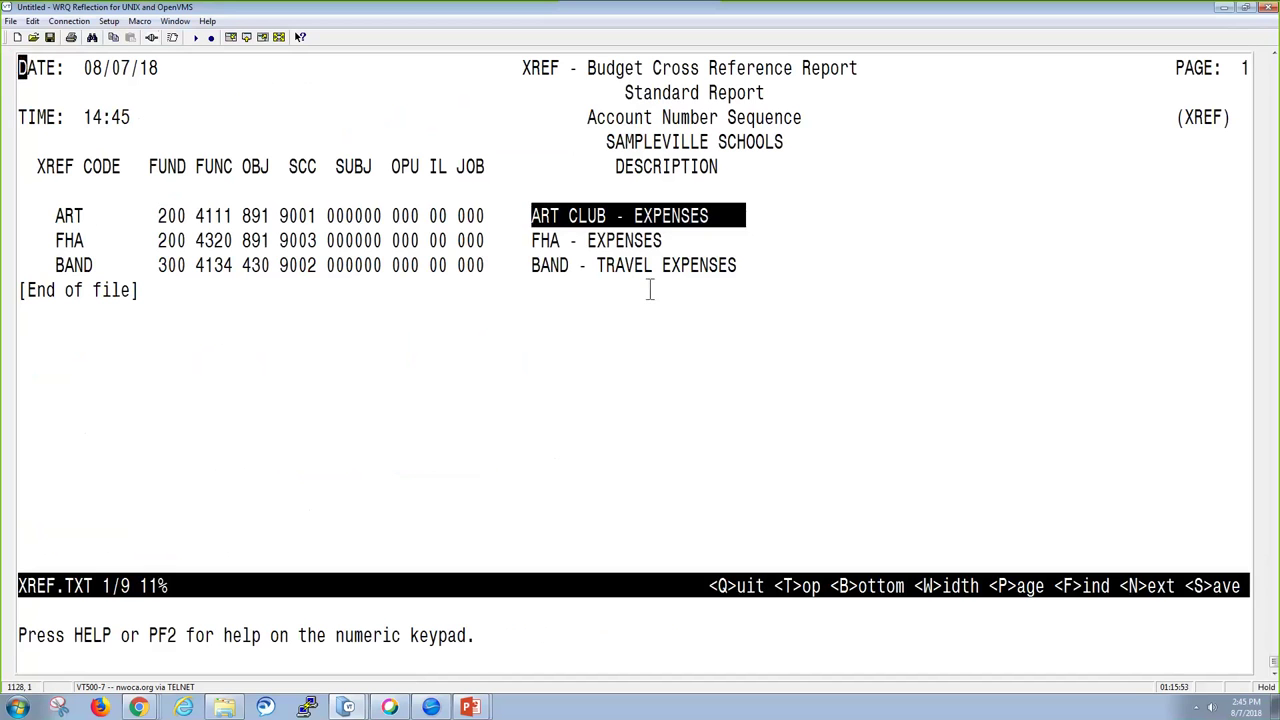
click(649, 291)
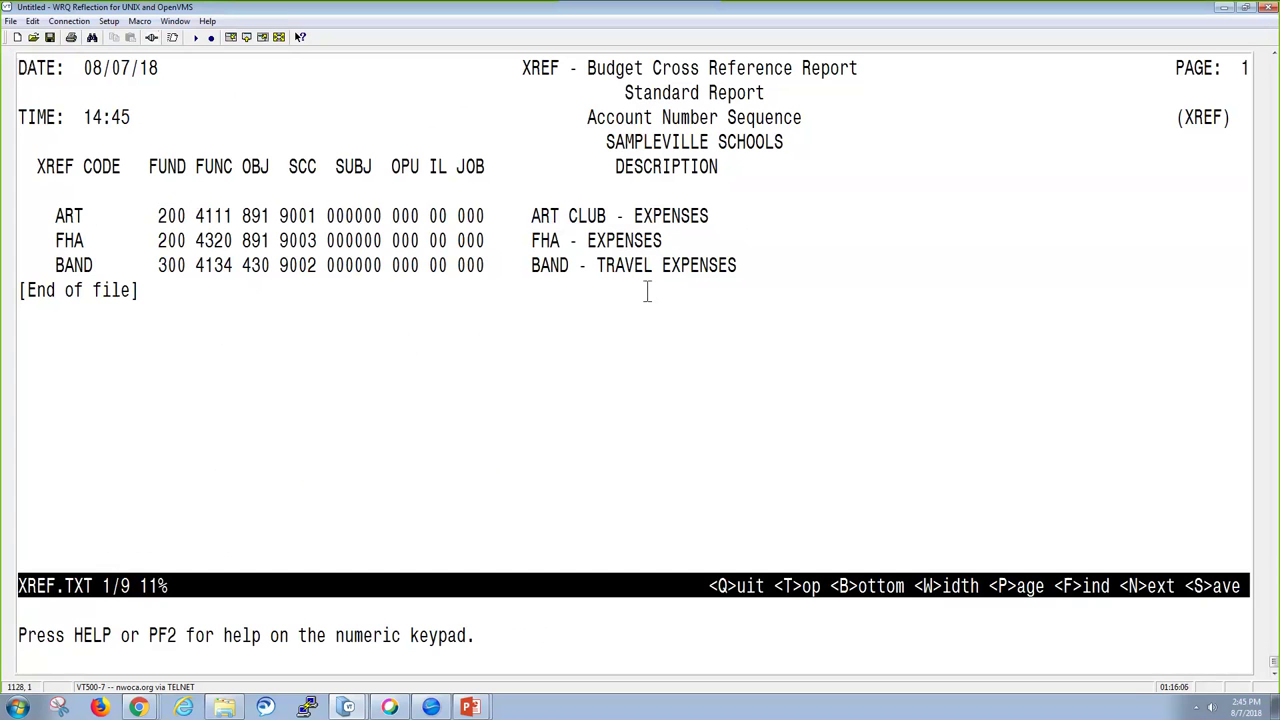
Step: Quit the viewer, reopen XREF maintenance, and keep the ART budget code's description ART CLUB - EXPENSES
text(qmenu xref)
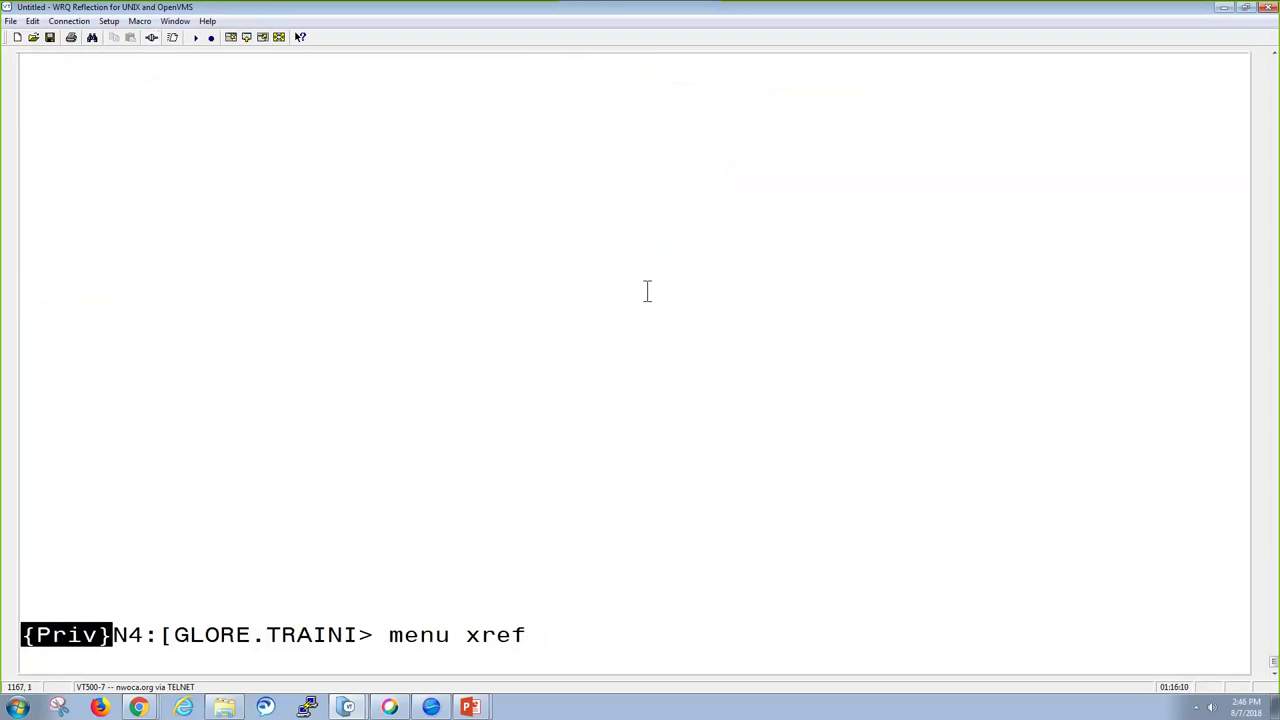
key(Return)
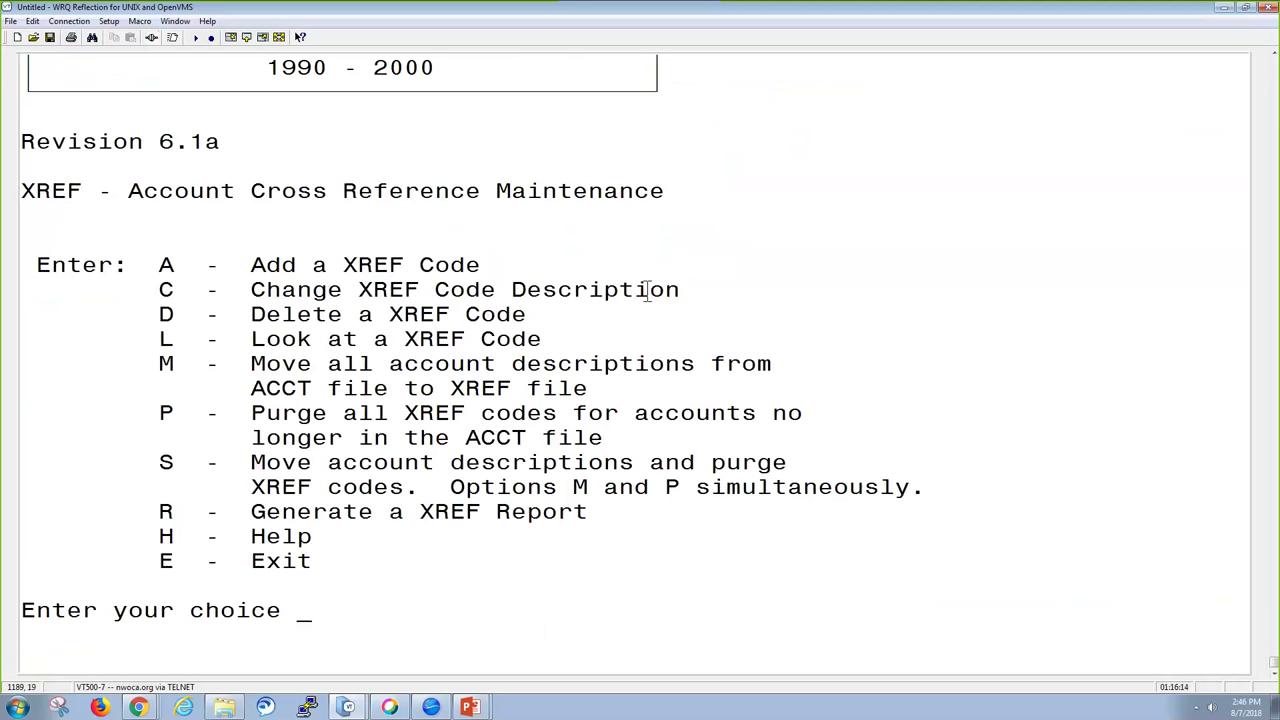
text(c)
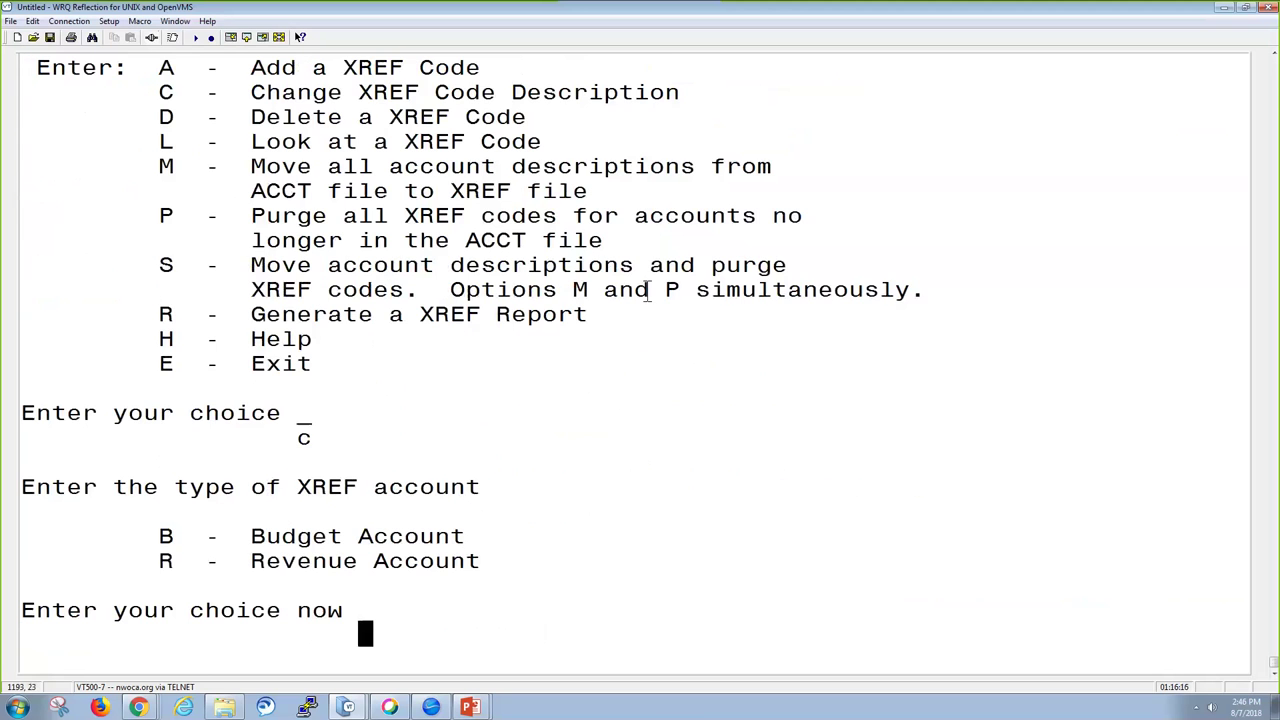
text(b)
text(ART)
key(Return)
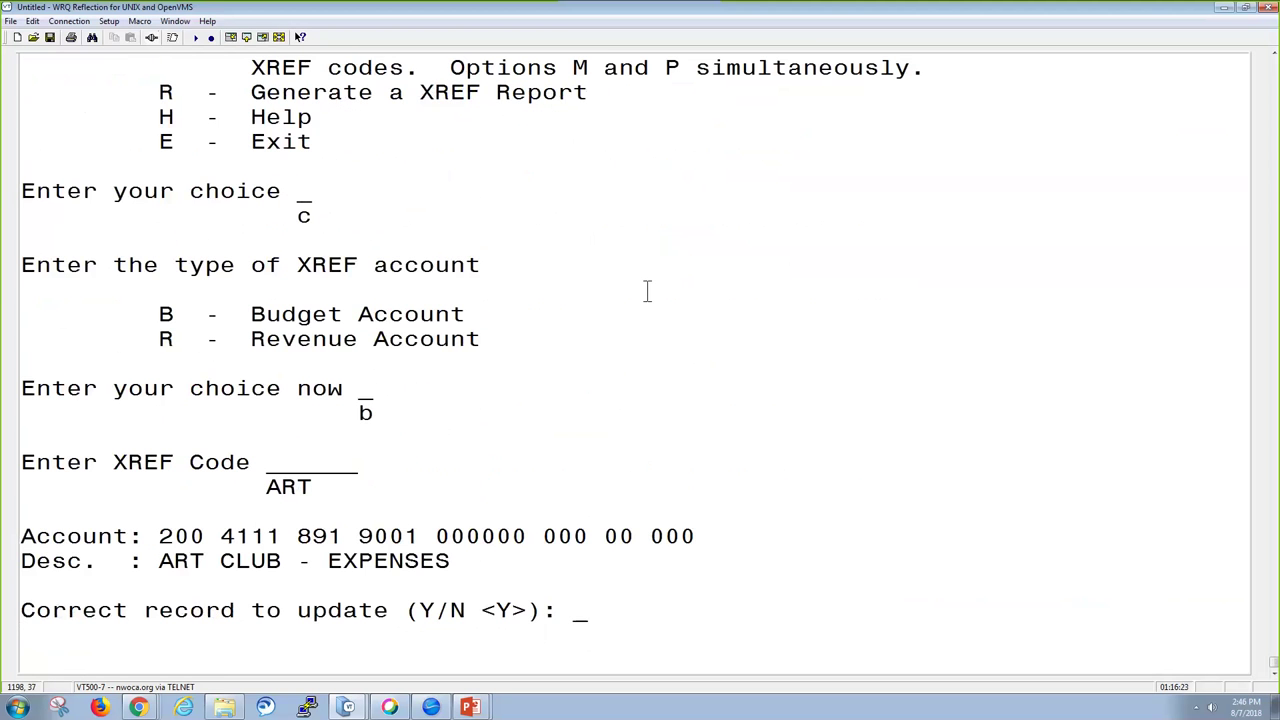
key(Return)
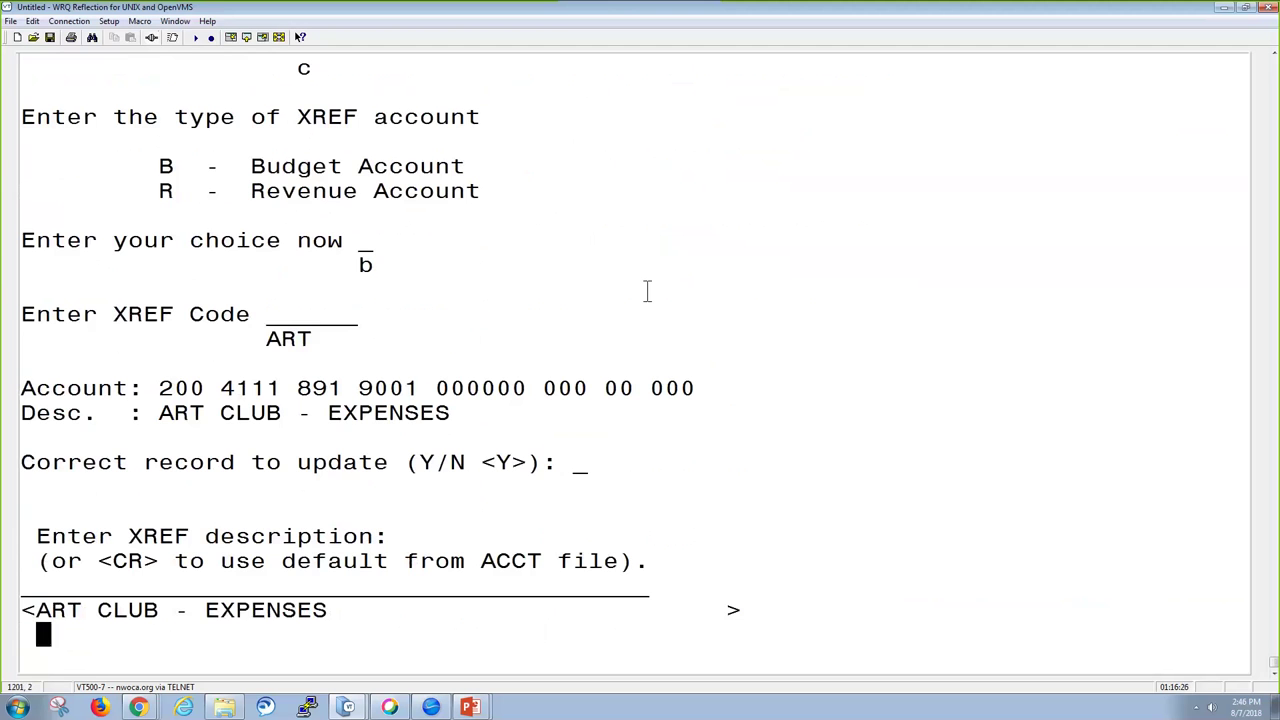
key(Return)
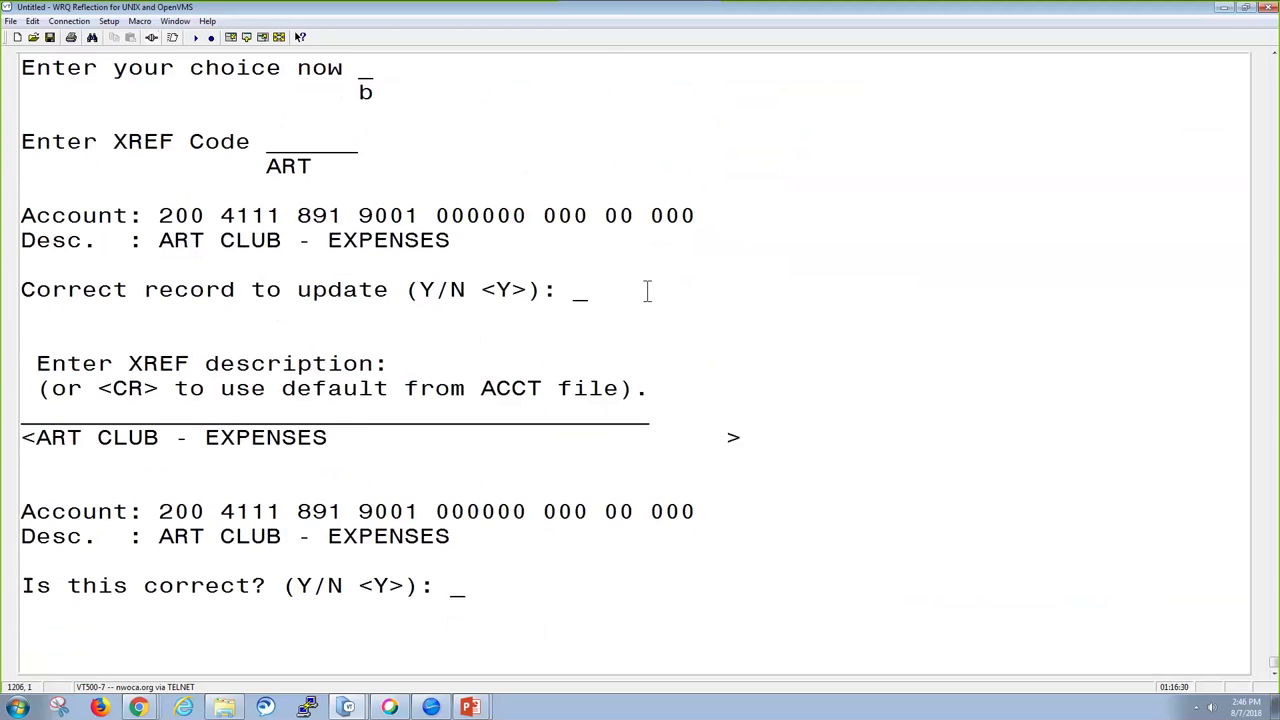
key(Return)
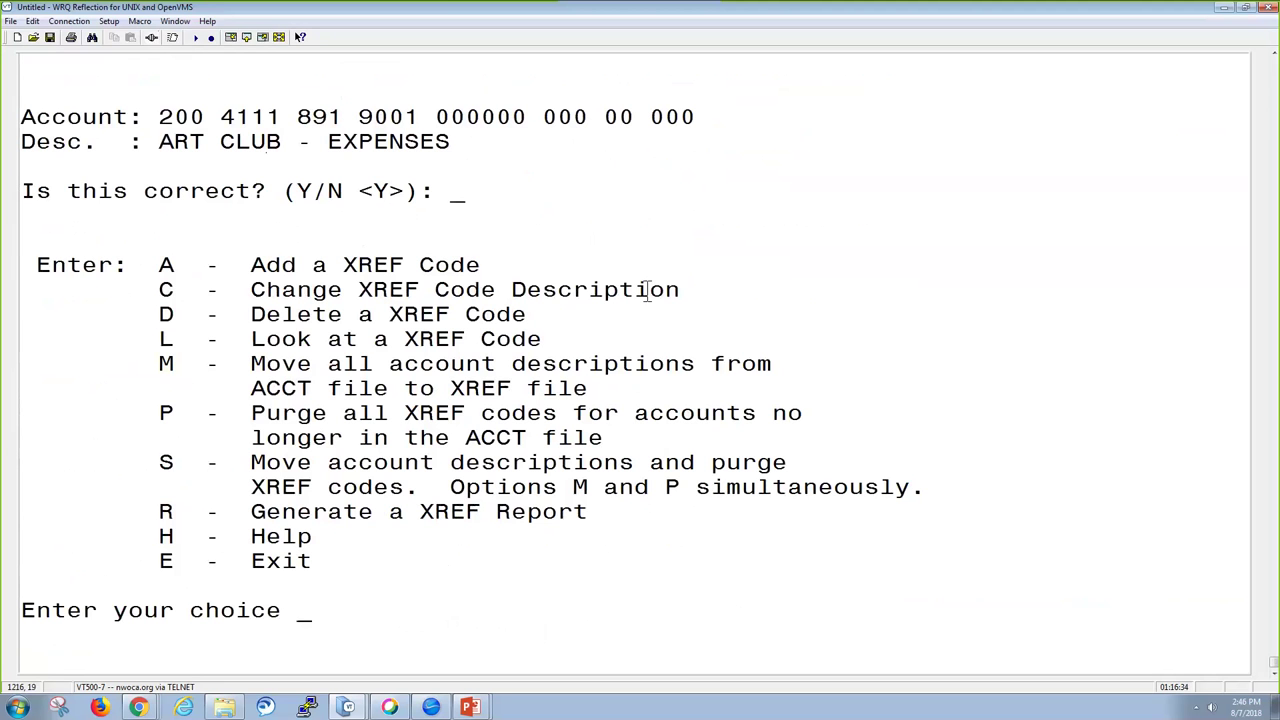
Step: Begin adding a new budget-type XREF code named NHS
text(a)
key(Return)
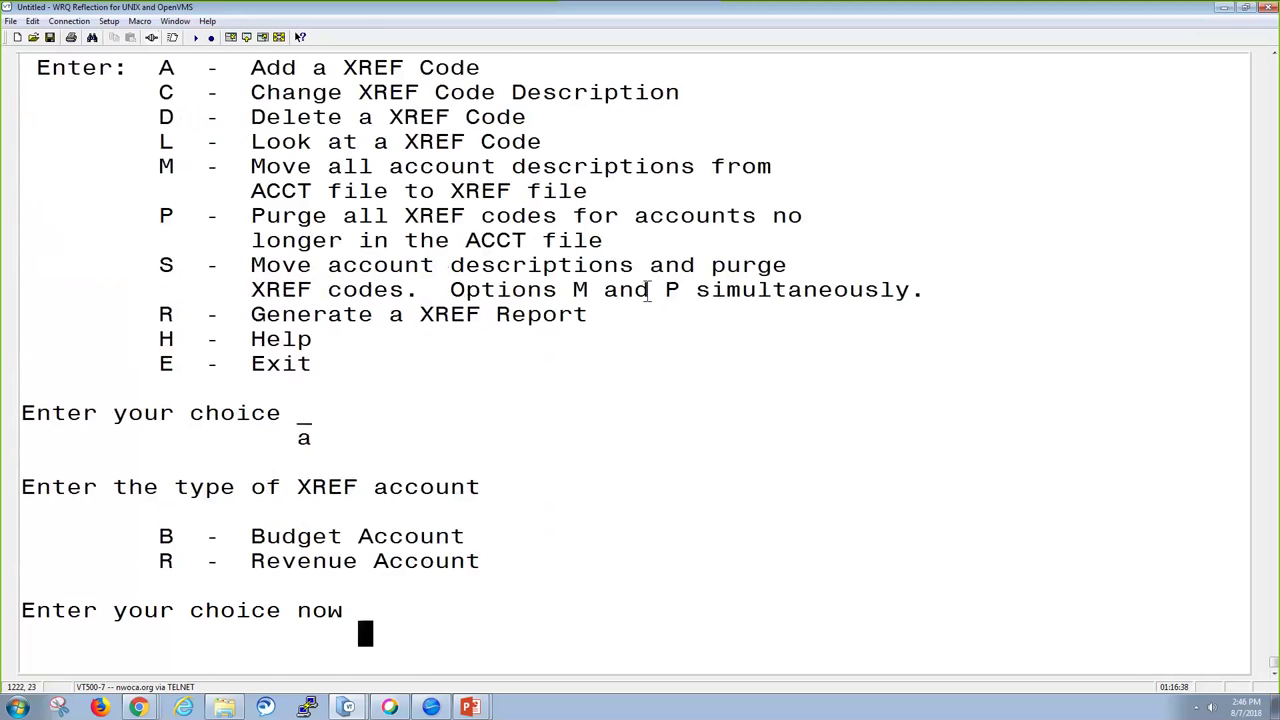
text(b)
key(Return)
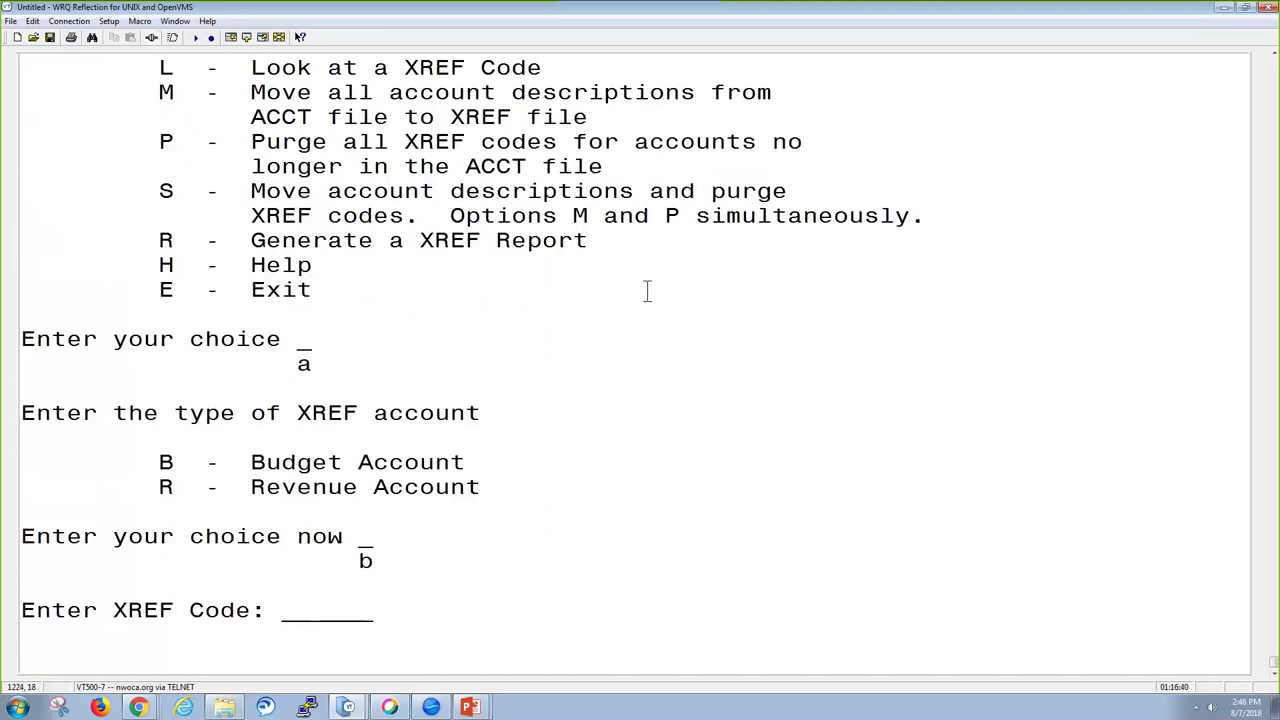
text(NHS)
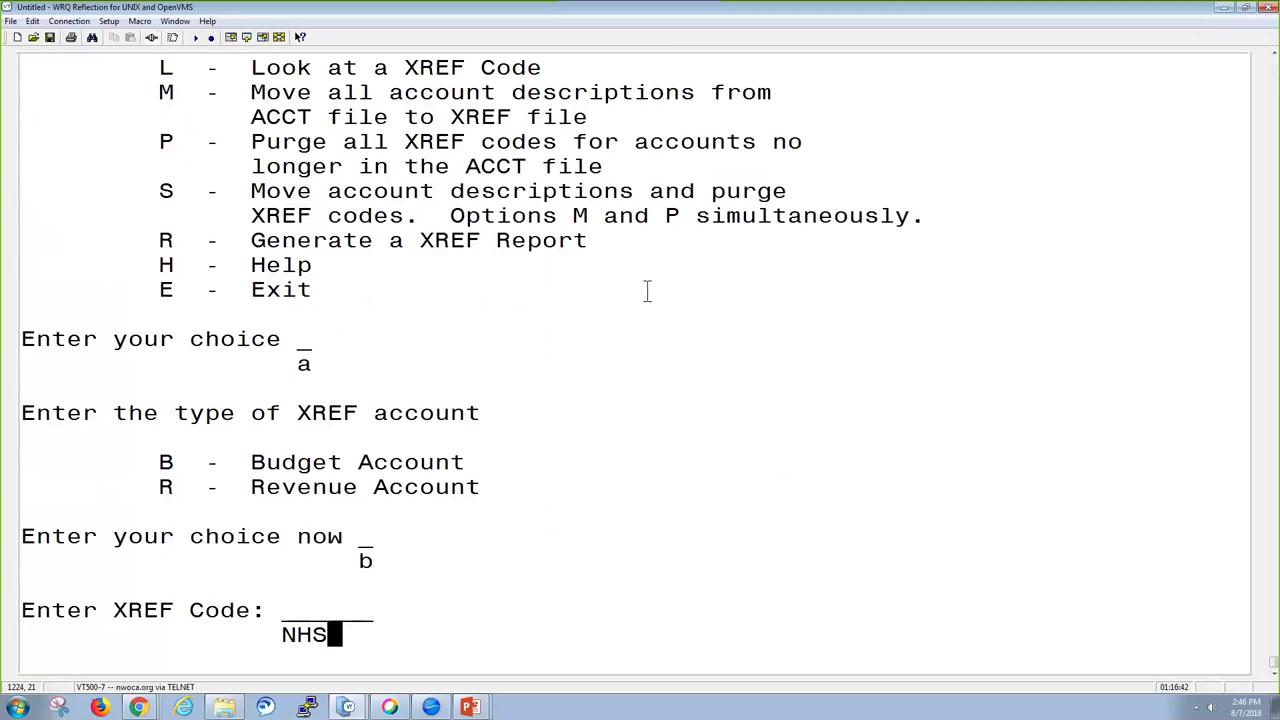
key(Return)
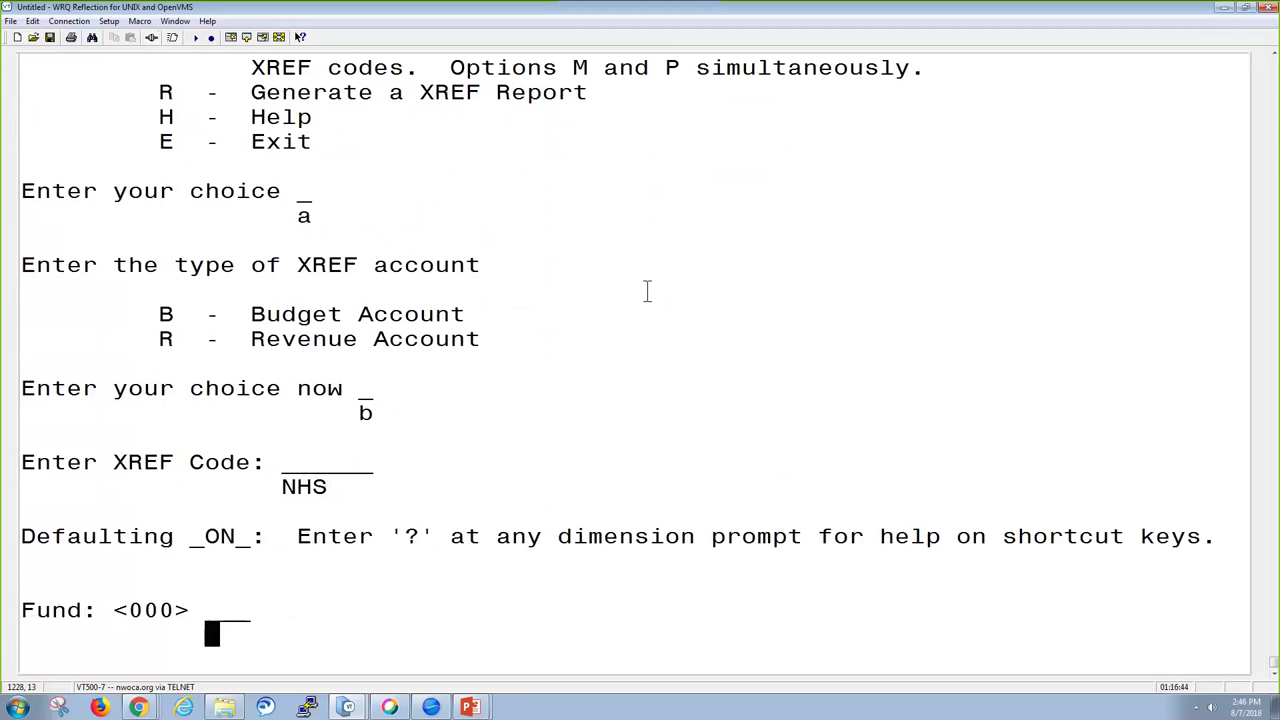
Step: Enter NHS's account: fund 200, function 4141, object 891, special cost 9005
text(200)
key(Return)
text(4141)
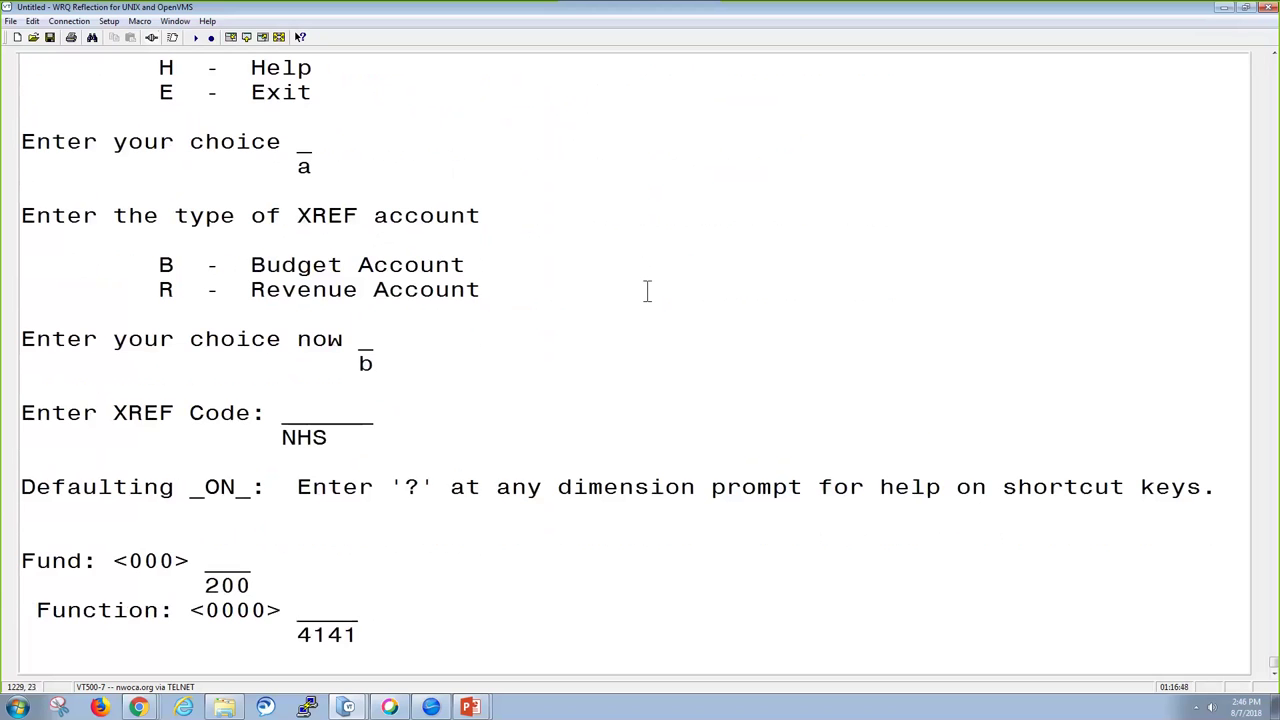
key(Return)
text(891)
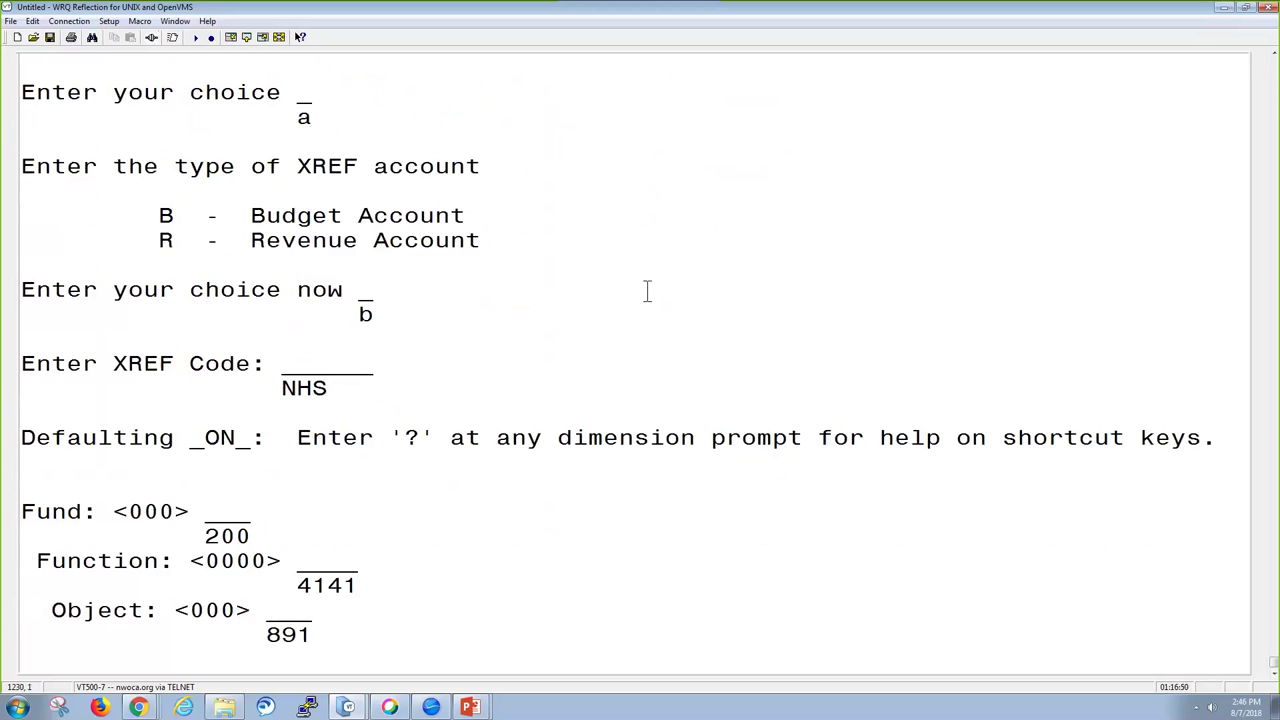
key(Return)
text(9005)
key(Return)
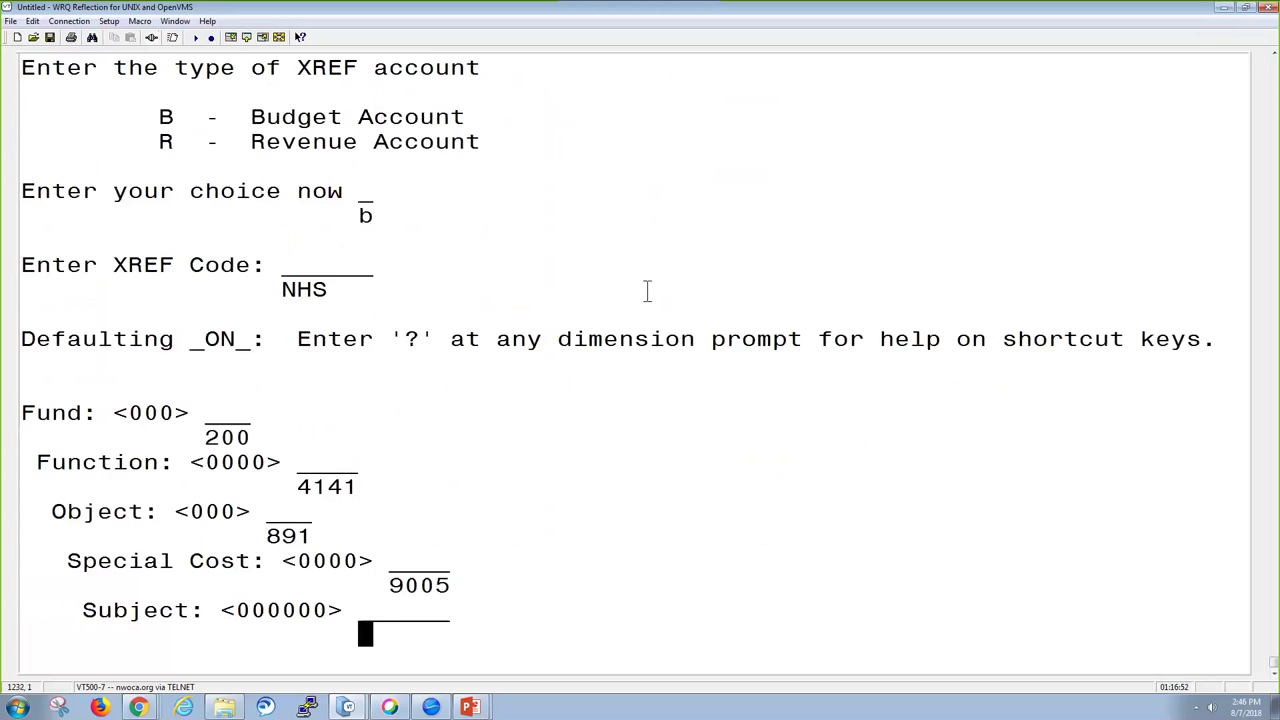
Step: Accept default dimensions, job assignment and the NHS - EXPENSES description, and save the code
key(Return)
key(Return)
key(Return)
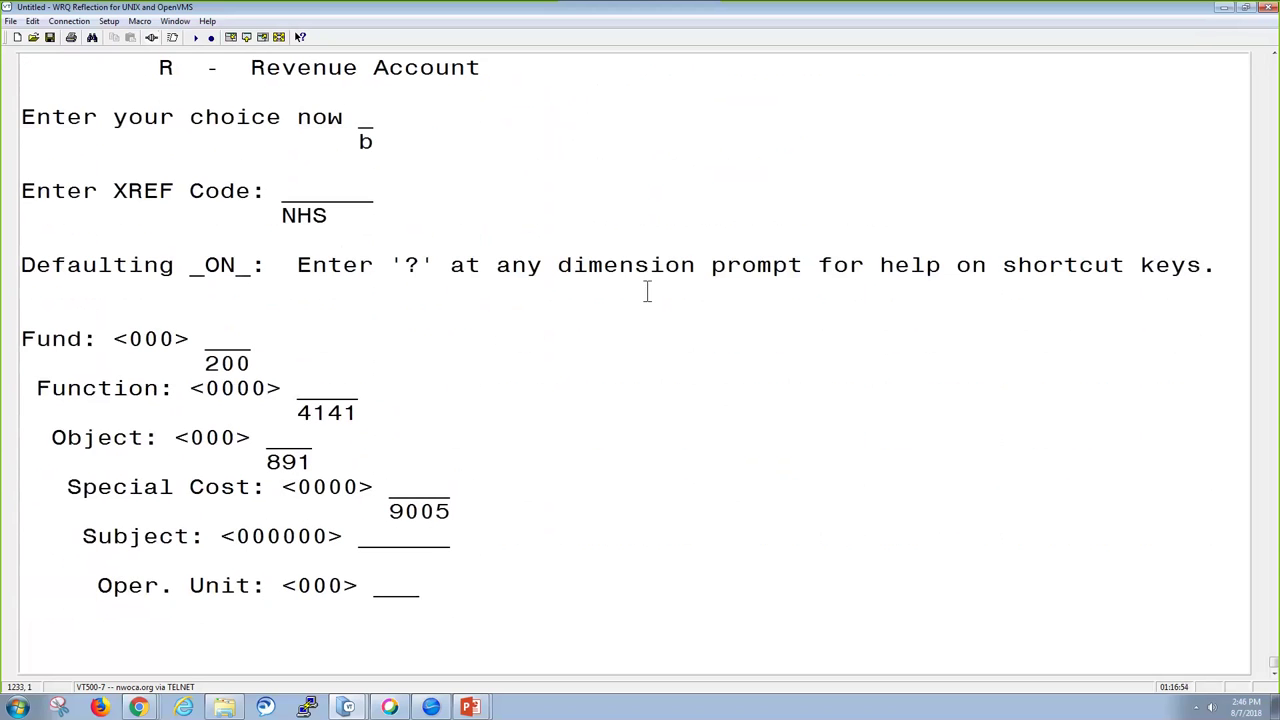
key(Return)
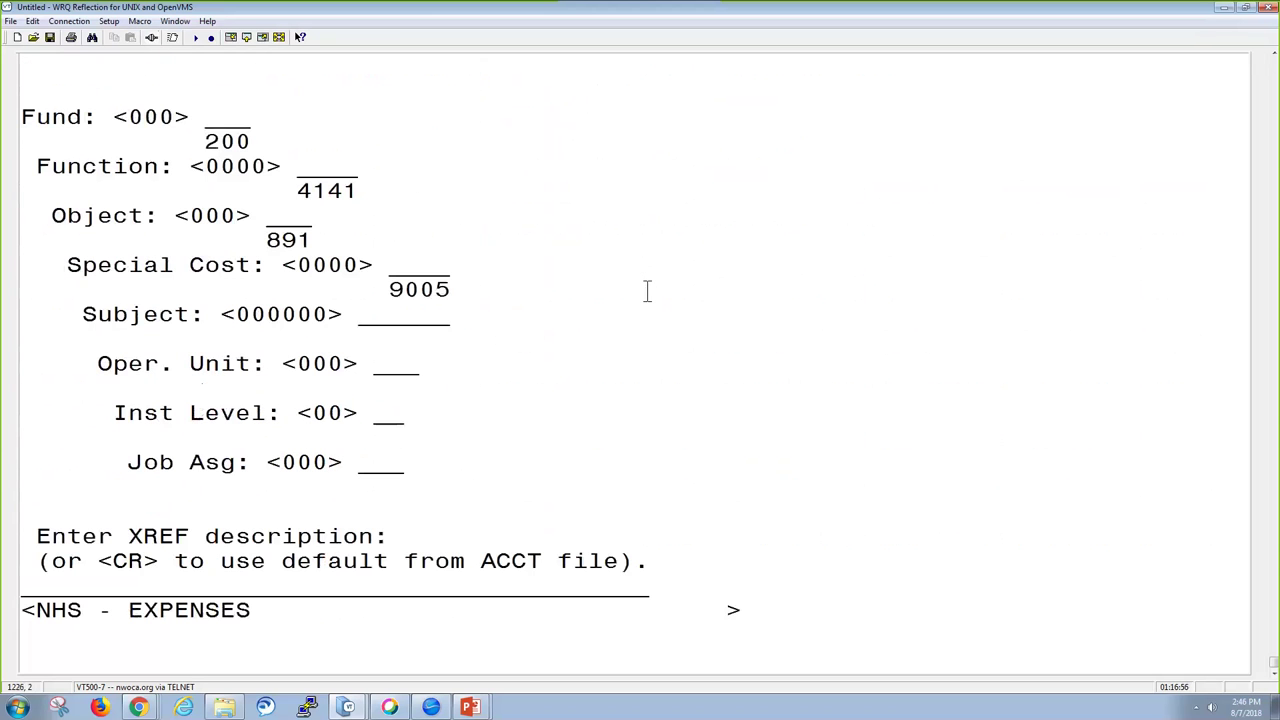
key(Return)
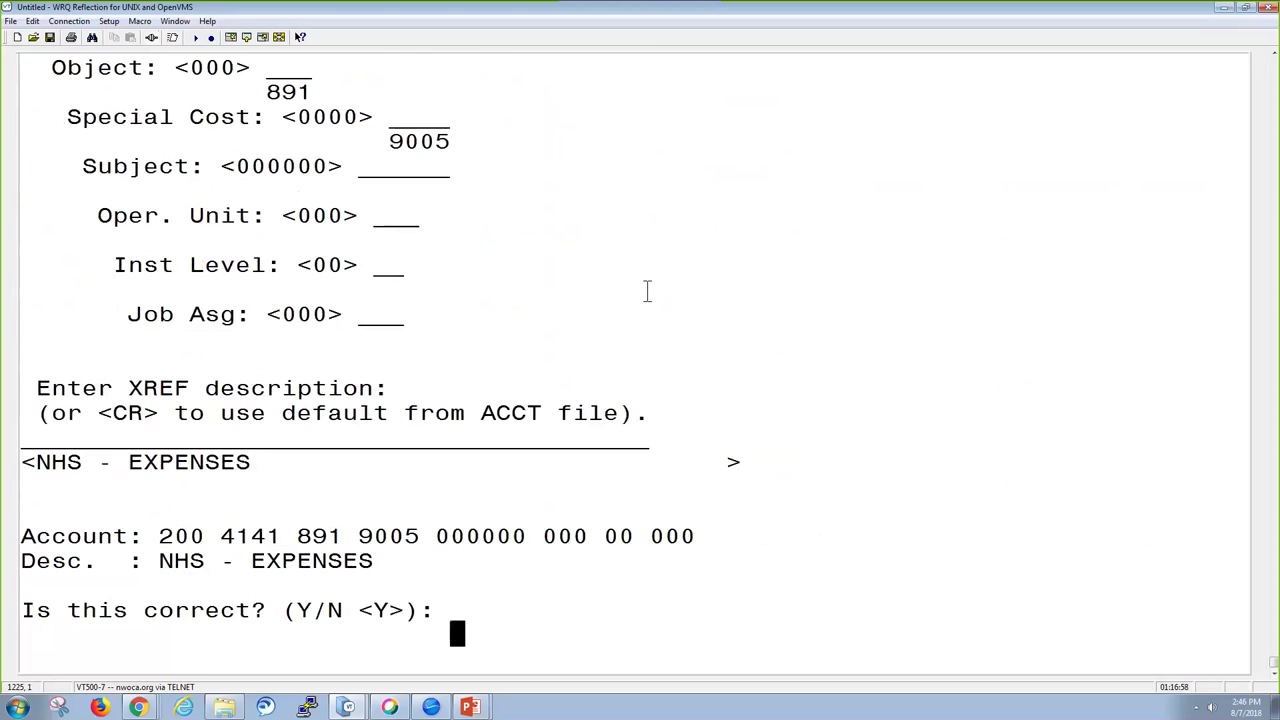
key(Return)
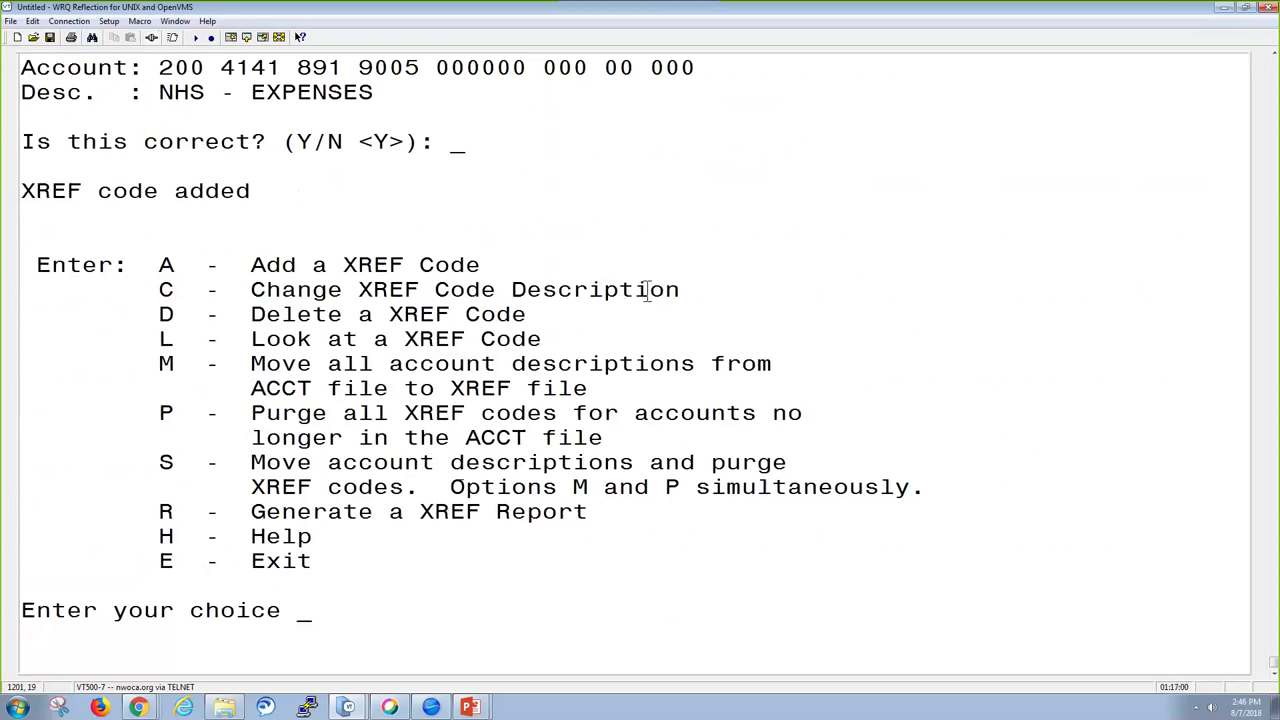
text(r)
Step: Generate the standard XREF report for all funds in XREF code sequence, single spaced, and view o:xref.txt
key(Return)
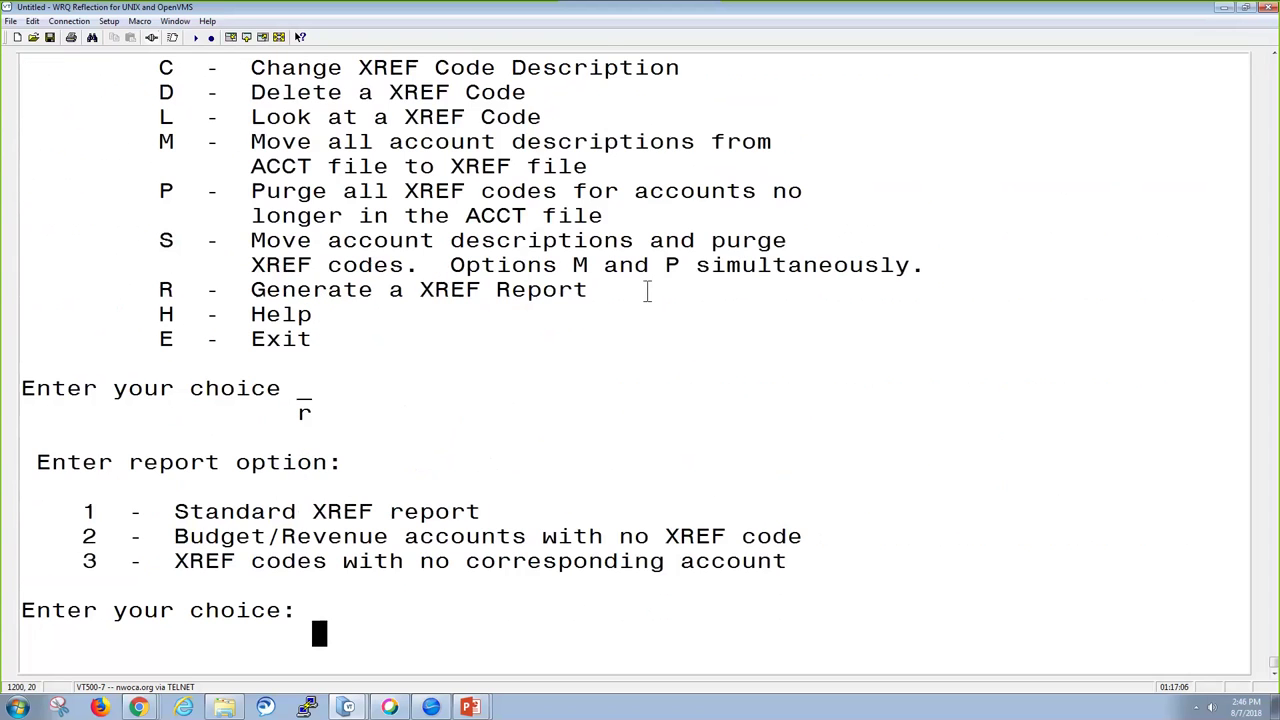
text(1)
key(Return)
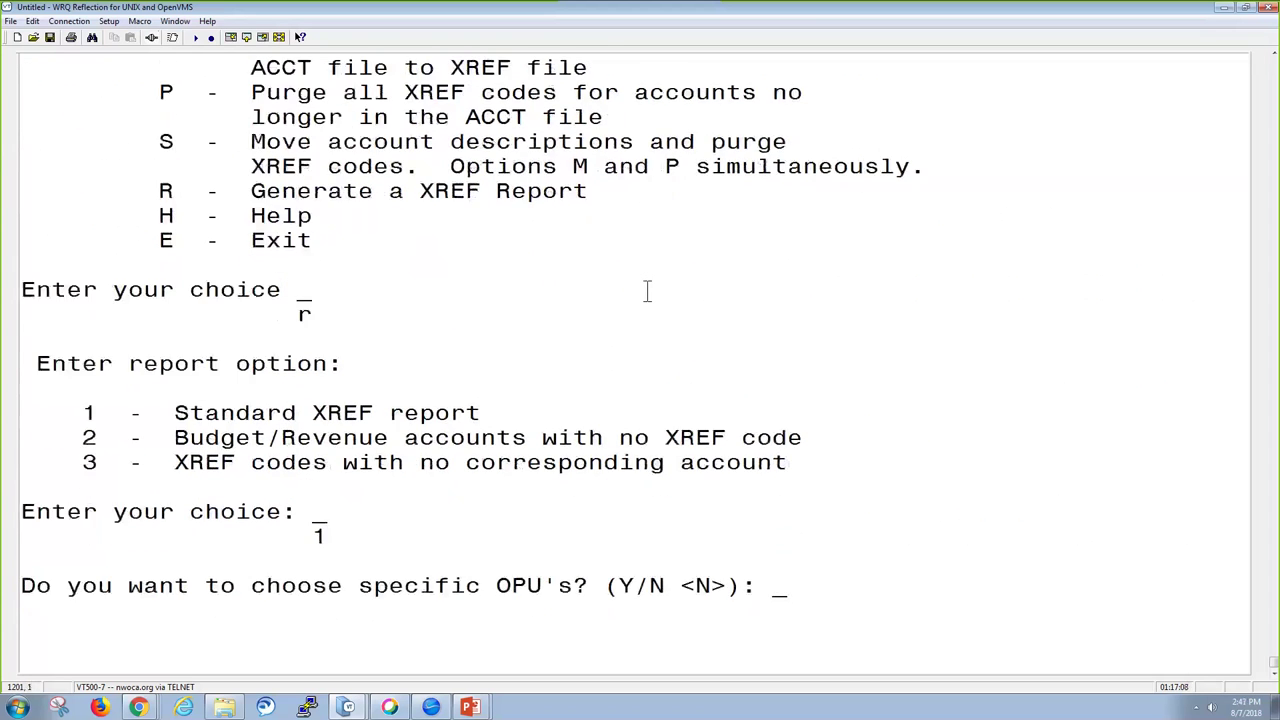
key(Return)
key(Return)
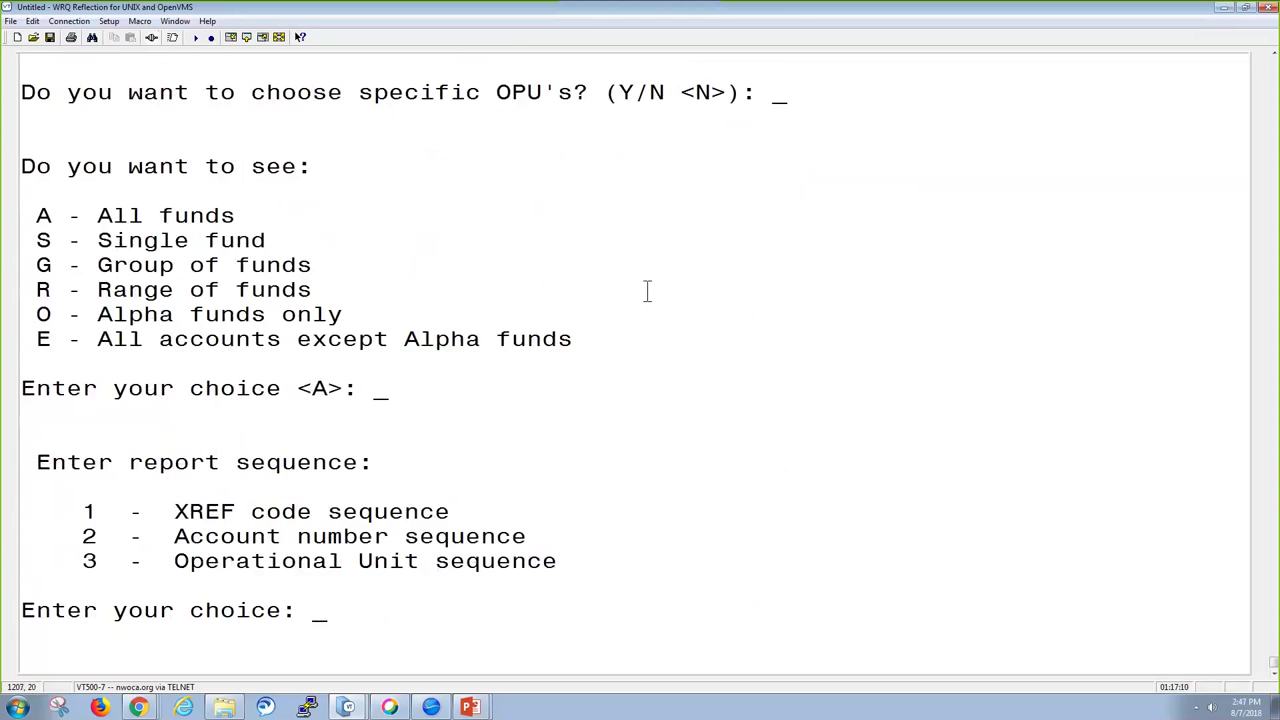
text(1)
key(Return)
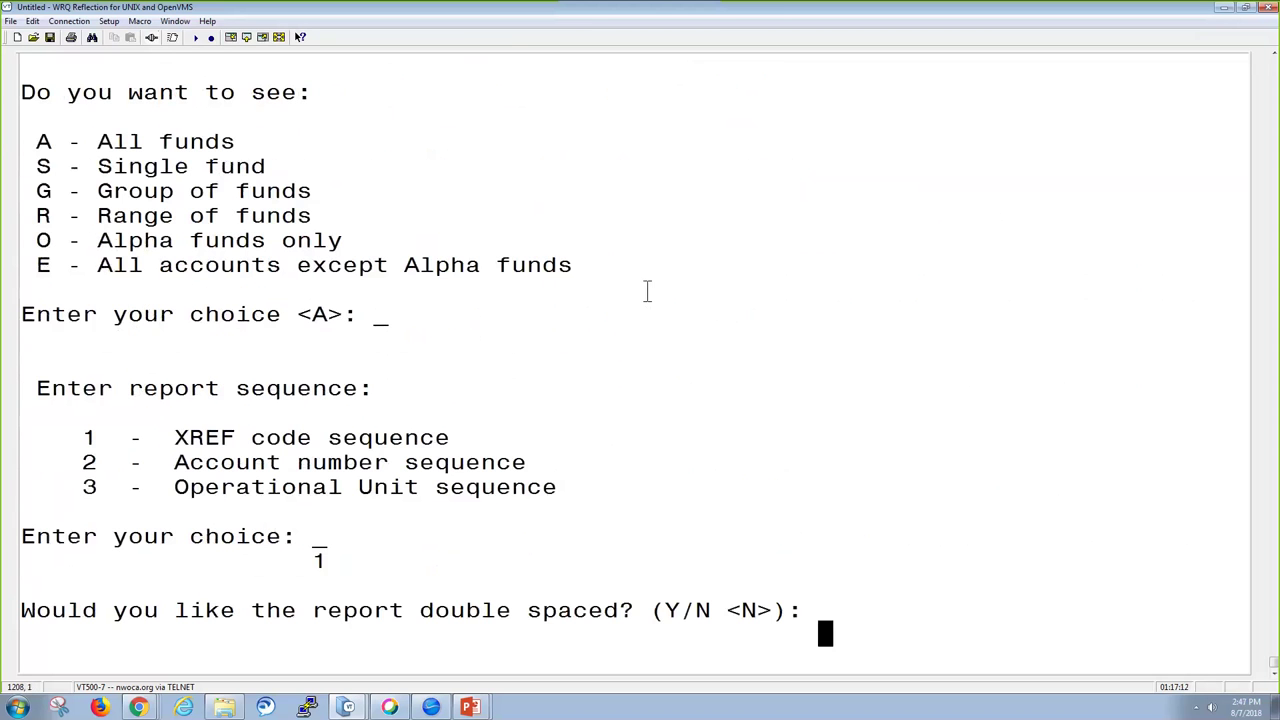
key(Return)
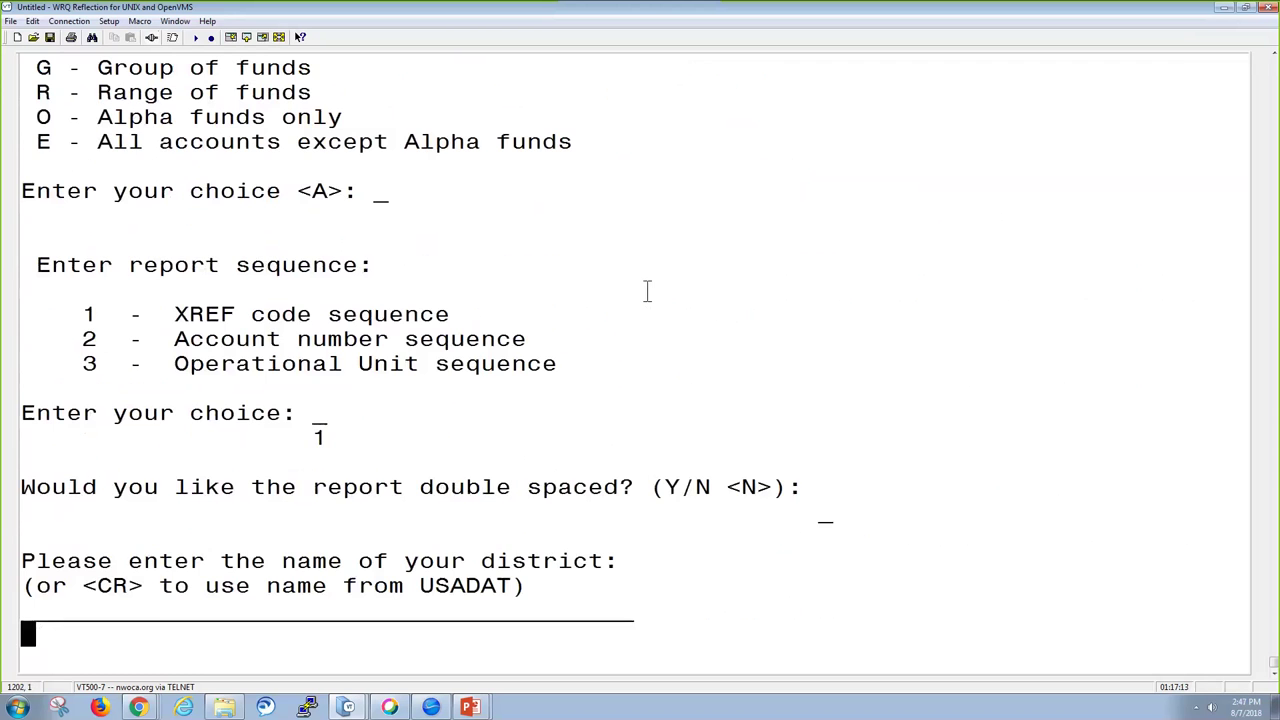
key(Return)
text(menu view o:xref.txt)
key(Return)
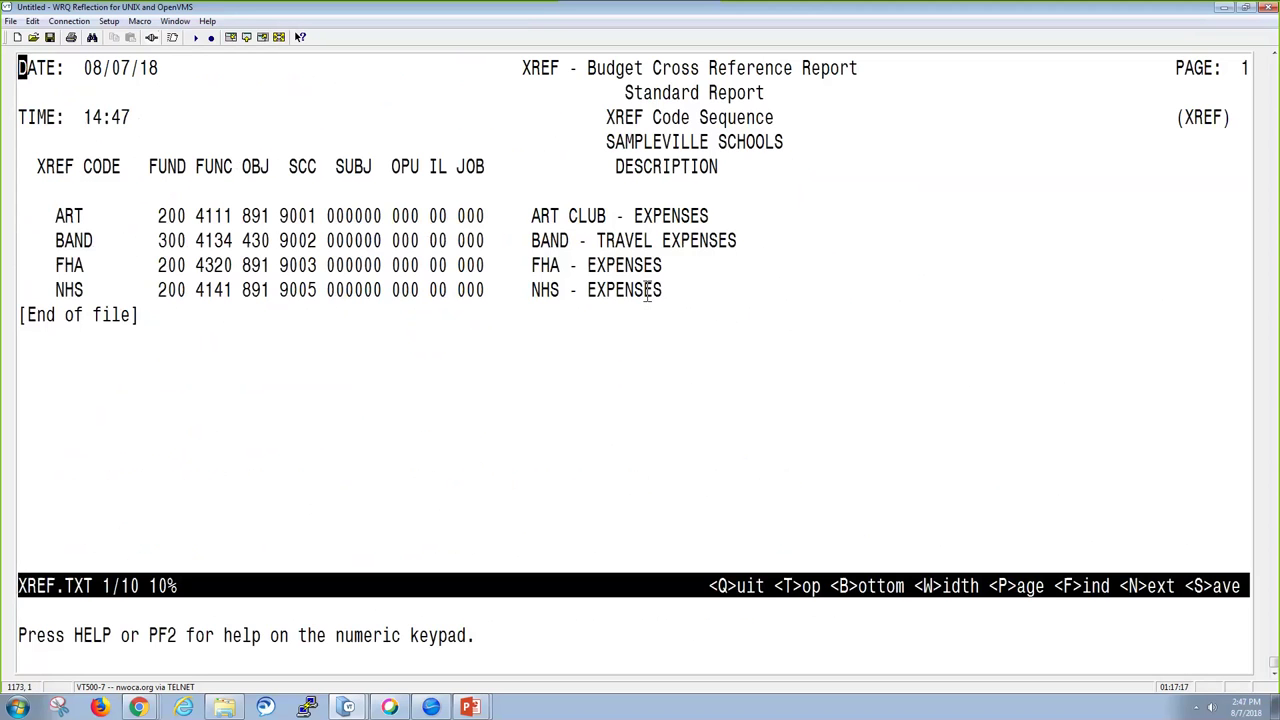
drag(48, 289, 718, 296)
click(731, 388)
key(q)
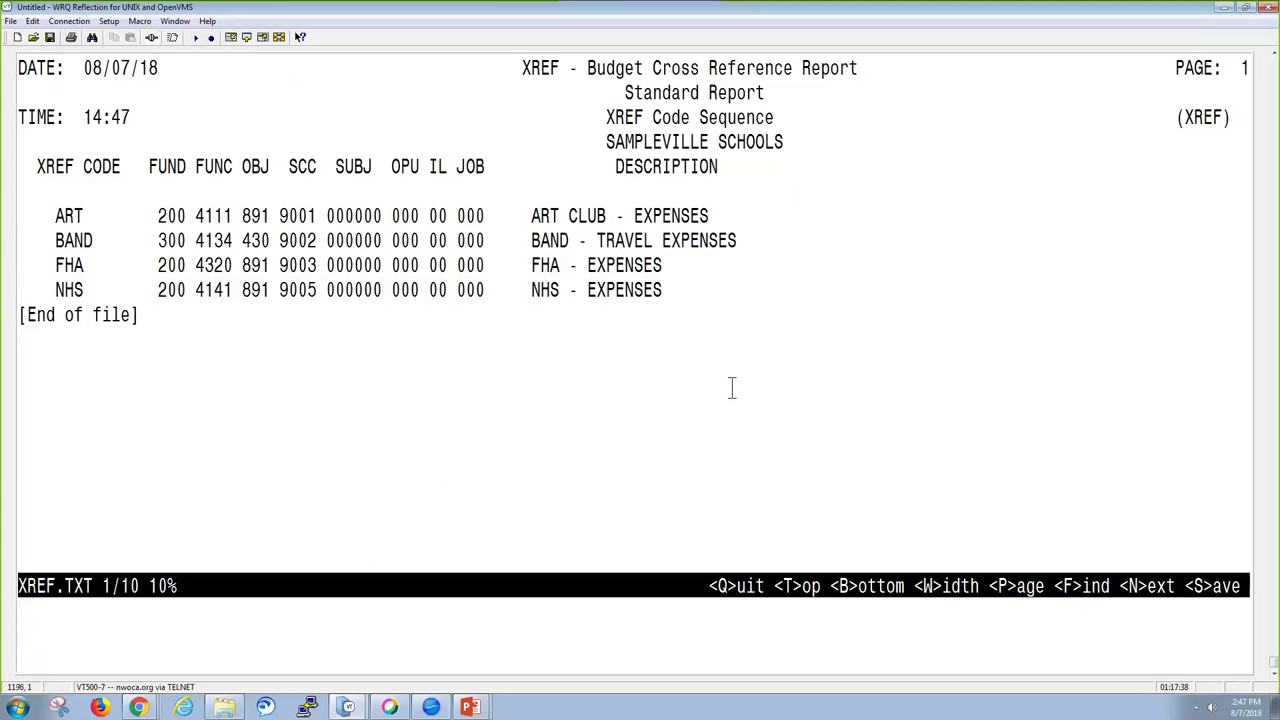